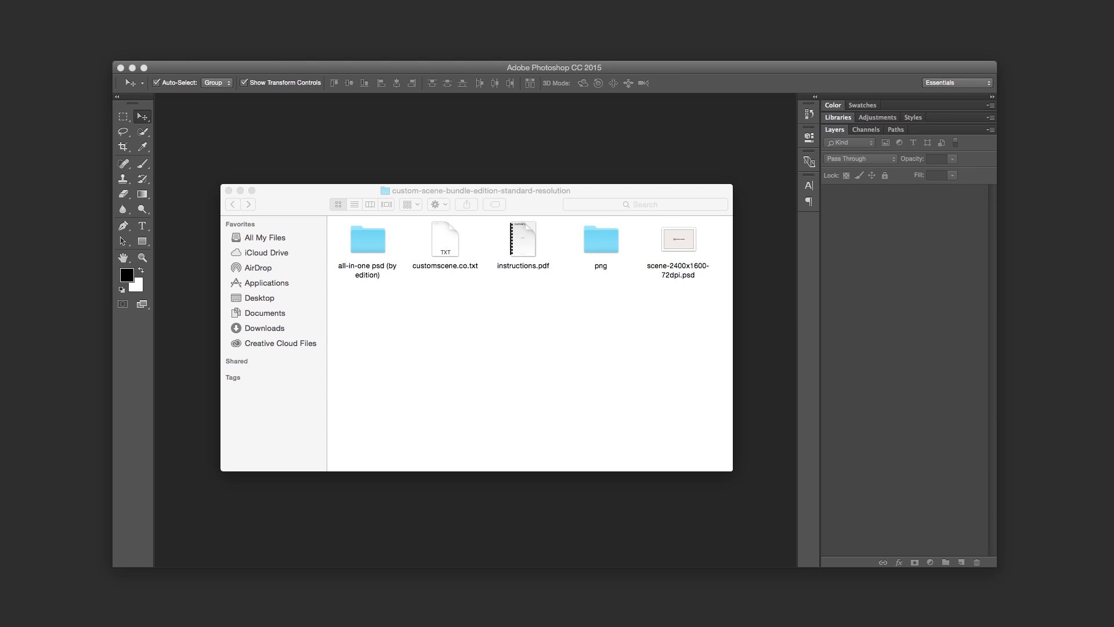
Open scene-2400x1600-72dpi.psd, hide its CUSTOM SCENE title, and return to the bundle folder
click(677, 244)
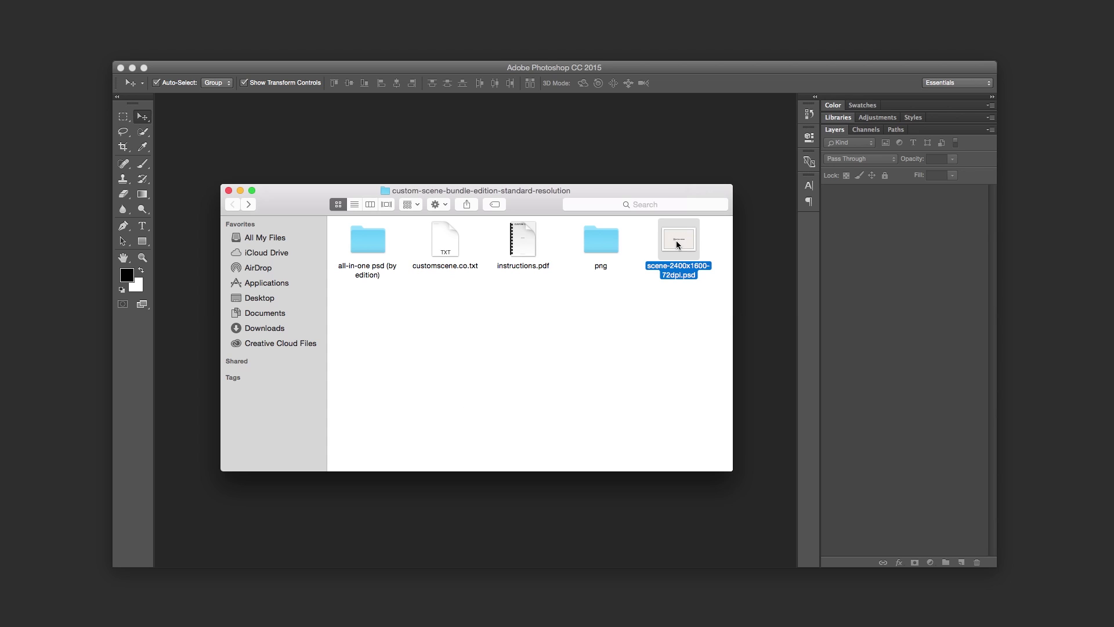
double_click(677, 243)
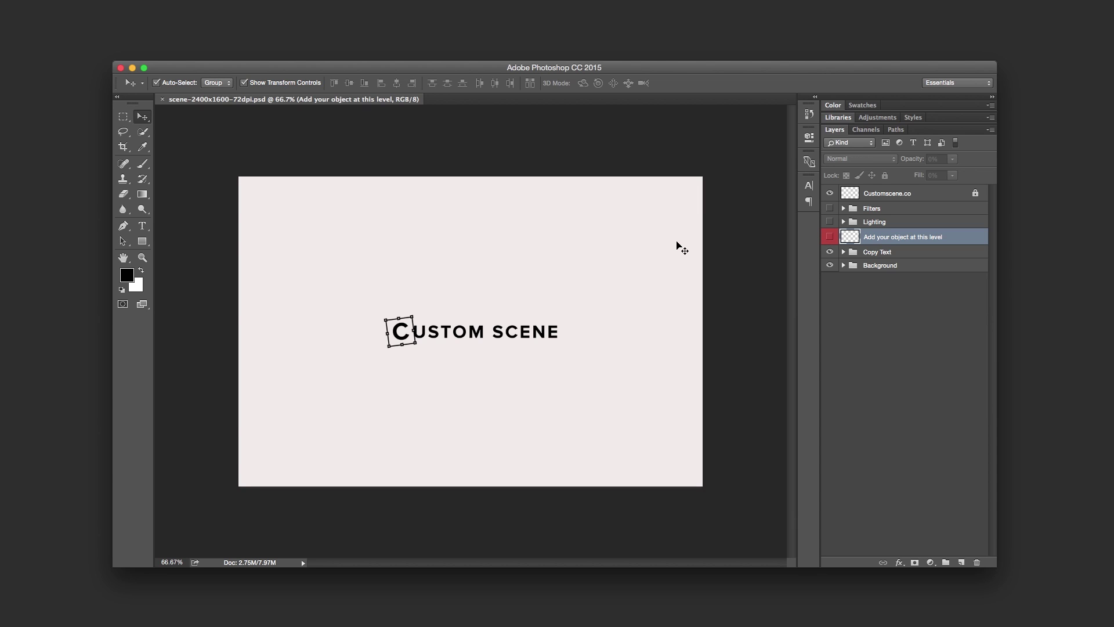
click(830, 252)
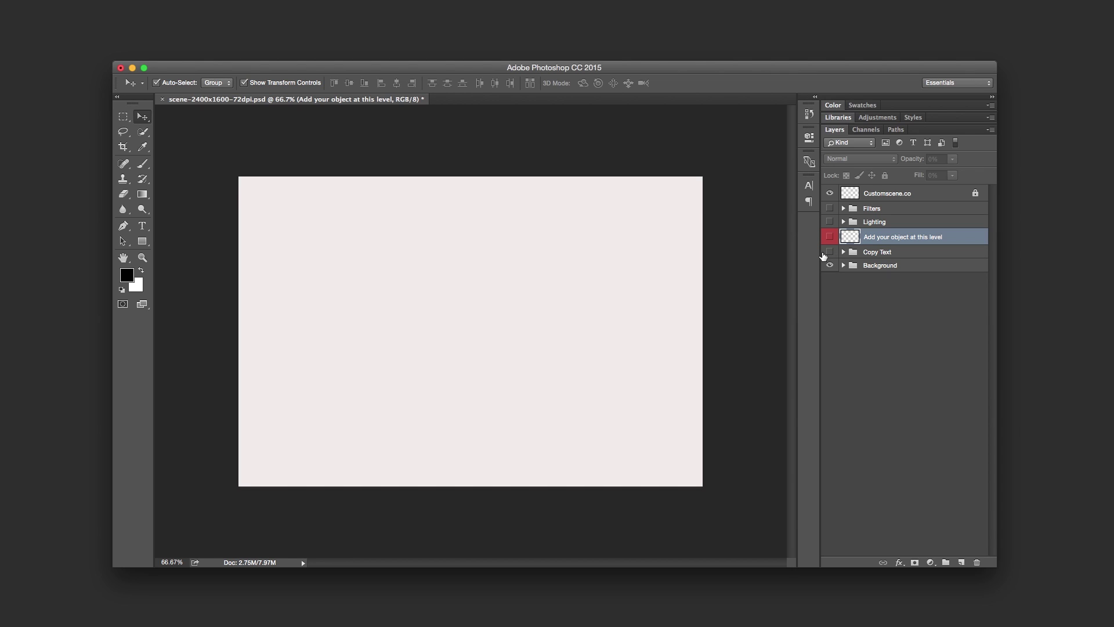
key(super+Tab)
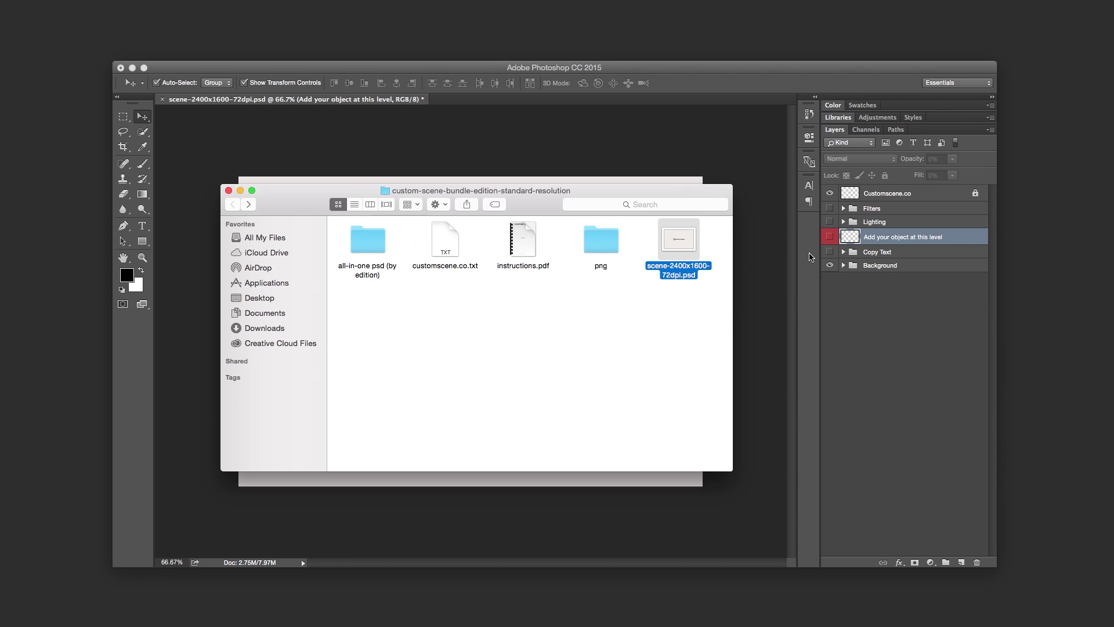
Select the five all-items PSDs in the all-in-one psd (by edition) folder and drag them into Photoshop
double_click(374, 239)
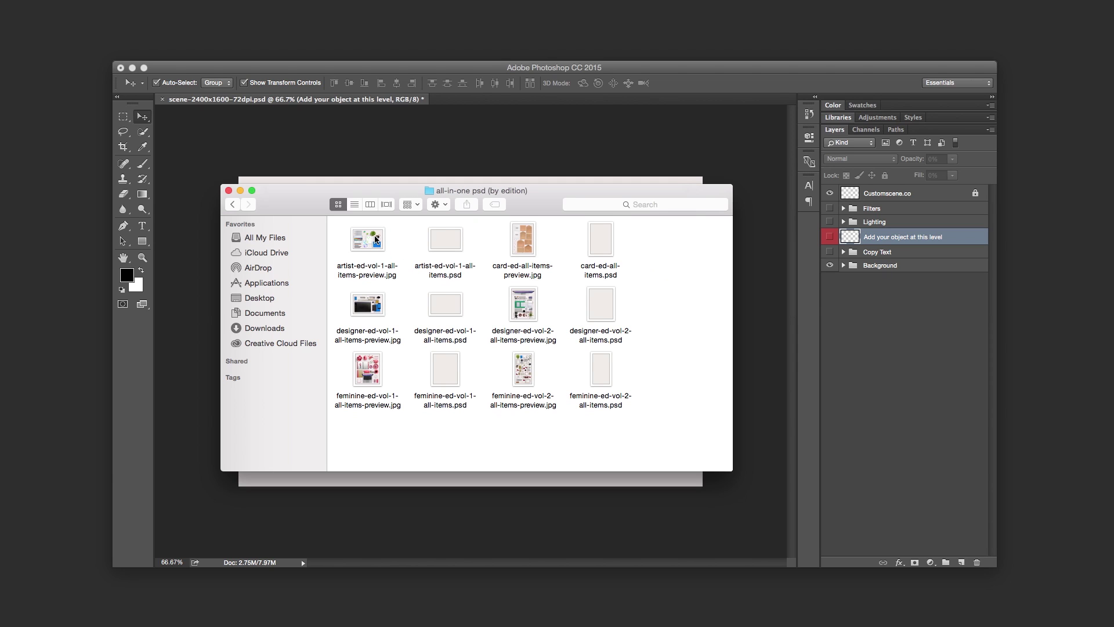
click(452, 240)
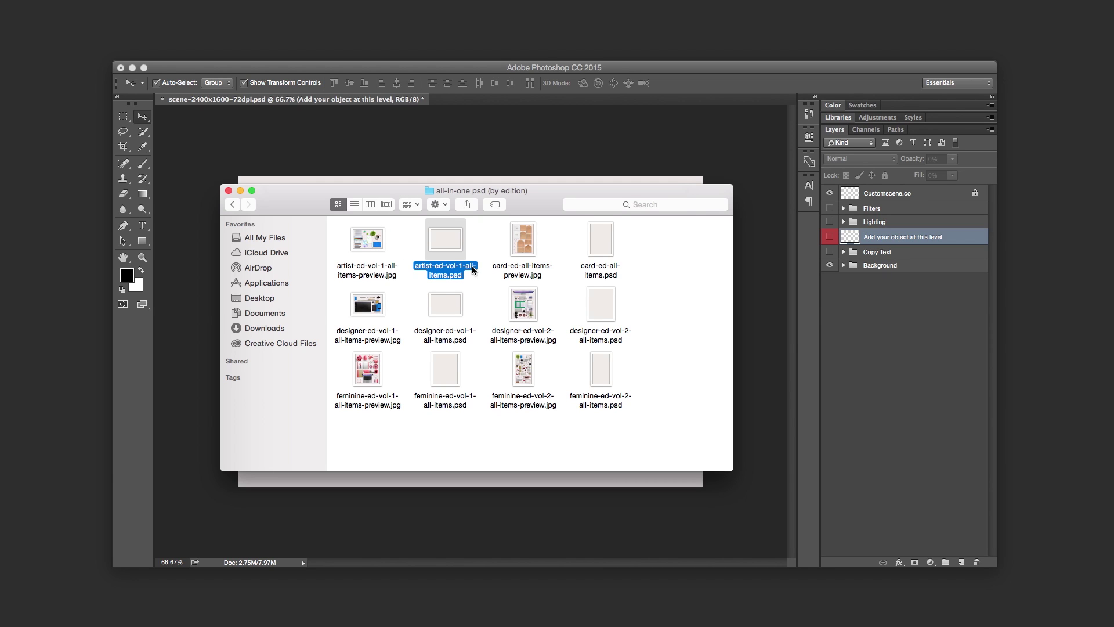
super+click(450, 308)
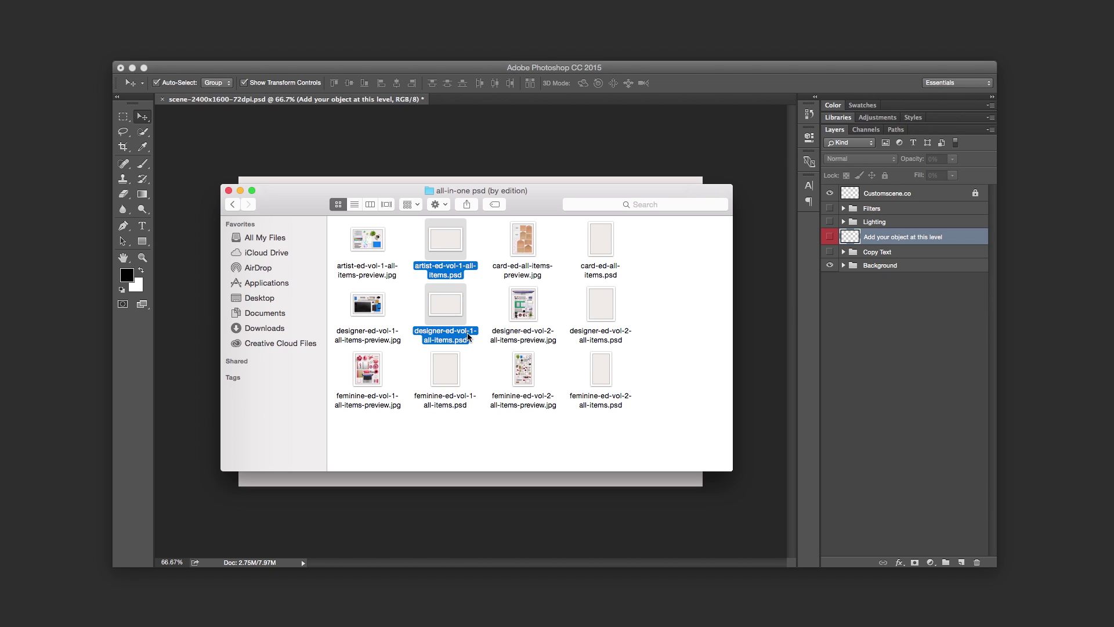
super+click(454, 363)
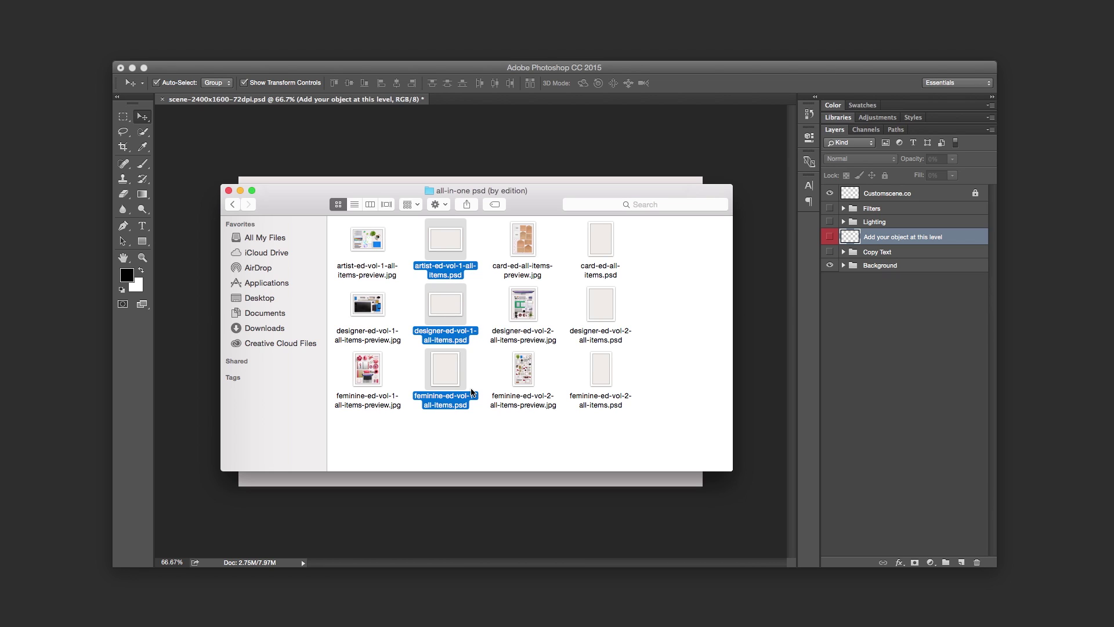
super+click(594, 371)
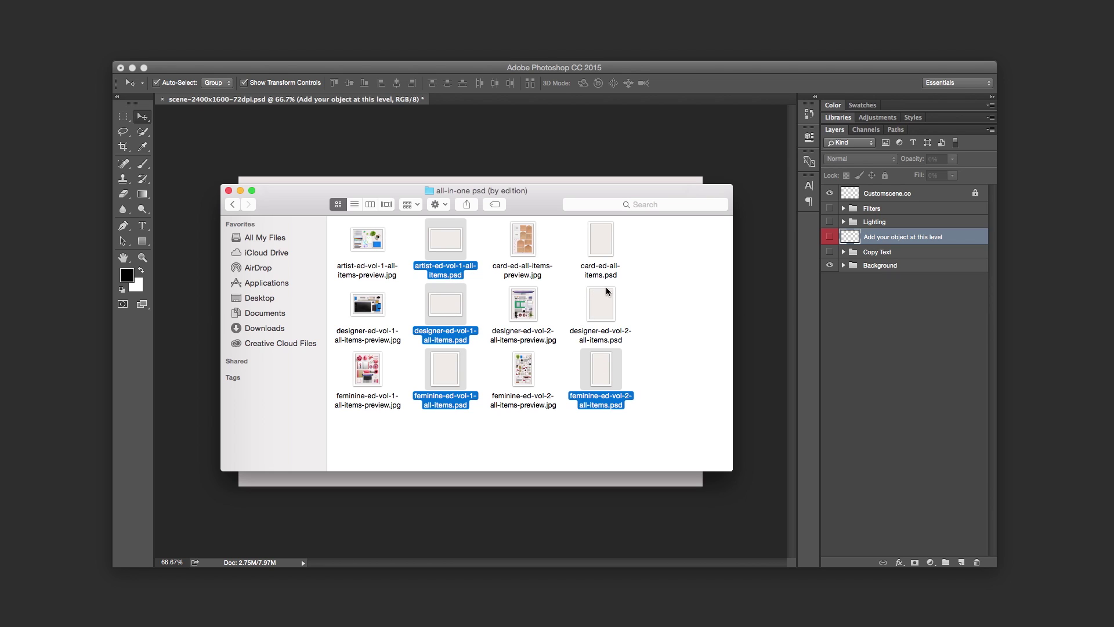
super+click(607, 311)
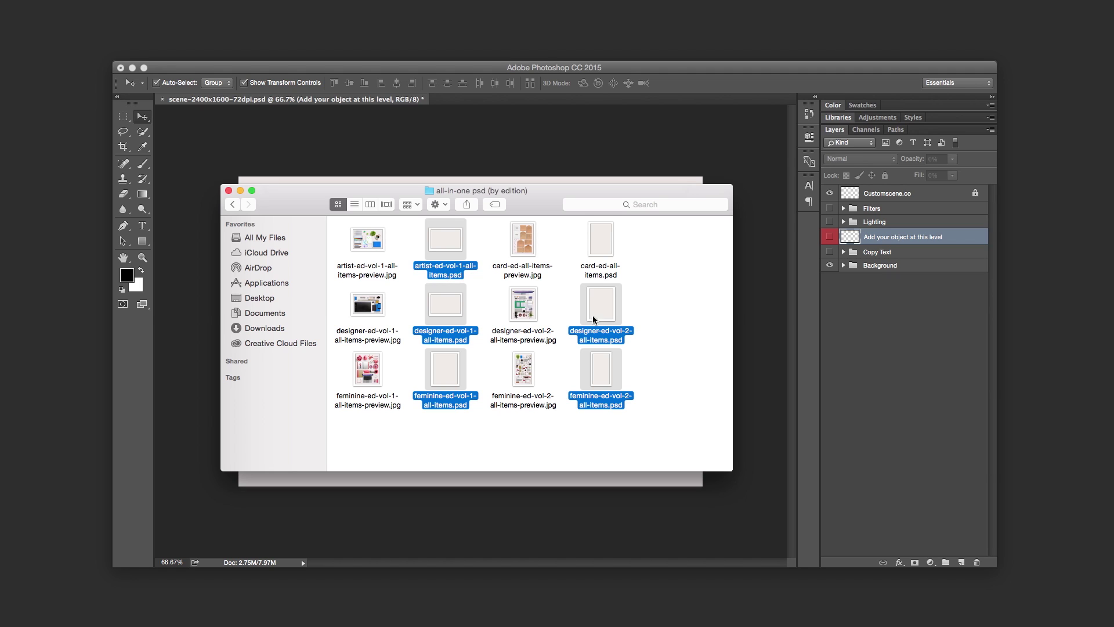
drag(443, 244, 589, 580)
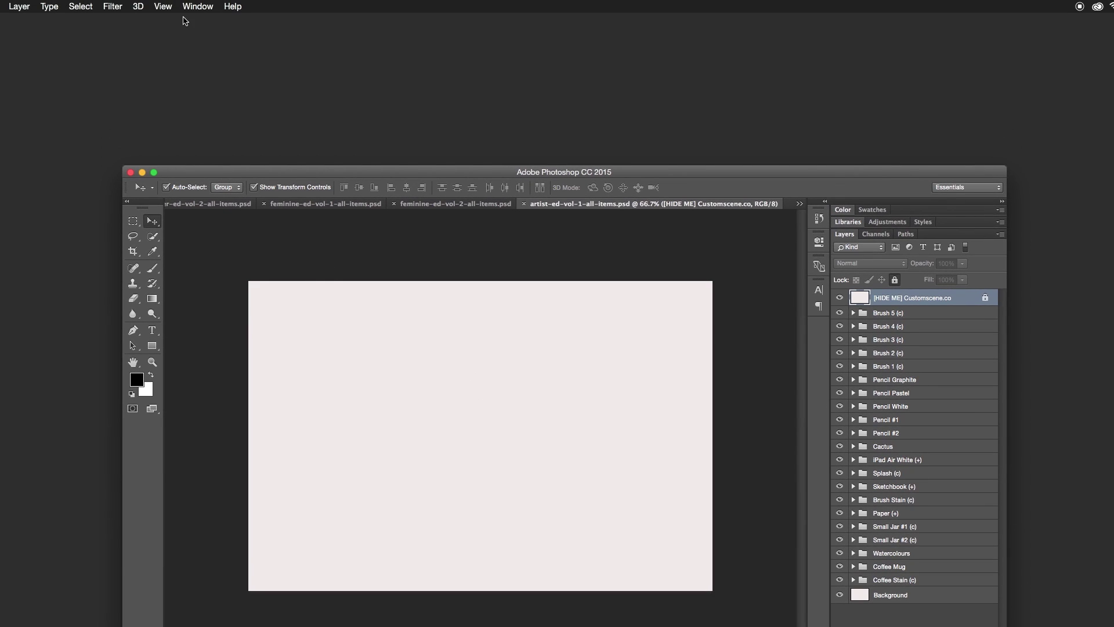
Arrange the open documents with Window > Arrange > 2-up Vertical
click(194, 8)
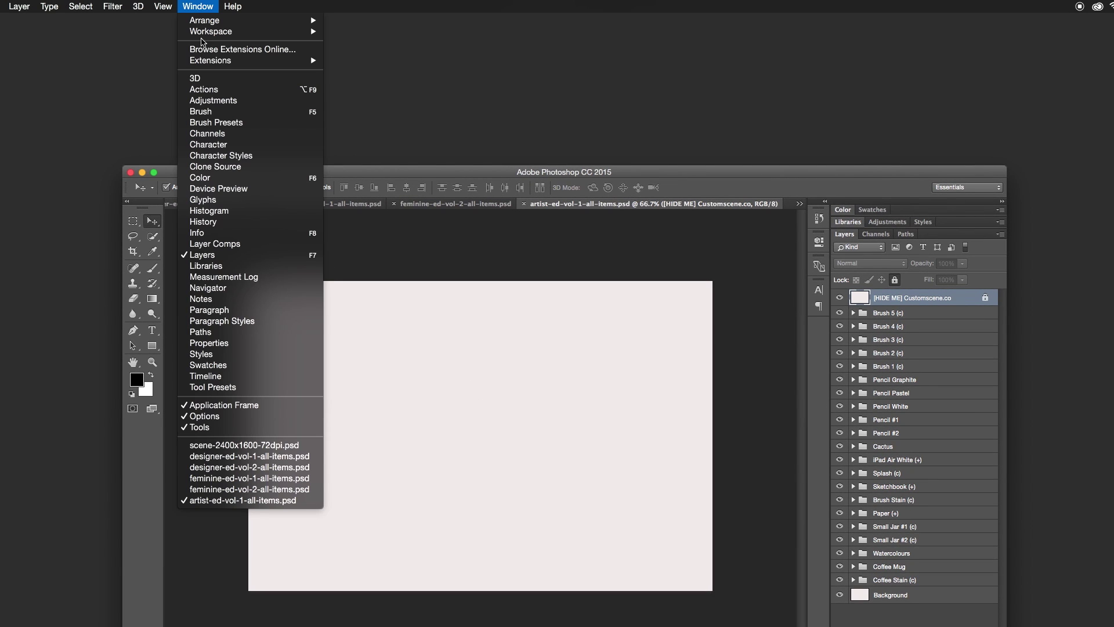
mouse_move(201, 23)
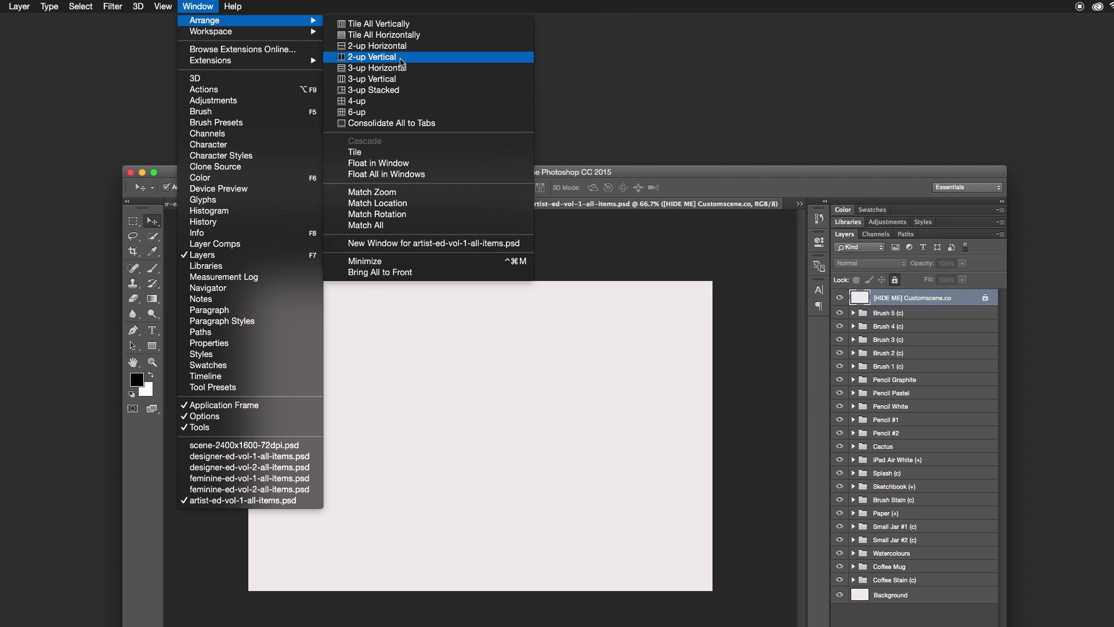
click(401, 58)
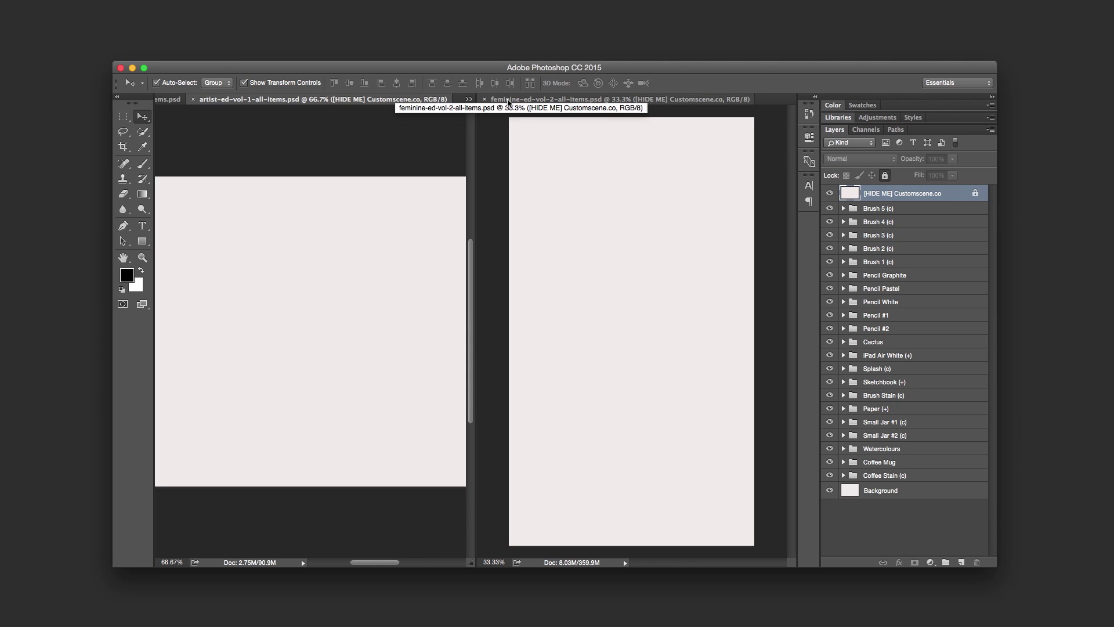
Move the scene document into the right pane and feminine-ed-vol-2 into the left
click(469, 99)
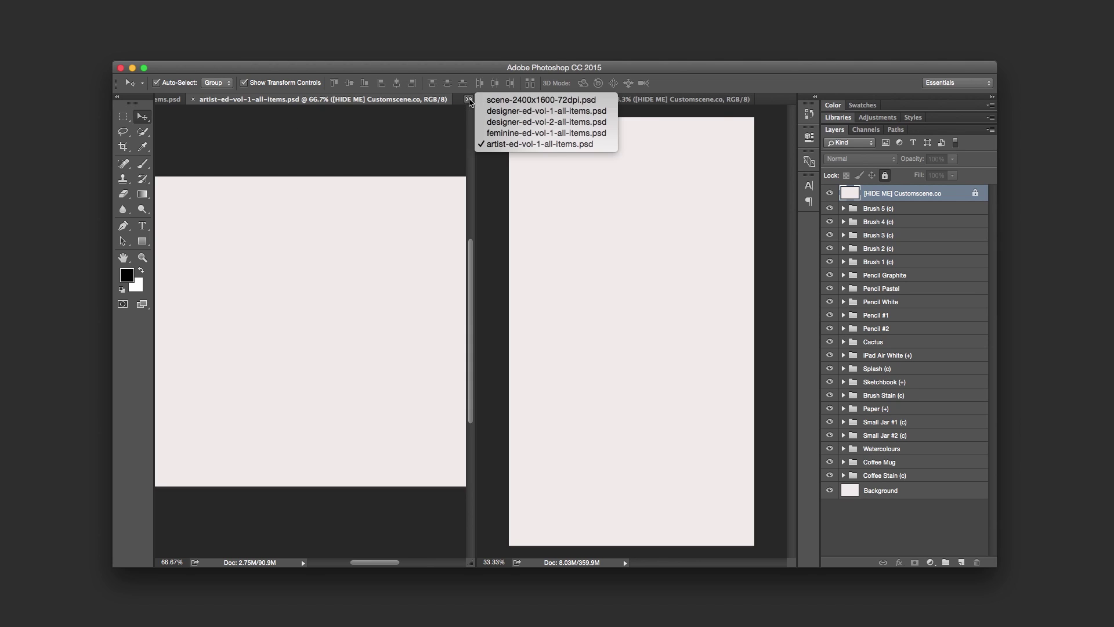
click(498, 100)
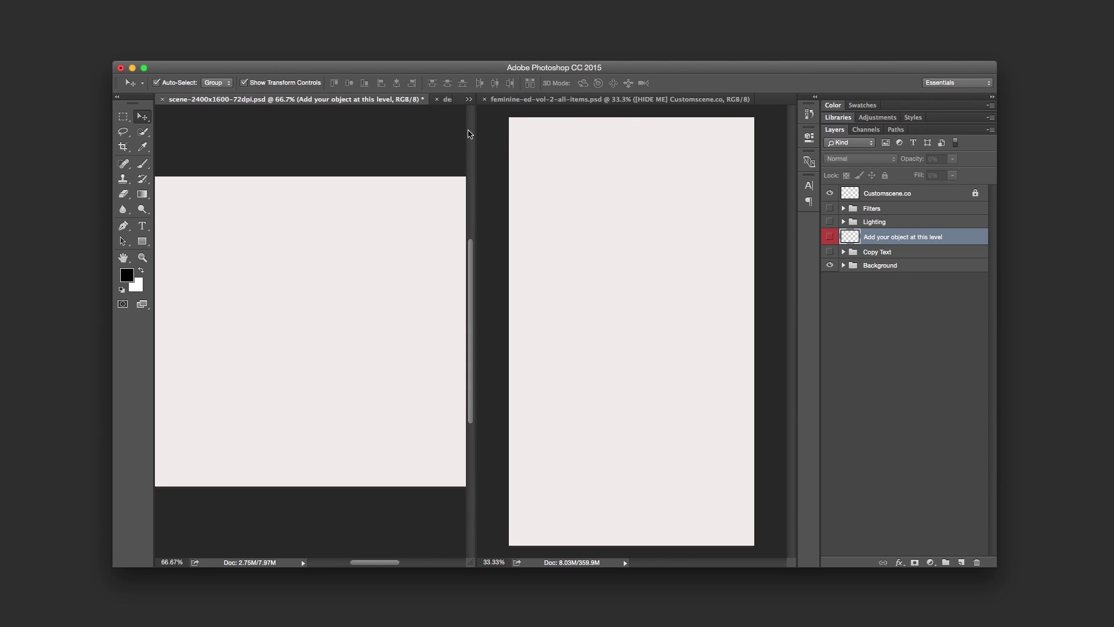
drag(341, 103, 560, 103)
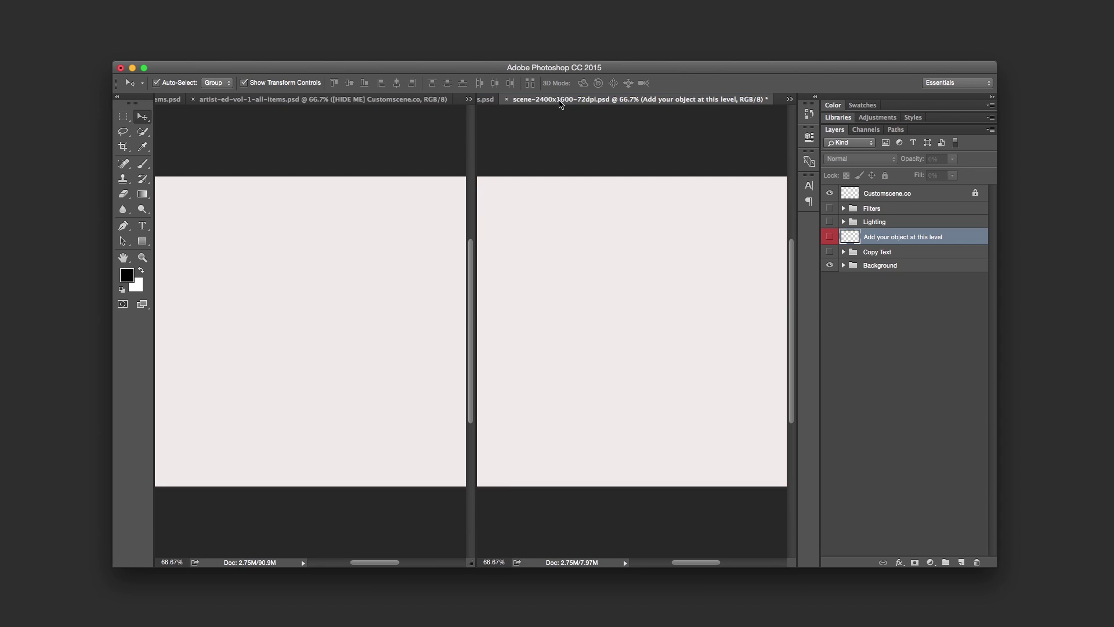
click(486, 102)
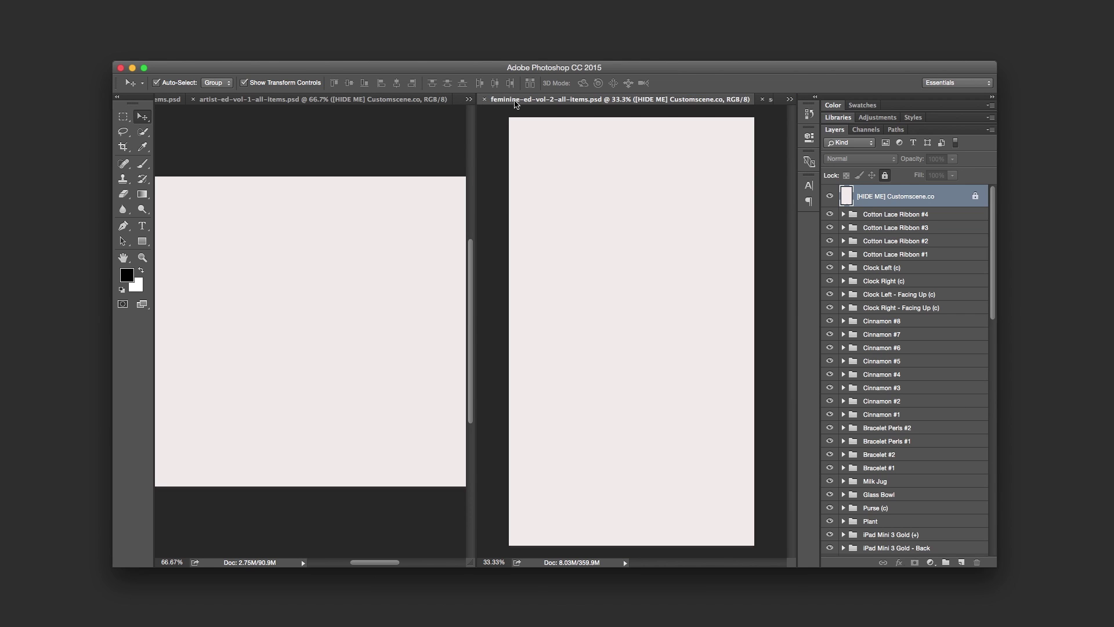
drag(498, 104, 424, 102)
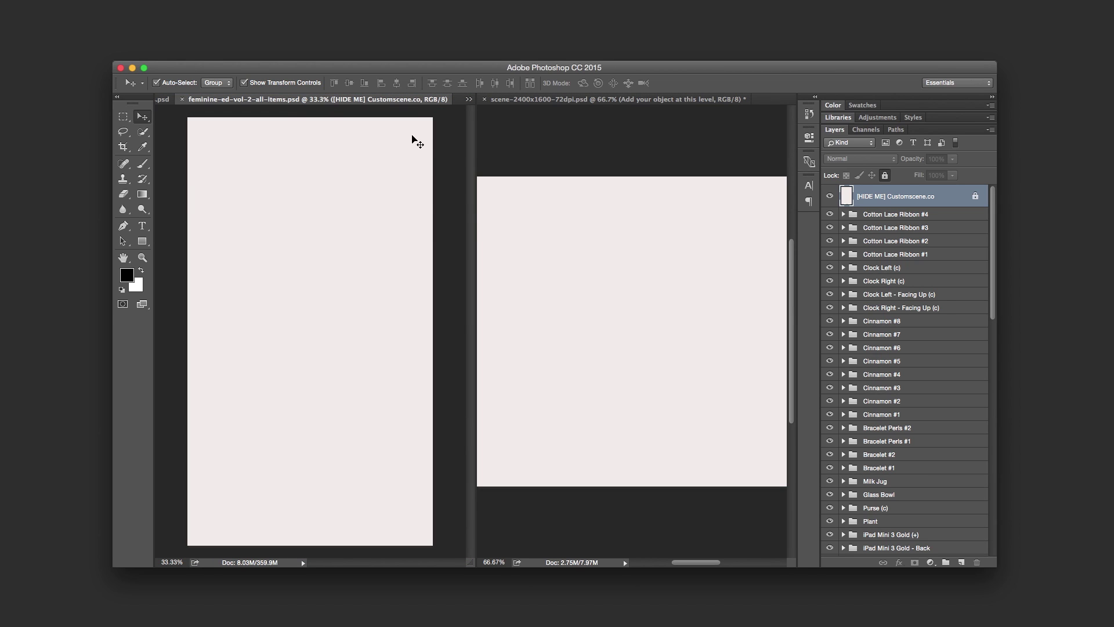
Show artist-ed-vol-1-all-items.psd in the left pane beside the scene file
click(469, 99)
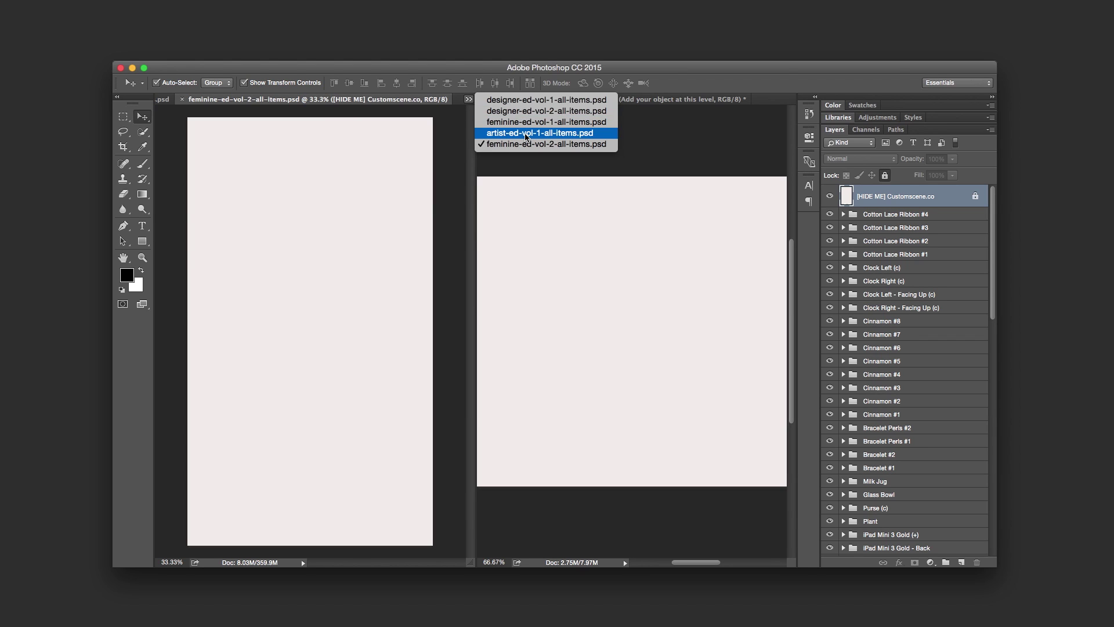
click(628, 100)
click(629, 101)
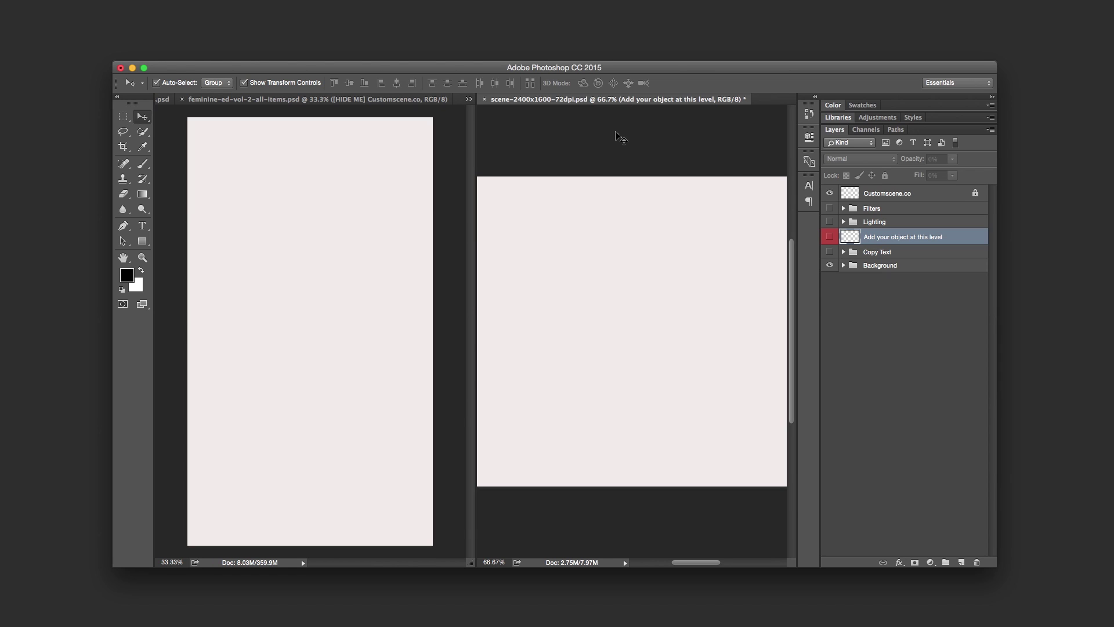
click(456, 128)
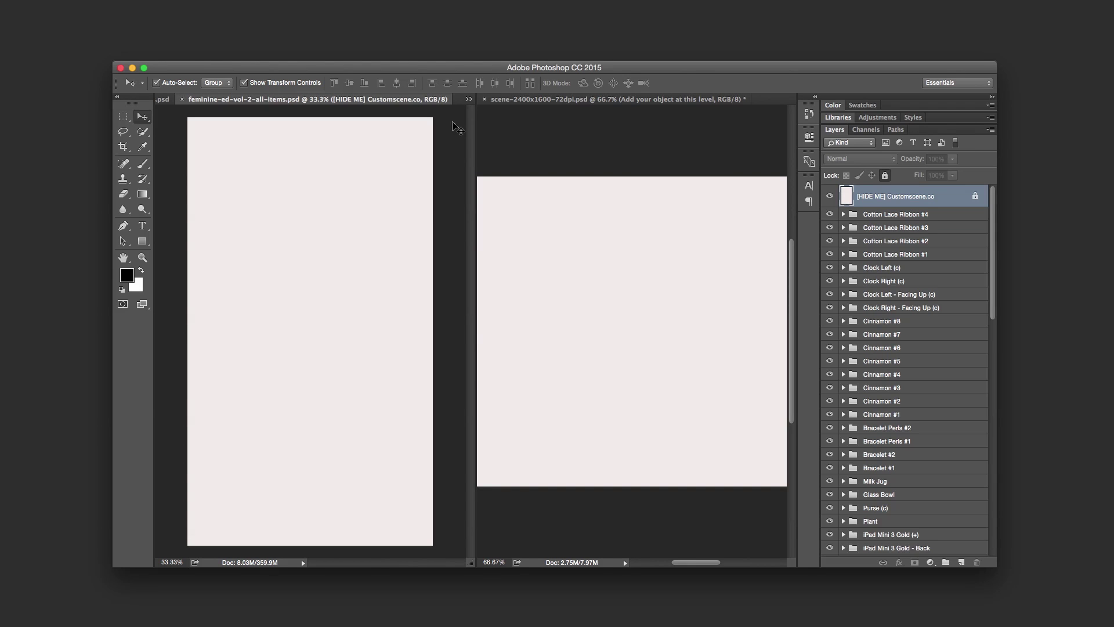
click(467, 100)
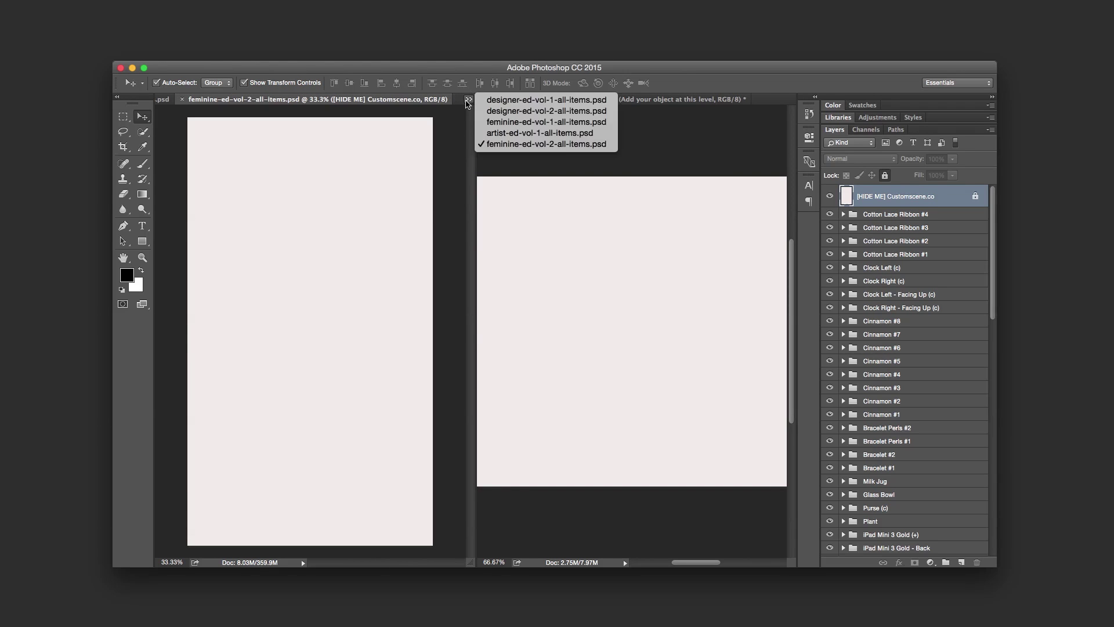
click(520, 133)
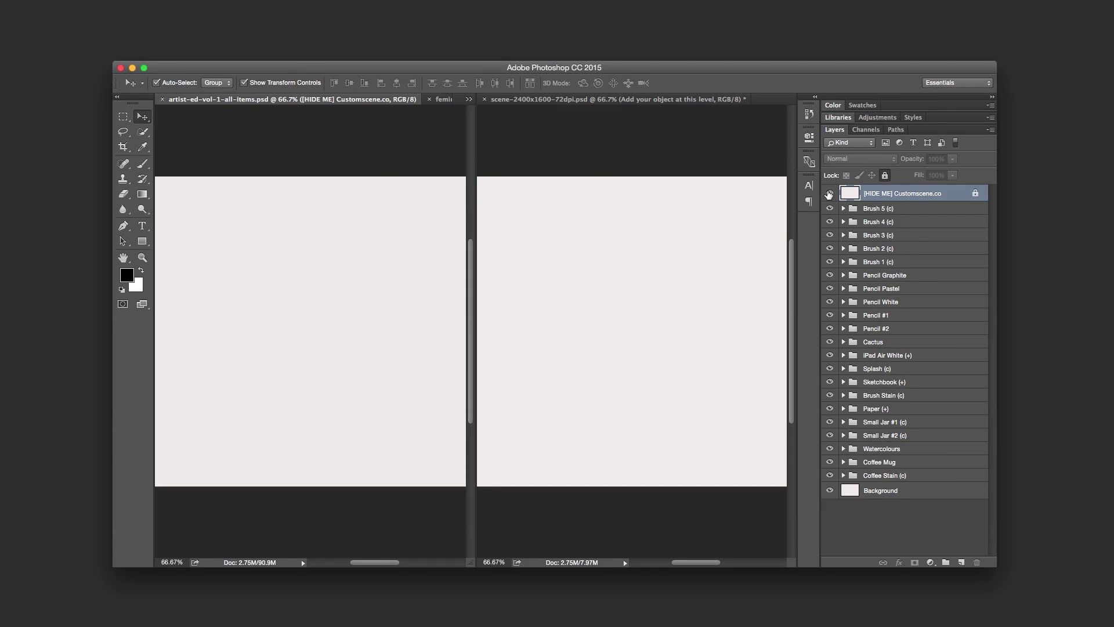
Hide the [HIDE ME] overlay in artist-ed-vol-1 and select the Small Jar #1 group
click(828, 195)
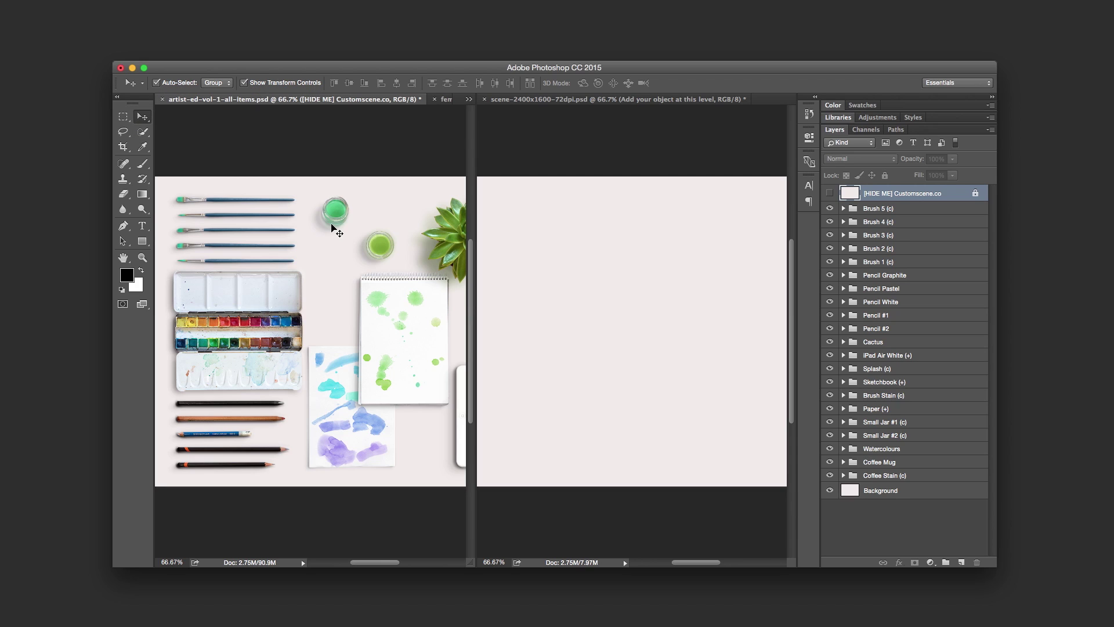
click(448, 242)
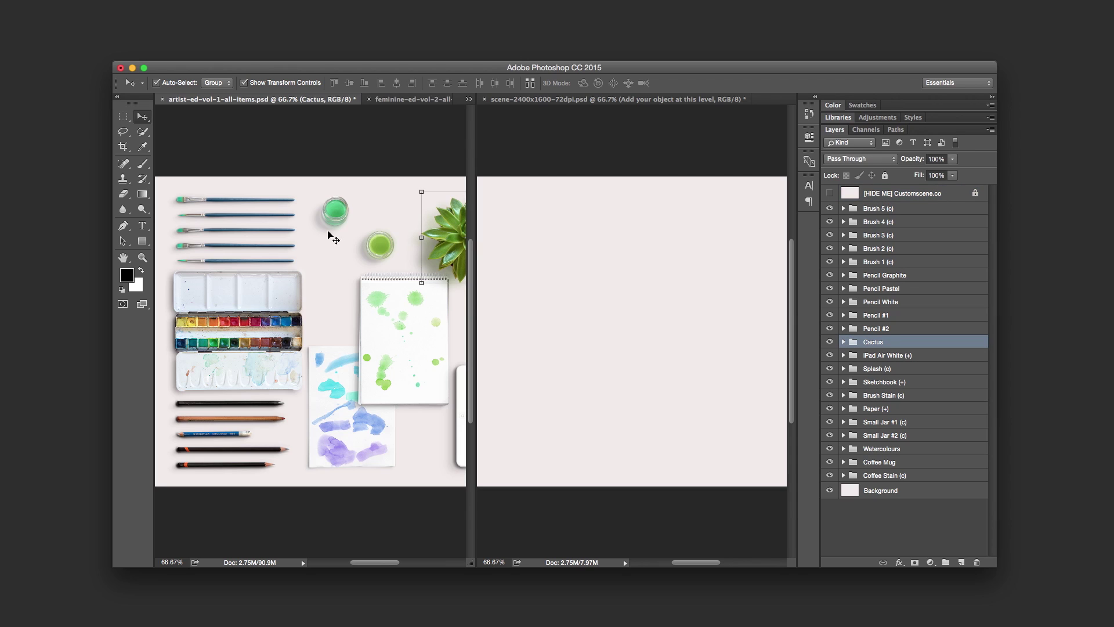
click(335, 214)
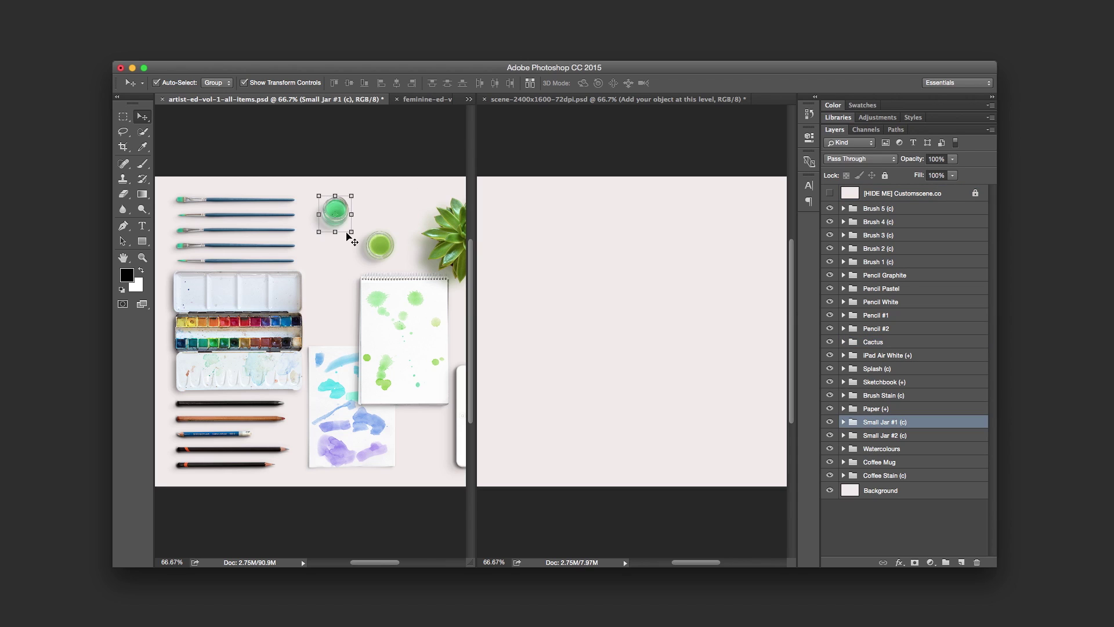
click(380, 249)
click(368, 330)
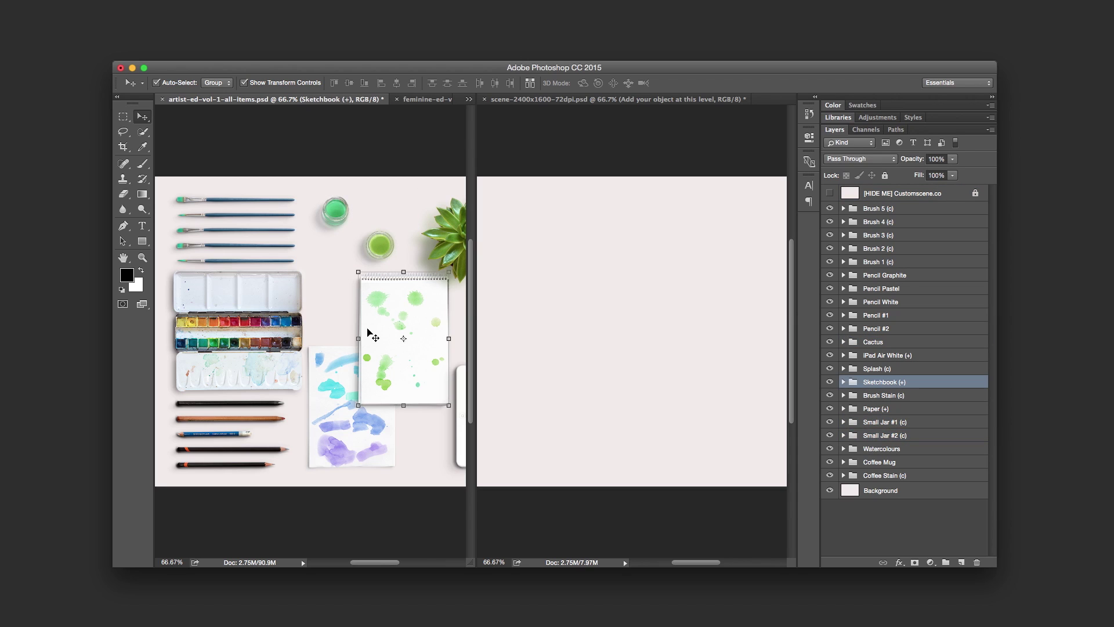
click(347, 221)
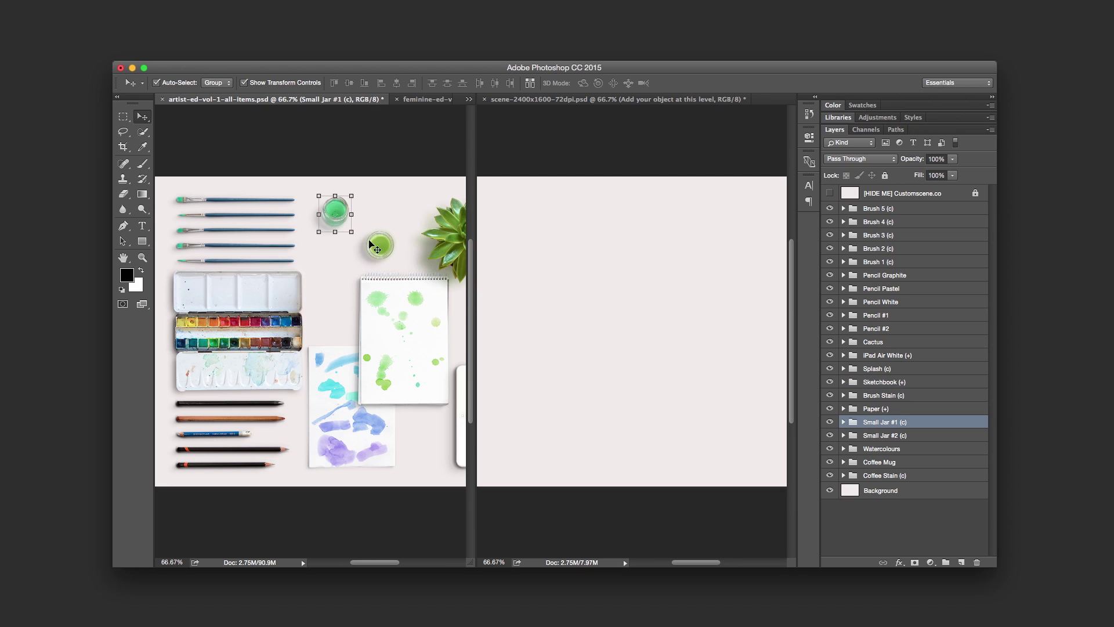
click(441, 235)
click(273, 285)
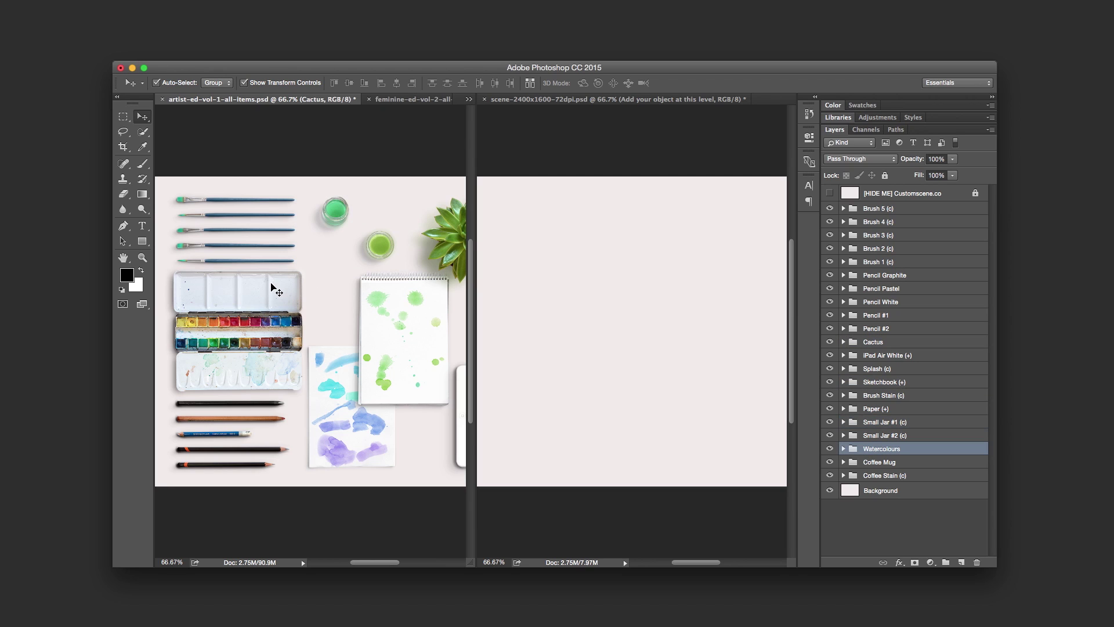
click(342, 215)
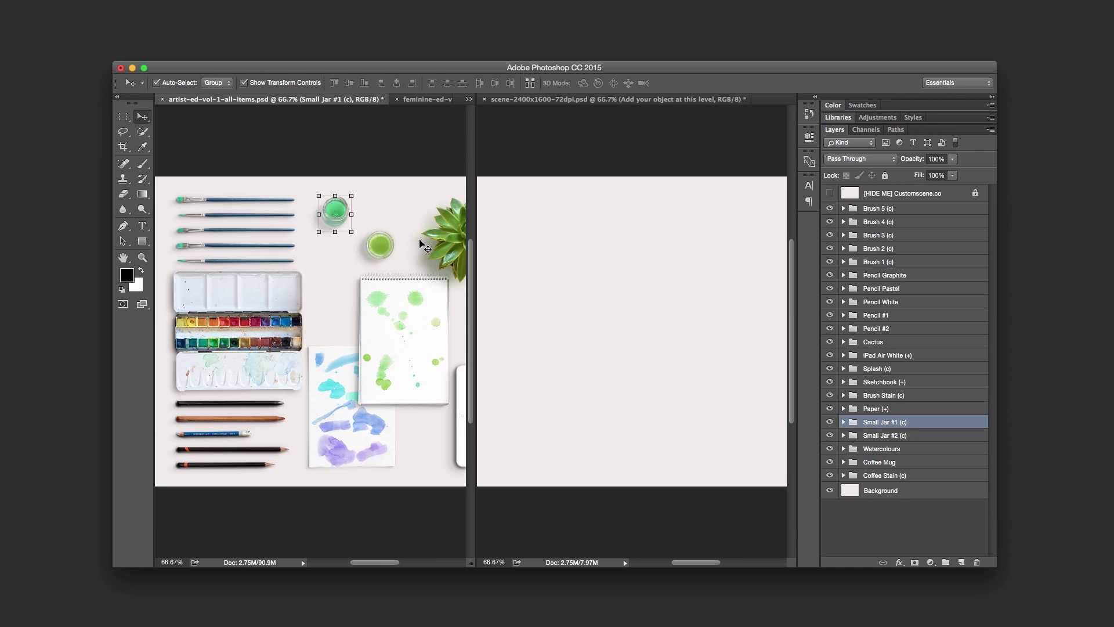
Add the cactus, paintbrush and watercolour paper to the jar selection and drag them toward the scene
shift+click(455, 246)
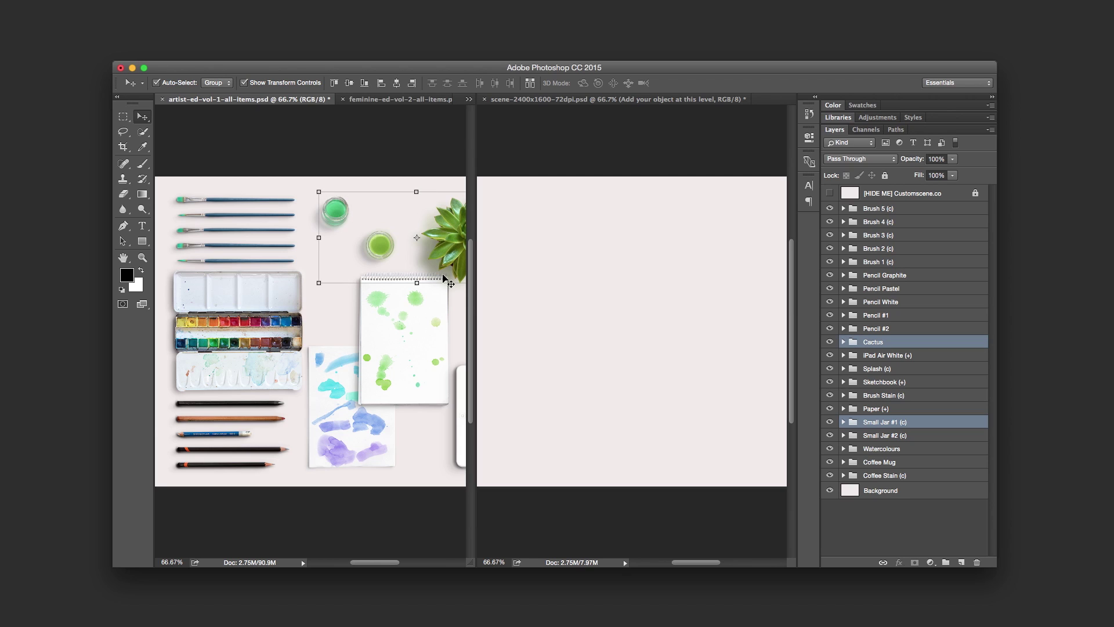
shift+click(209, 262)
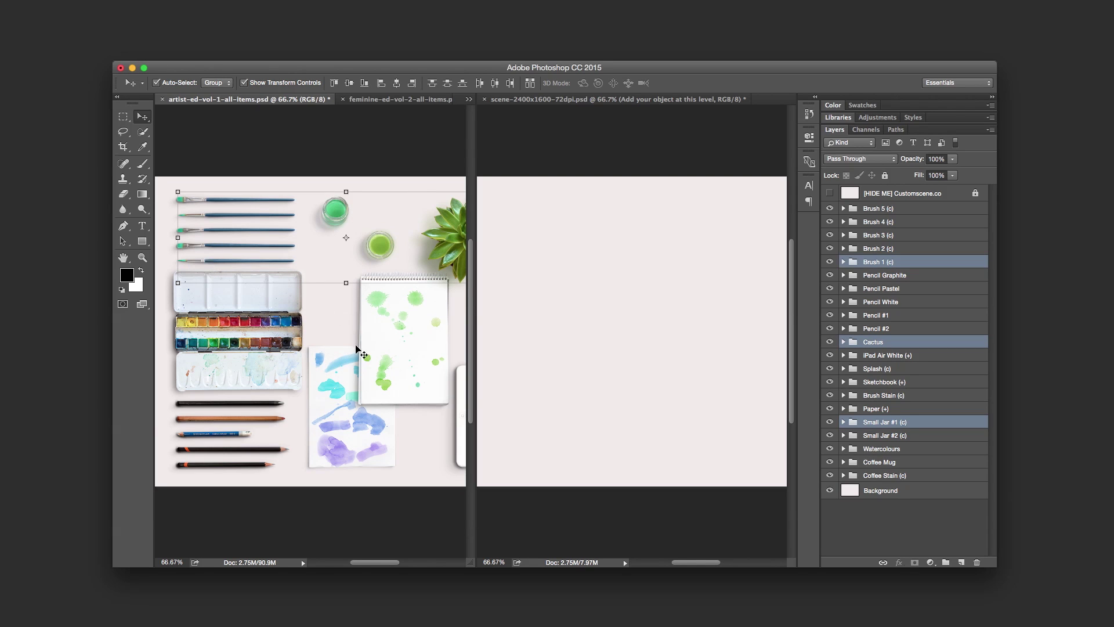
shift+click(314, 380)
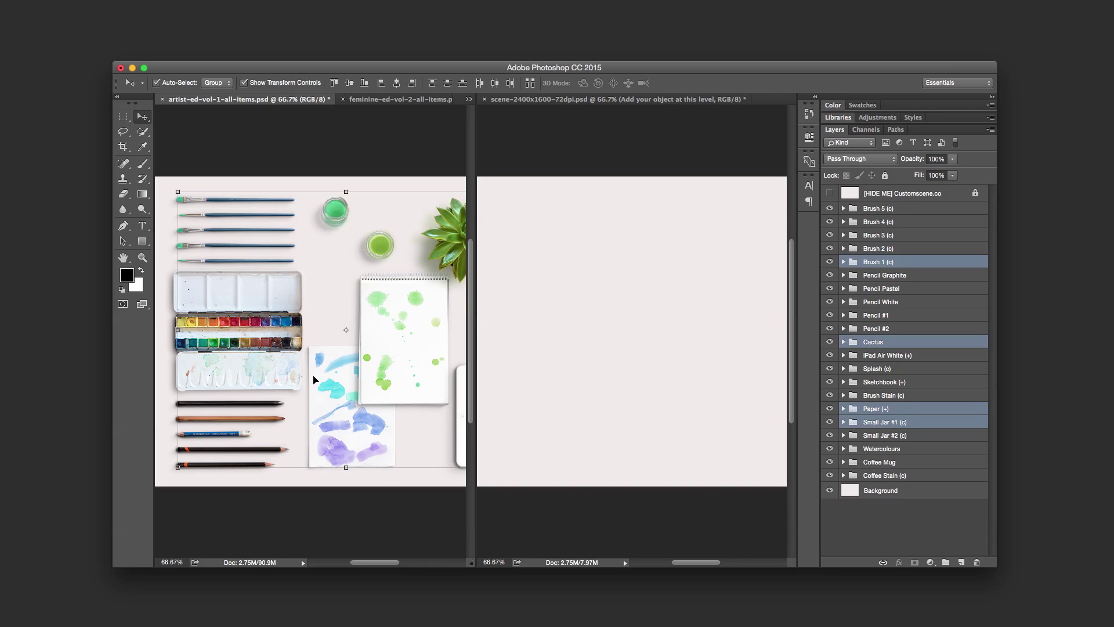
click(313, 380)
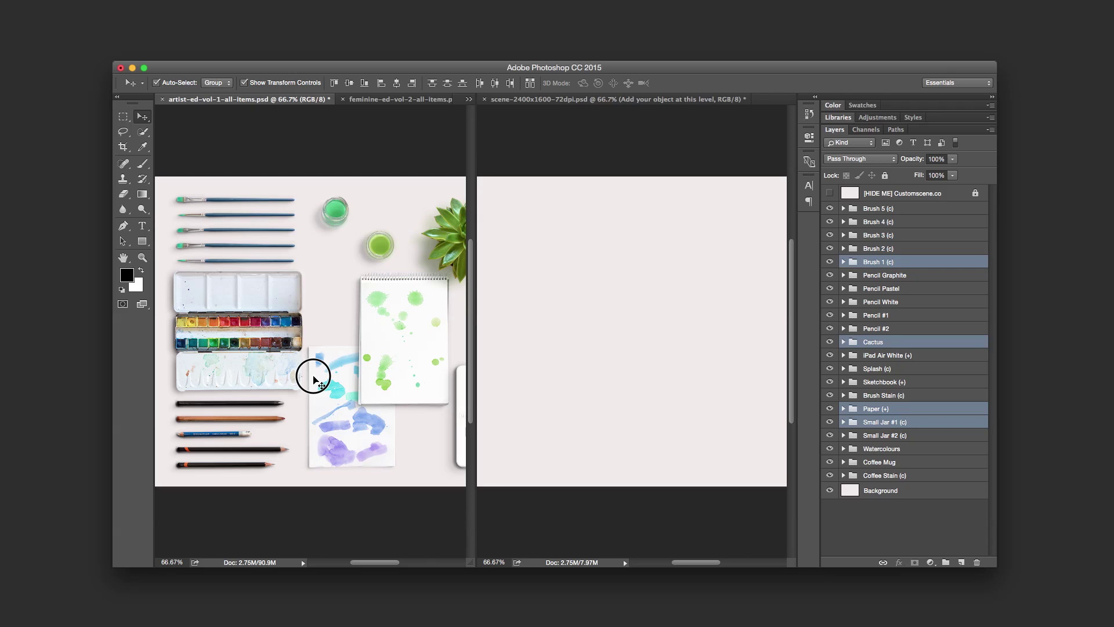
mouse_move(313, 380)
mouse_down()
mouse_move(412, 277)
mouse_move(516, 293)
mouse_move(540, 319)
mouse_up()
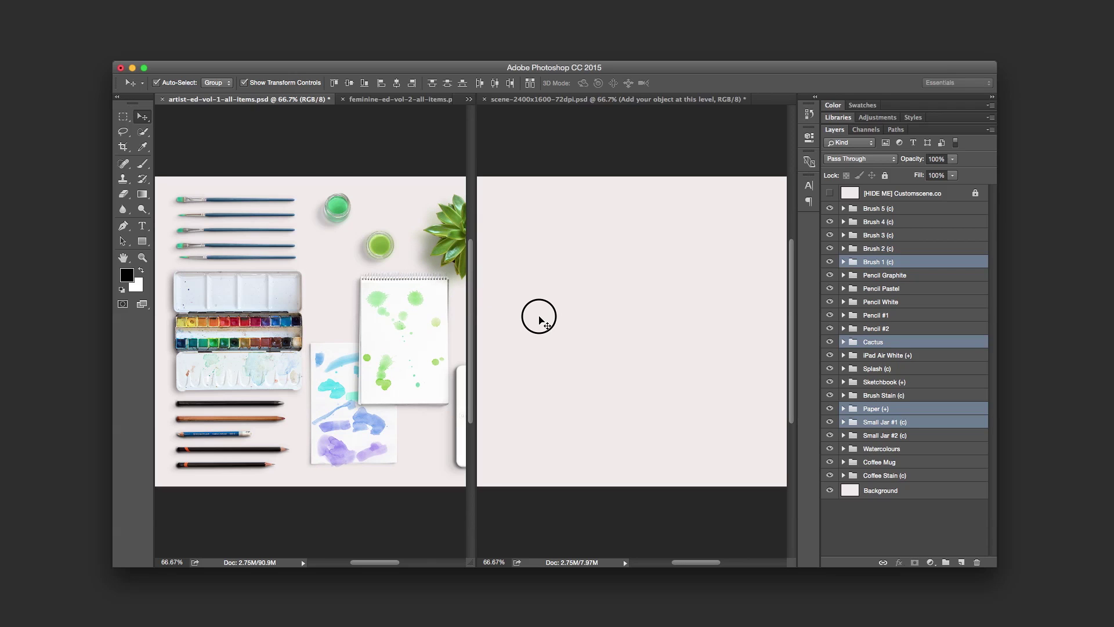
Drop the jar, brush, cactus and paper into the scene and shift them down-right
drag(539, 317, 539, 316)
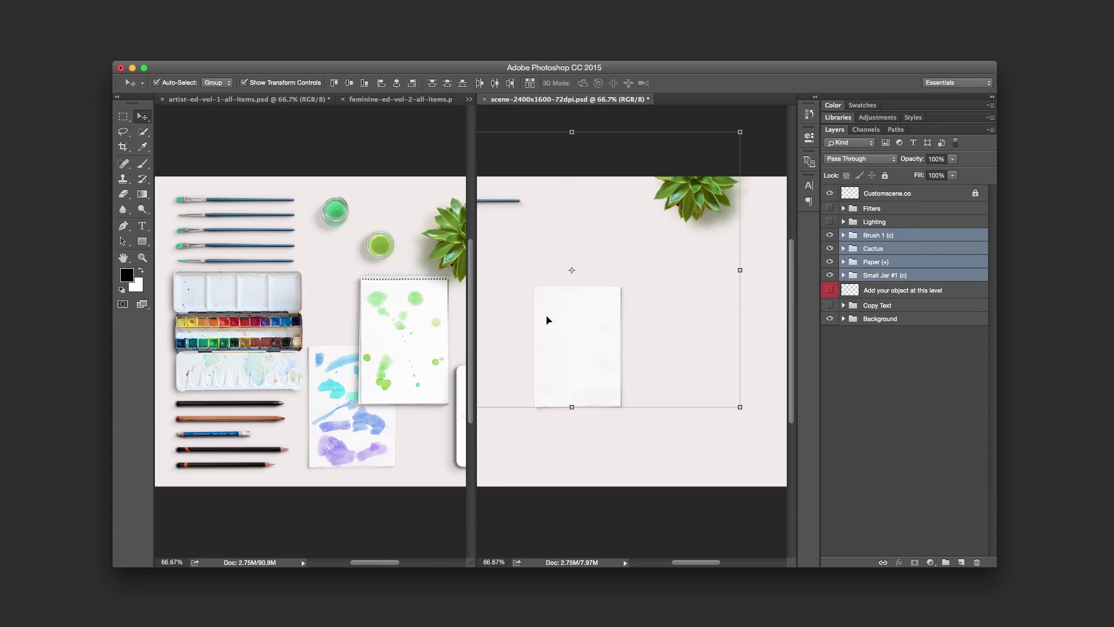
mouse_move(544, 318)
mouse_down()
mouse_move(589, 343)
mouse_move(602, 377)
mouse_up()
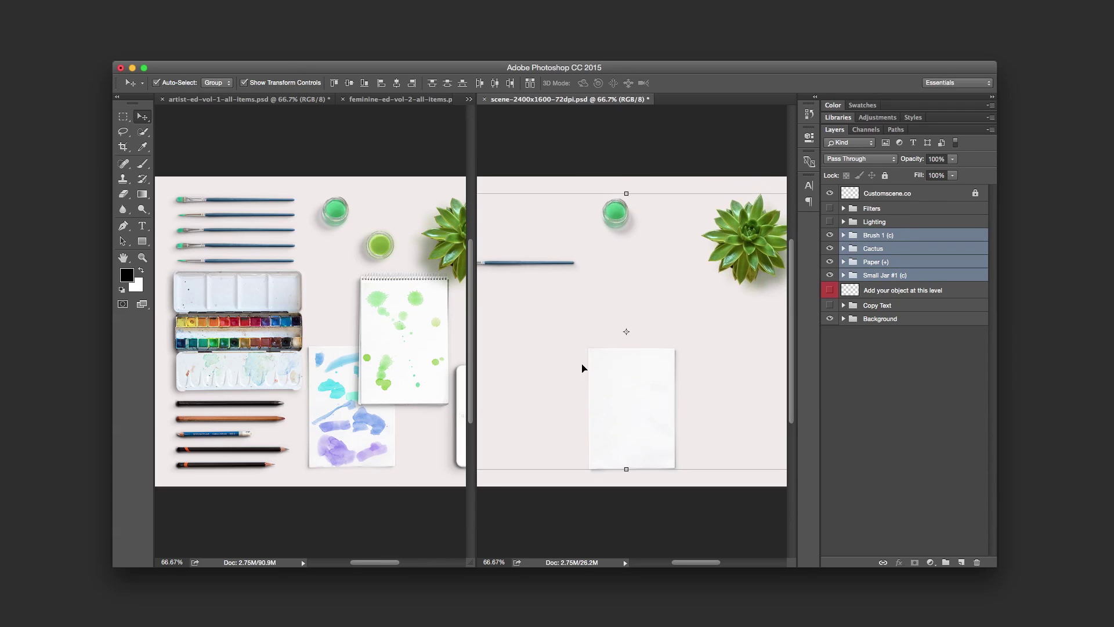
click(533, 186)
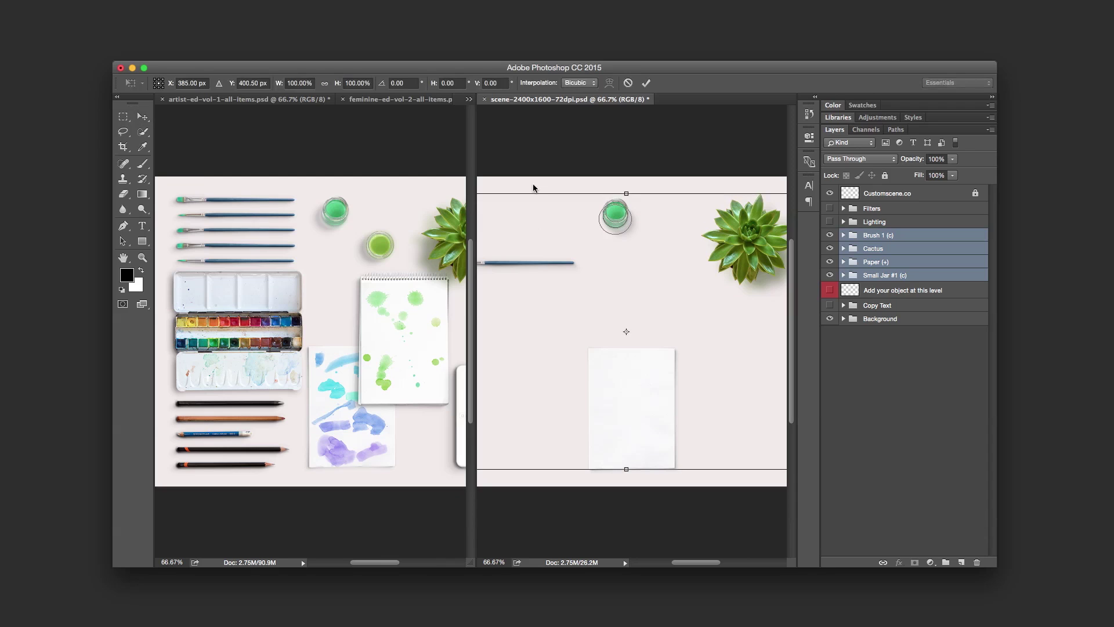
key(Return)
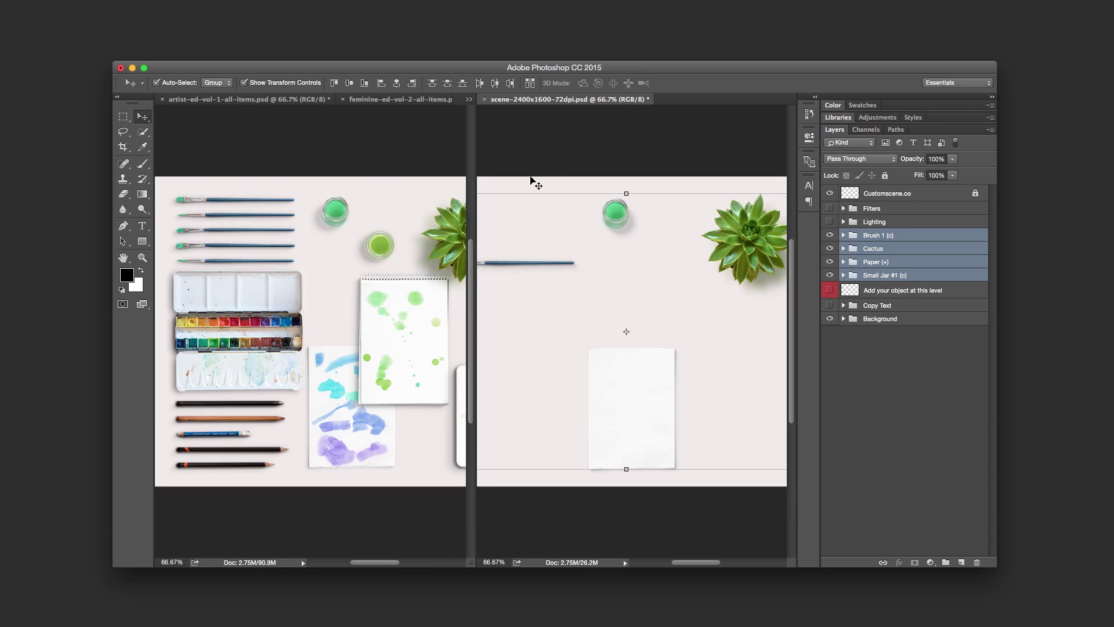
click(530, 177)
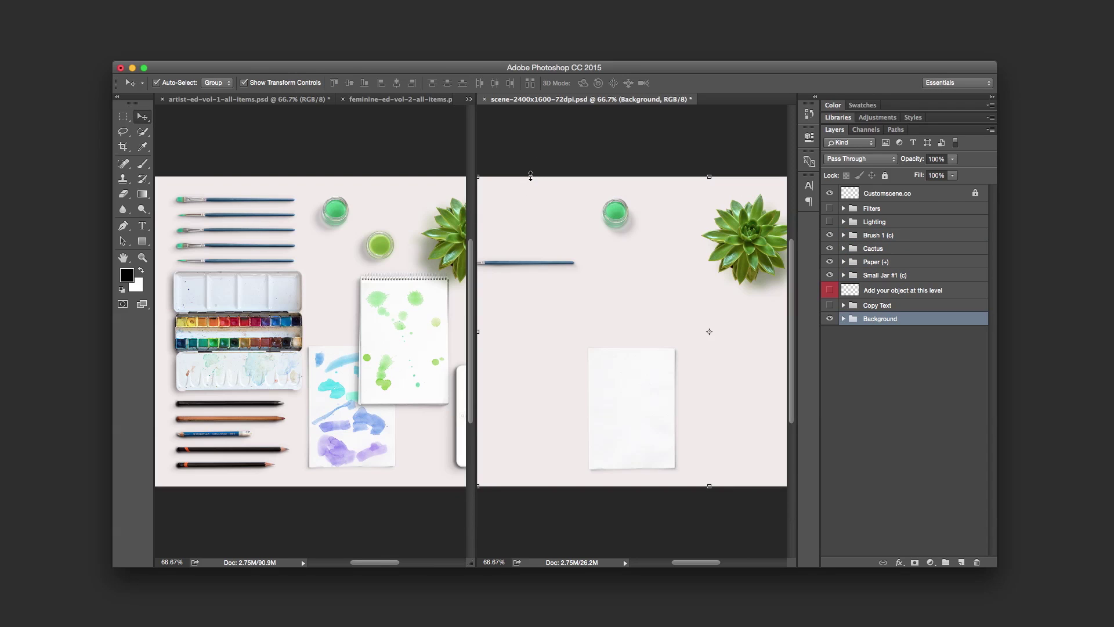
Bring the MacBook from feminine-ed-vol-1 into the scene and close that file without saving
click(469, 99)
click(174, 112)
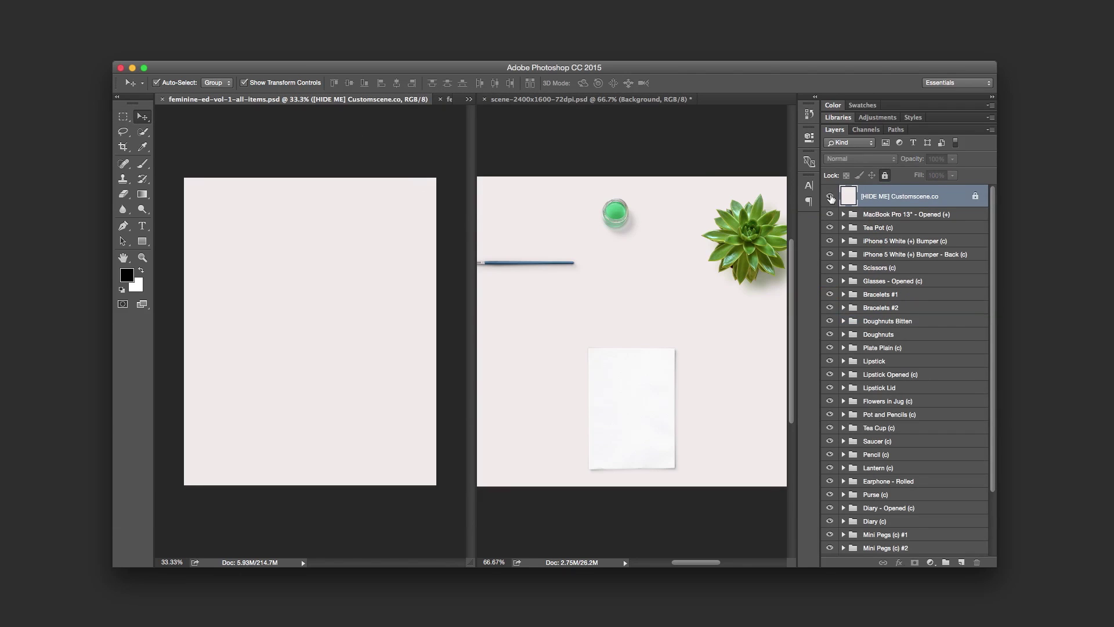
drag(496, 331, 401, 342)
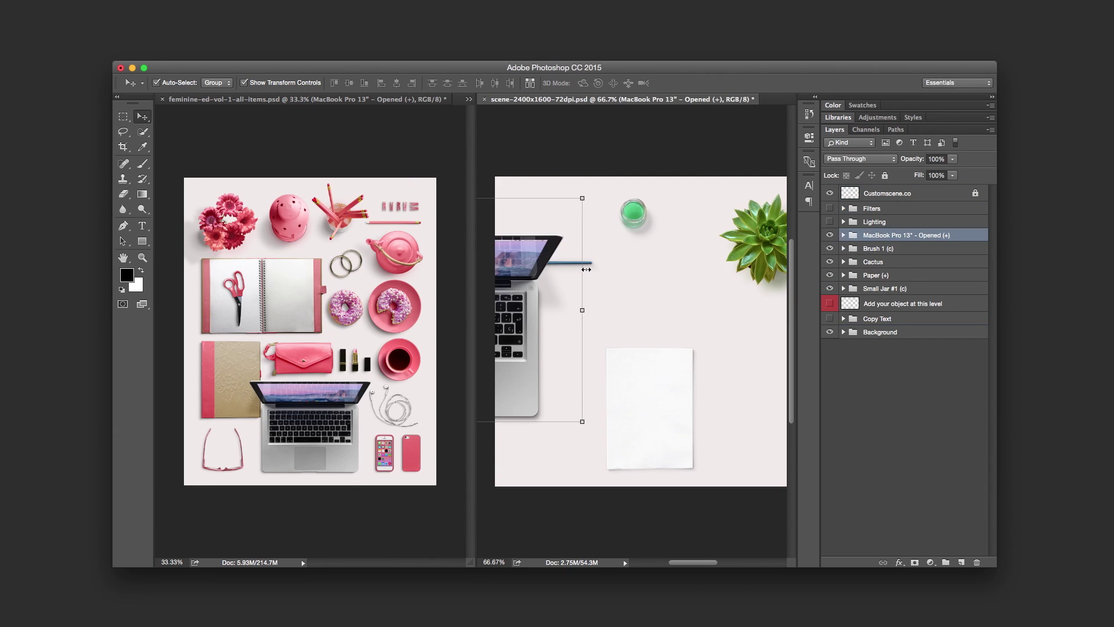
key(super+w)
key(super+d)
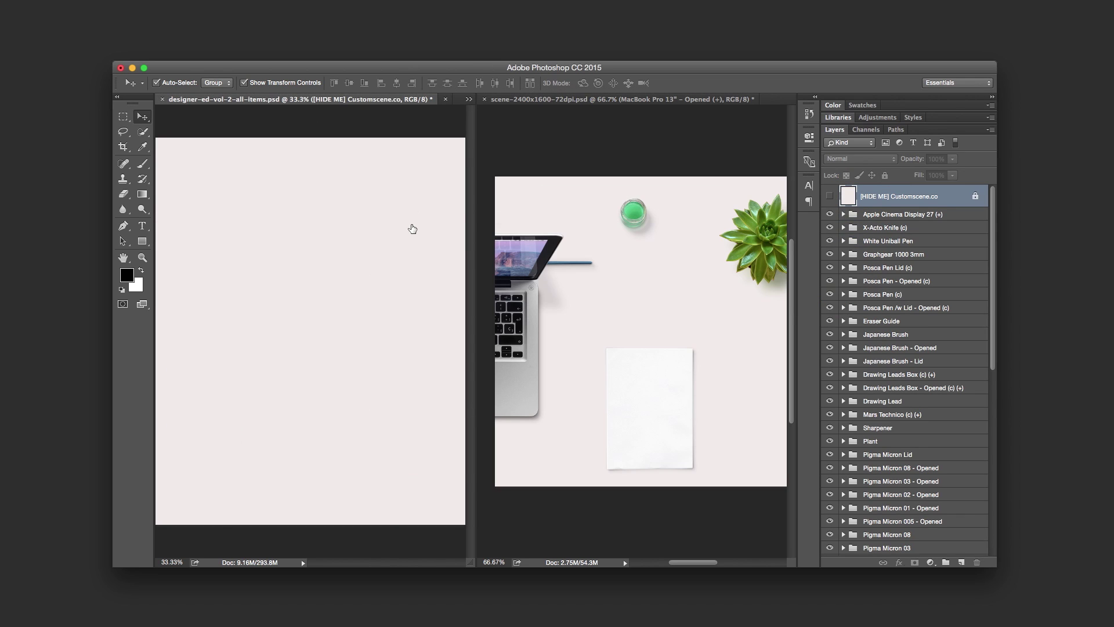
Drag the Apple Mouse from the designer collection into the scene
click(481, 406)
scroll(583, 461, down, 5)
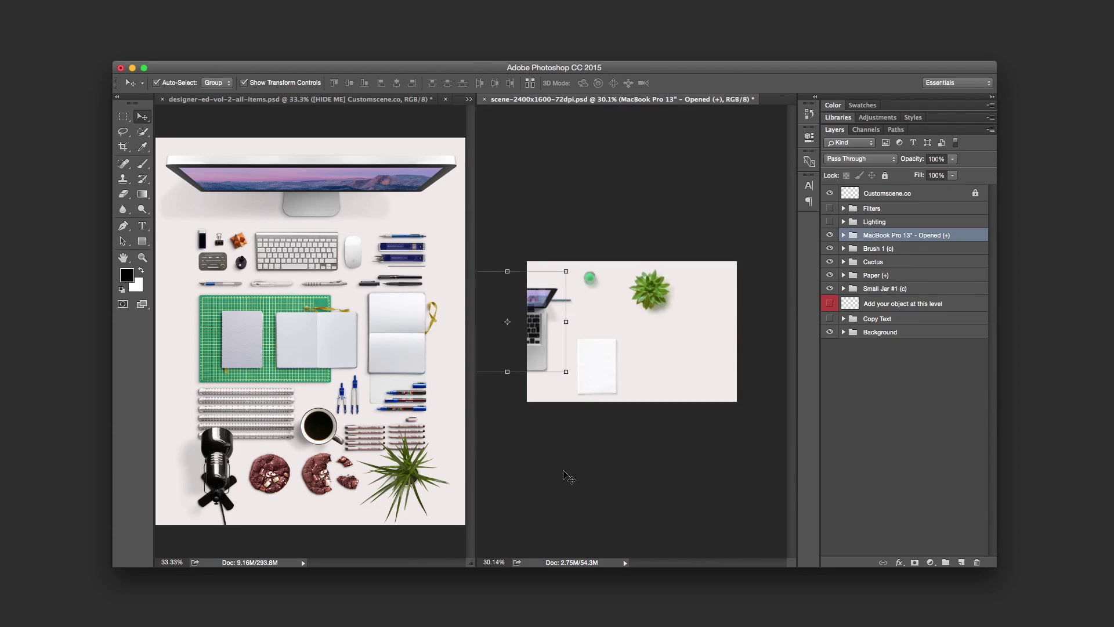
click(587, 463)
drag(353, 251, 640, 332)
drag(228, 246, 564, 380)
Add the liner pen and Clock Right alarm clock to the scene, closing both source files
key(ctrl+Tab)
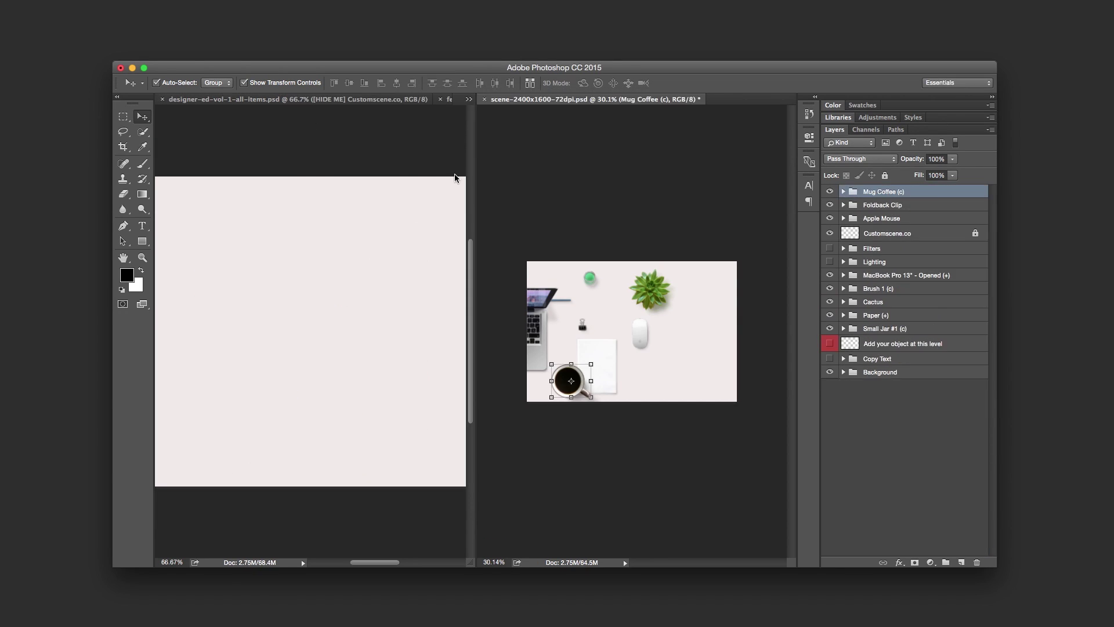
click(325, 228)
shift+click(383, 231)
drag(383, 232, 696, 360)
key(super+w)
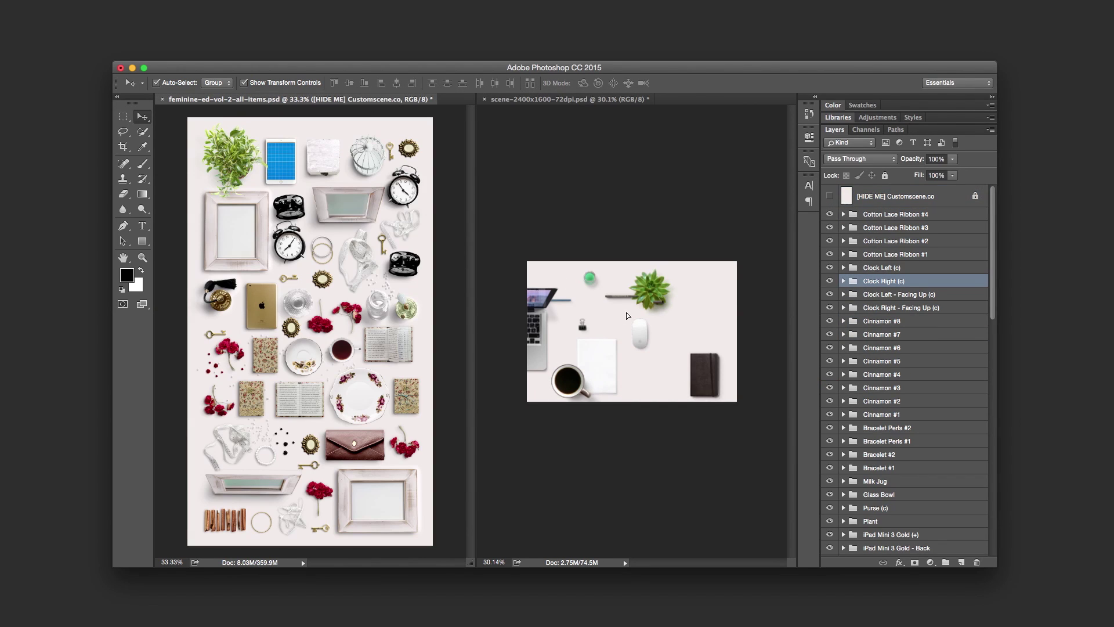
drag(626, 312, 625, 313)
key(super+w)
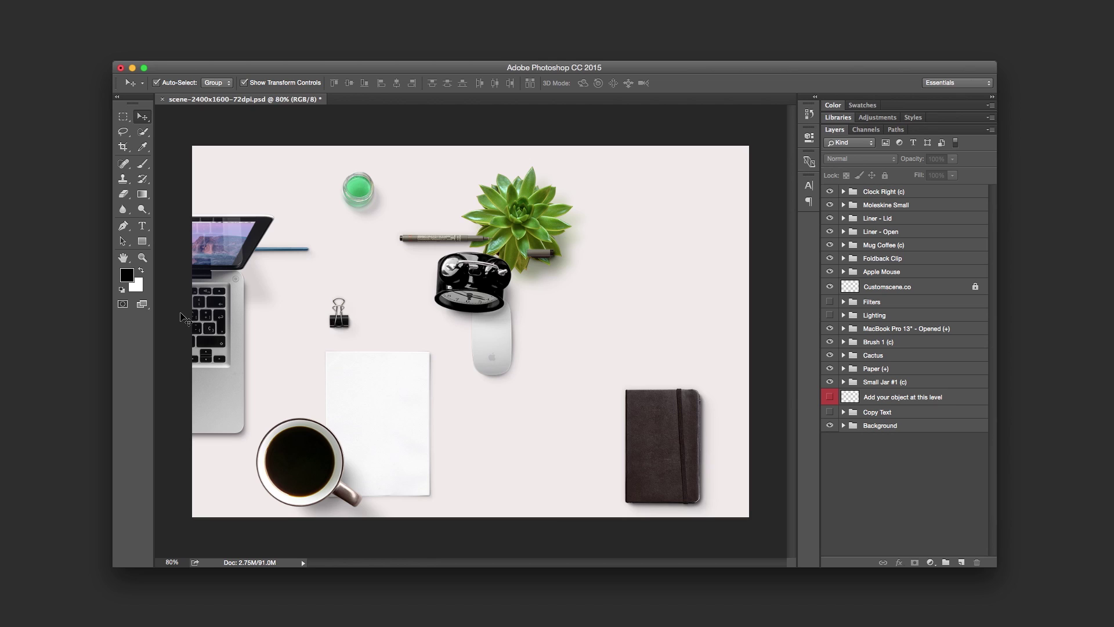
Rotate the MacBook, then rotate and reposition the paper sheet with Free Transform
click(226, 341)
key(super+t)
drag(314, 448, 328, 395)
key(Return)
click(406, 382)
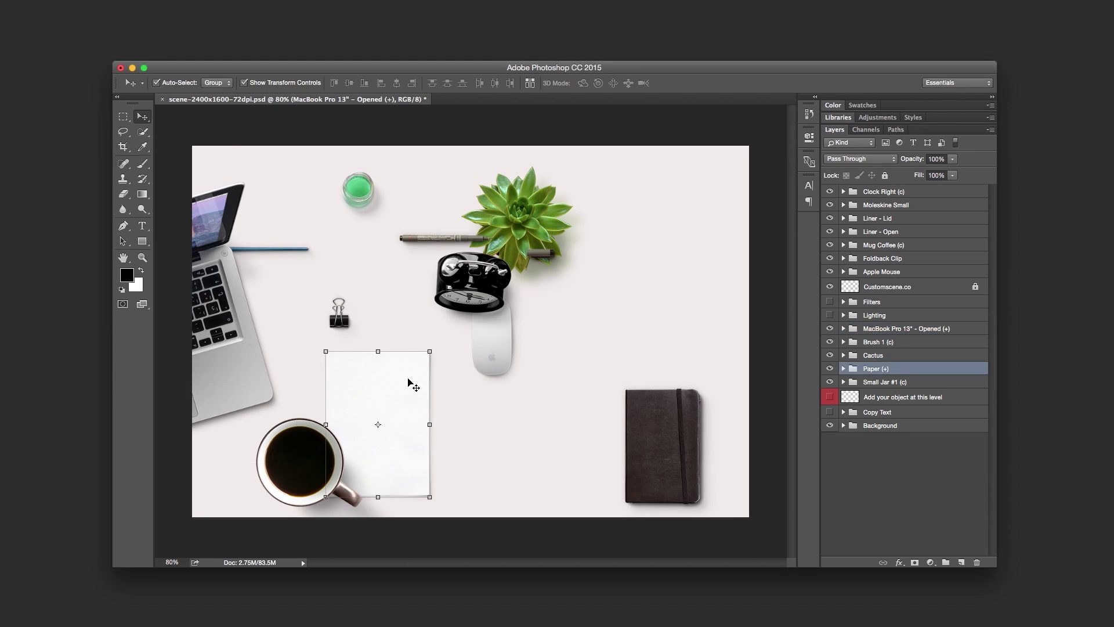
key(super+t)
drag(386, 323, 586, 370)
key(Return)
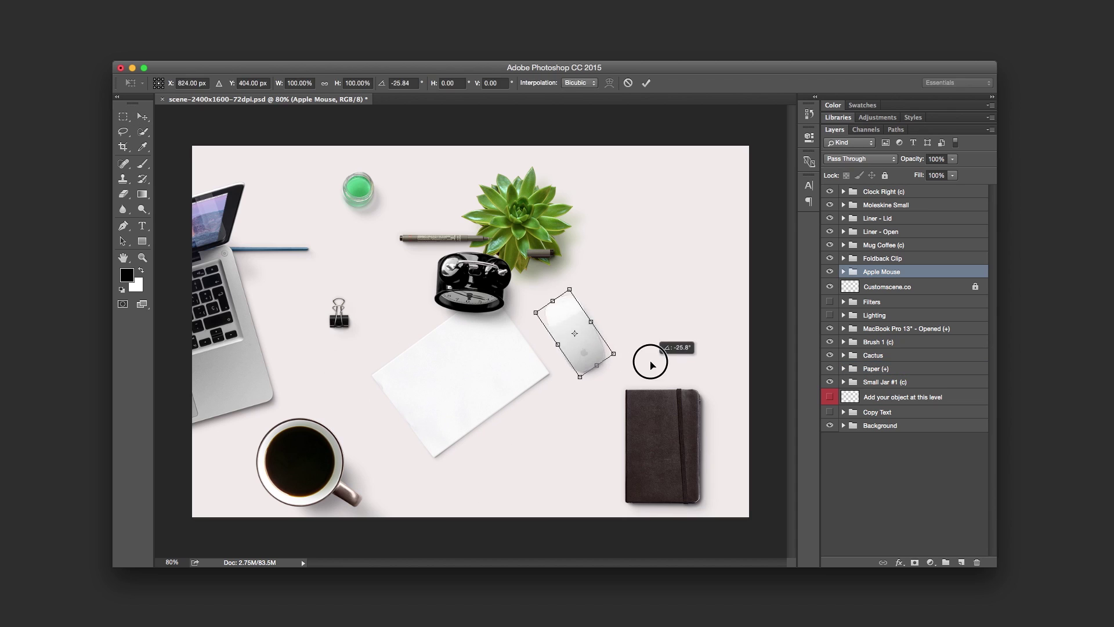
Reposition the mouse, cactus, alarm clock, liner pen and laptop, and move the mug below the paper
click(472, 278)
drag(519, 221, 675, 246)
drag(473, 278, 557, 220)
drag(441, 238, 383, 267)
drag(267, 325, 304, 306)
drag(662, 446, 719, 336)
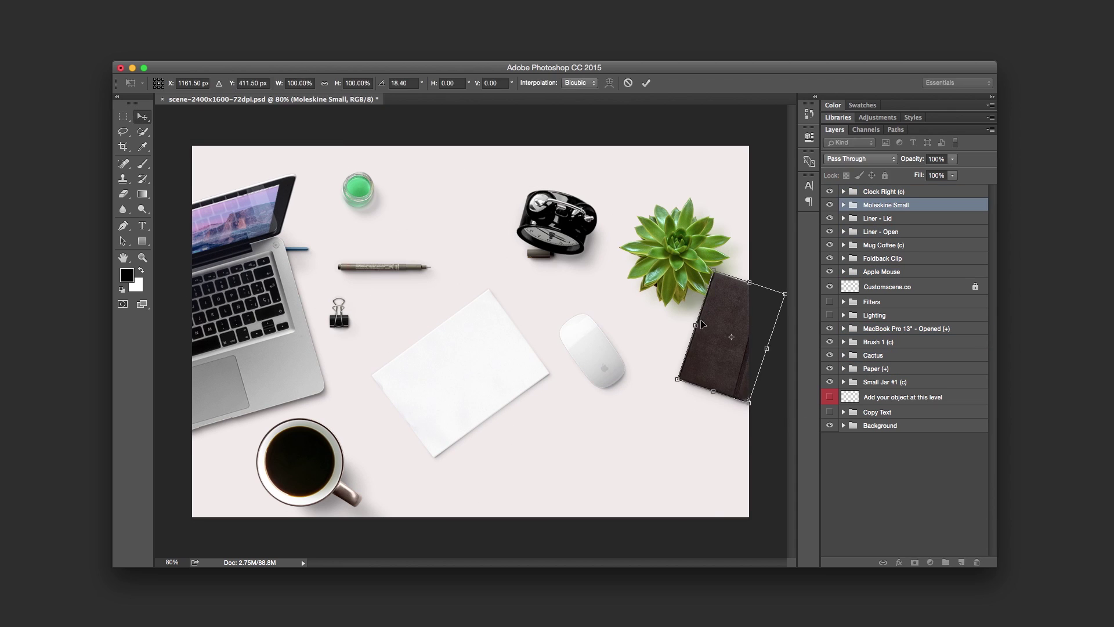
click(300, 460)
drag(299, 460, 557, 433)
Angle the paintbrush beneath the paper, then straighten the paper and move it up
key(super+t)
mouse_move(283, 248)
mouse_down()
mouse_move(430, 353)
mouse_move(487, 333)
mouse_up()
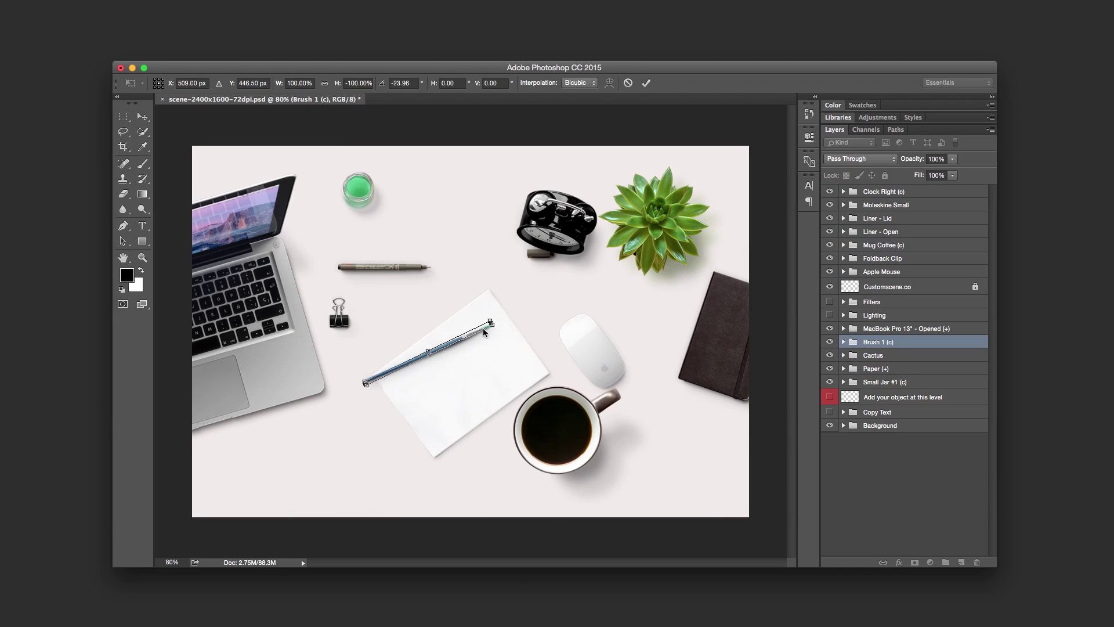
drag(429, 354, 371, 406)
key(Return)
click(464, 324)
key(super+t)
mouse_move(597, 360)
mouse_down()
mouse_move(504, 328)
mouse_move(497, 336)
mouse_up()
key(Return)
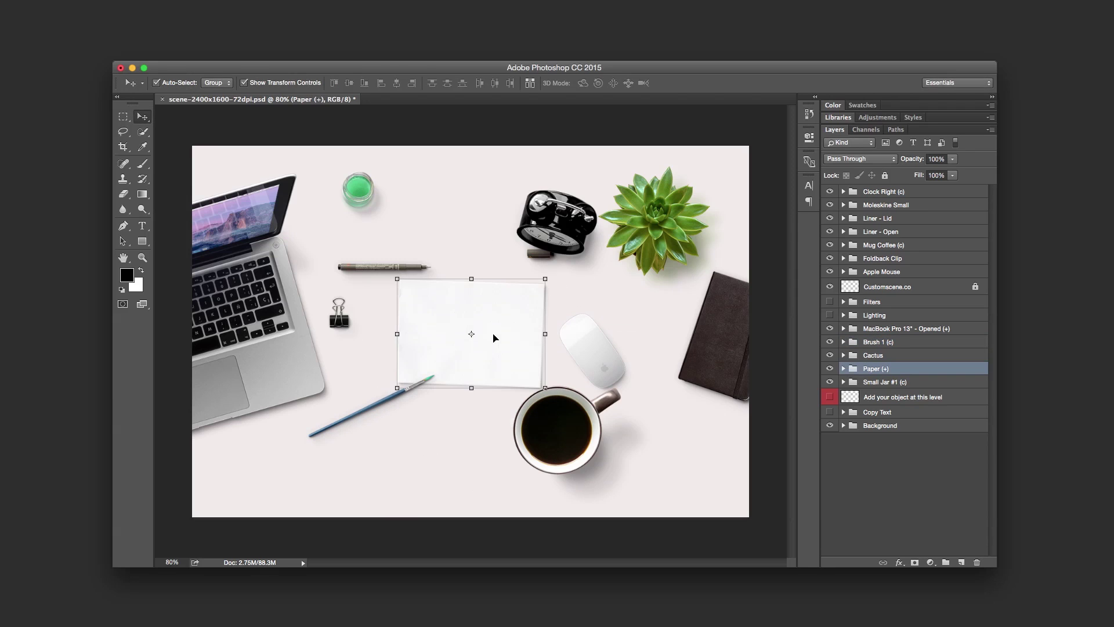
Rotate the liner pen and group it with the foldback clip and green jar
click(442, 249)
key(super+t)
drag(443, 249, 423, 273)
key(Return)
click(532, 286)
drag(339, 313, 542, 279)
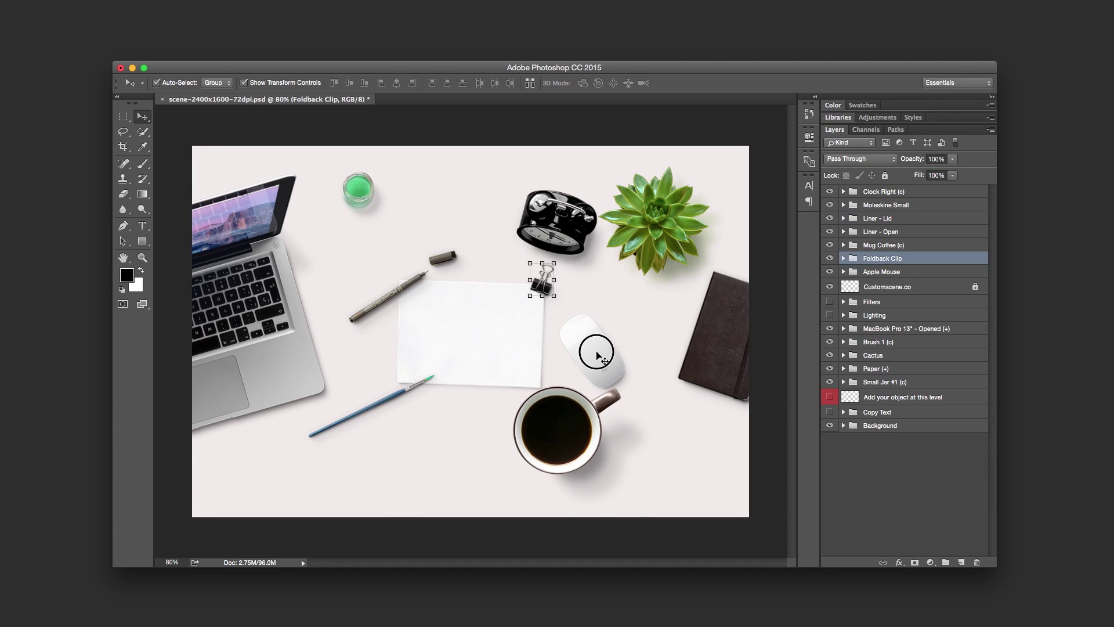
drag(592, 345, 618, 336)
Fine-tune the mouse, mug, laptop, notebook and alarm clock positions, then deselect everything
drag(358, 190, 507, 270)
drag(557, 429, 559, 419)
drag(255, 325, 287, 319)
click(700, 338)
drag(700, 338, 679, 338)
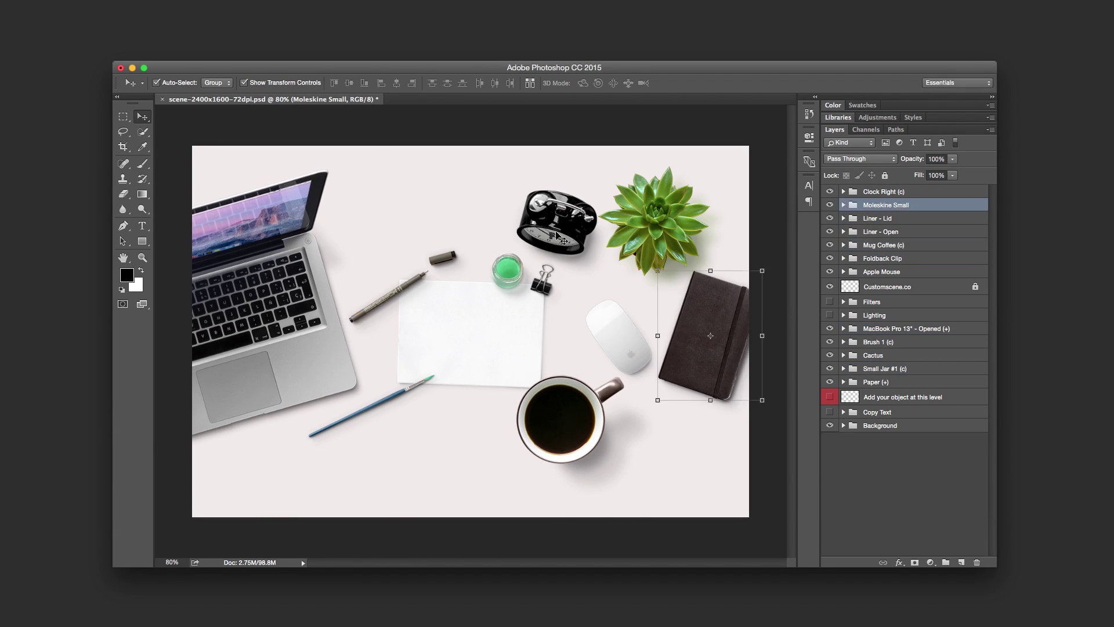
drag(557, 220, 525, 203)
click(574, 243)
click(767, 494)
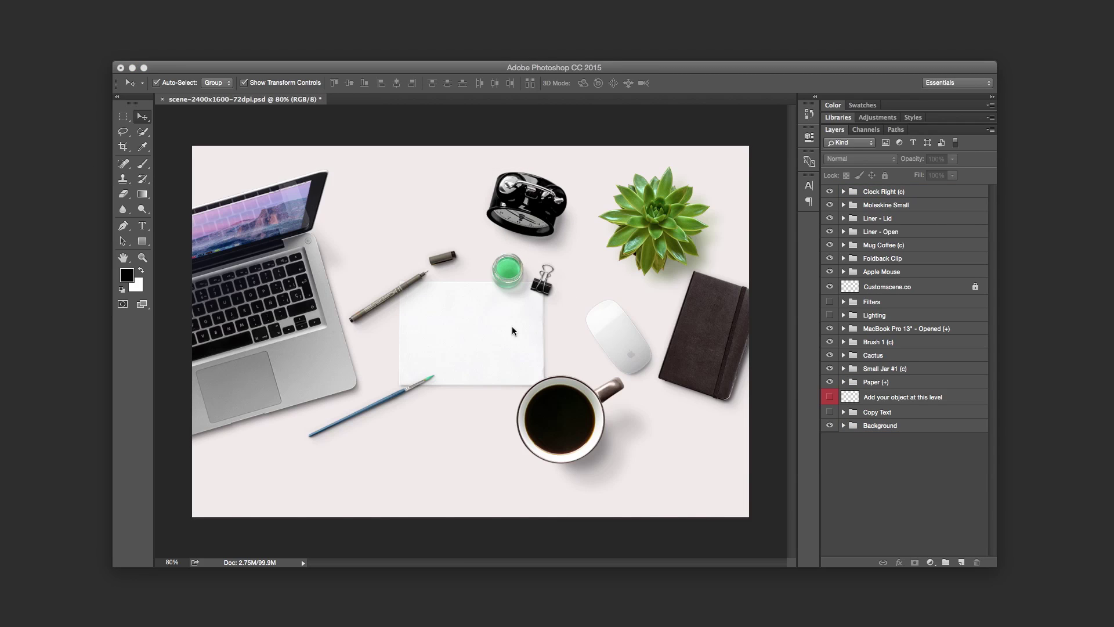
Open the EDIT ME smart object inside the paper's Paper (+) group
click(443, 305)
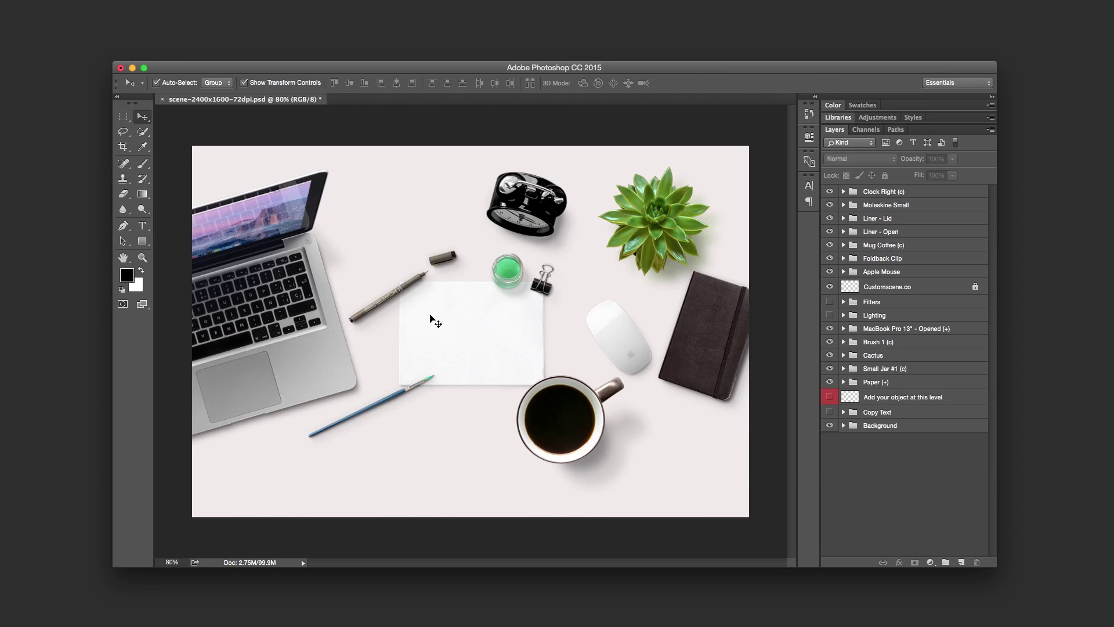
click(440, 304)
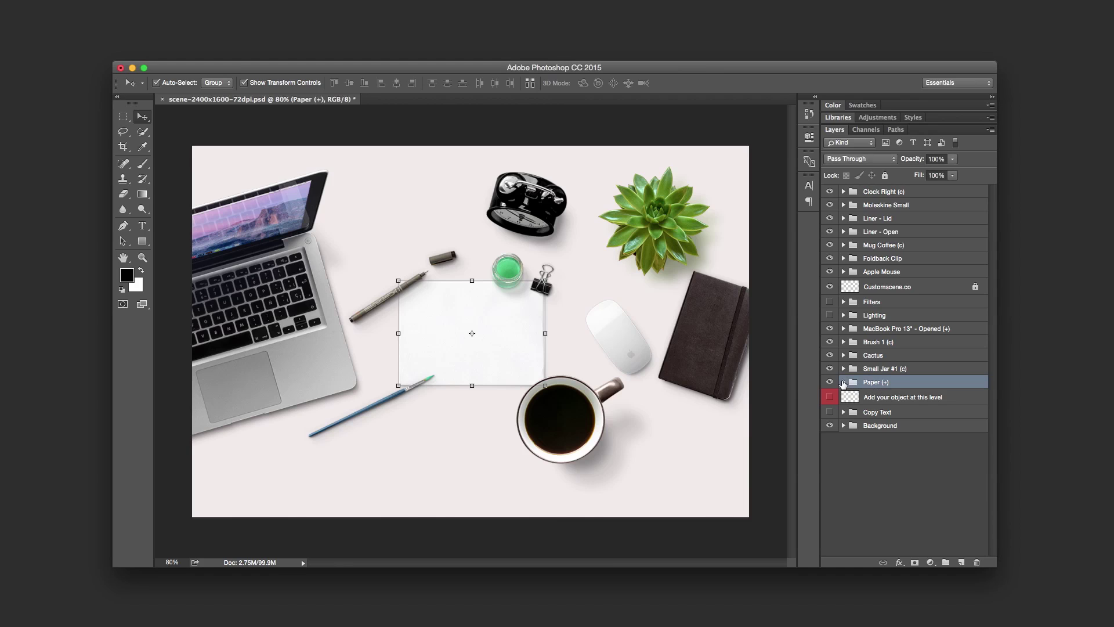
click(843, 382)
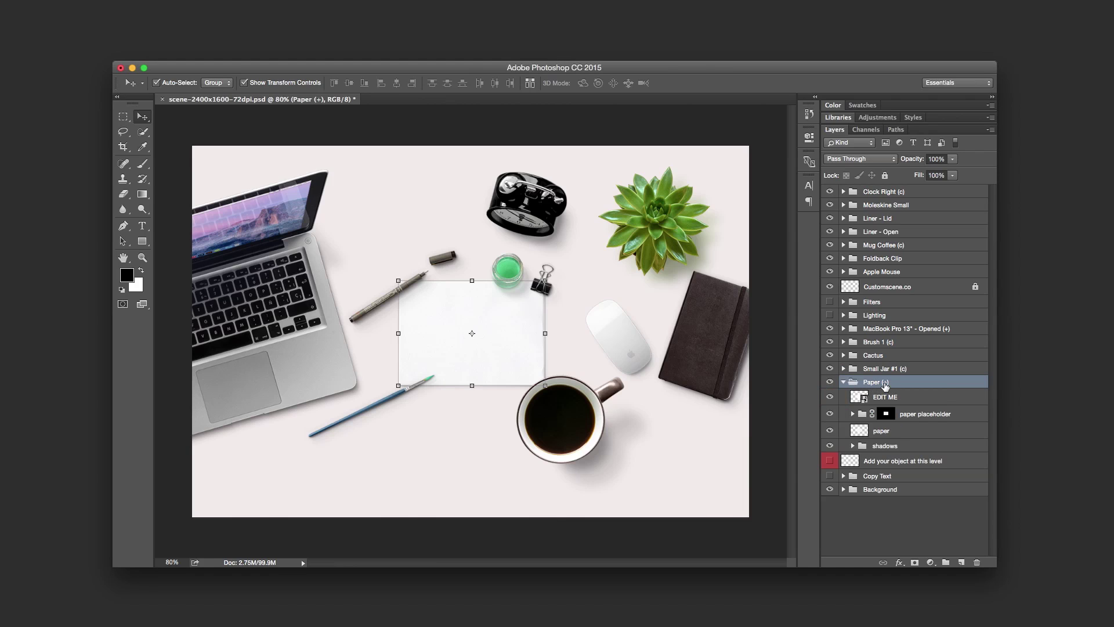
click(884, 396)
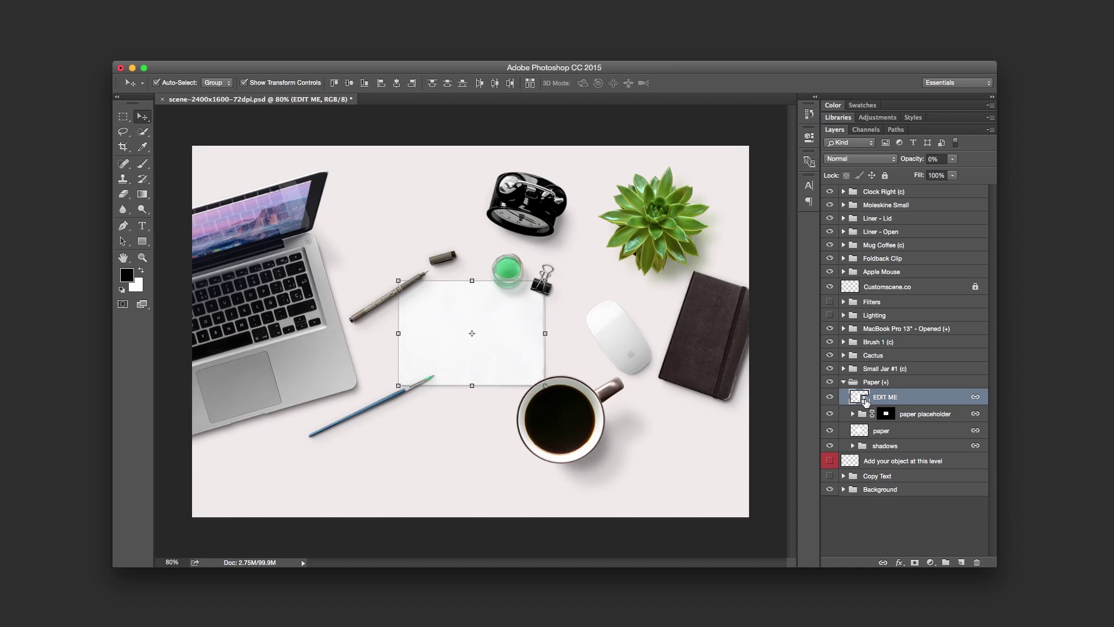
double_click(866, 399)
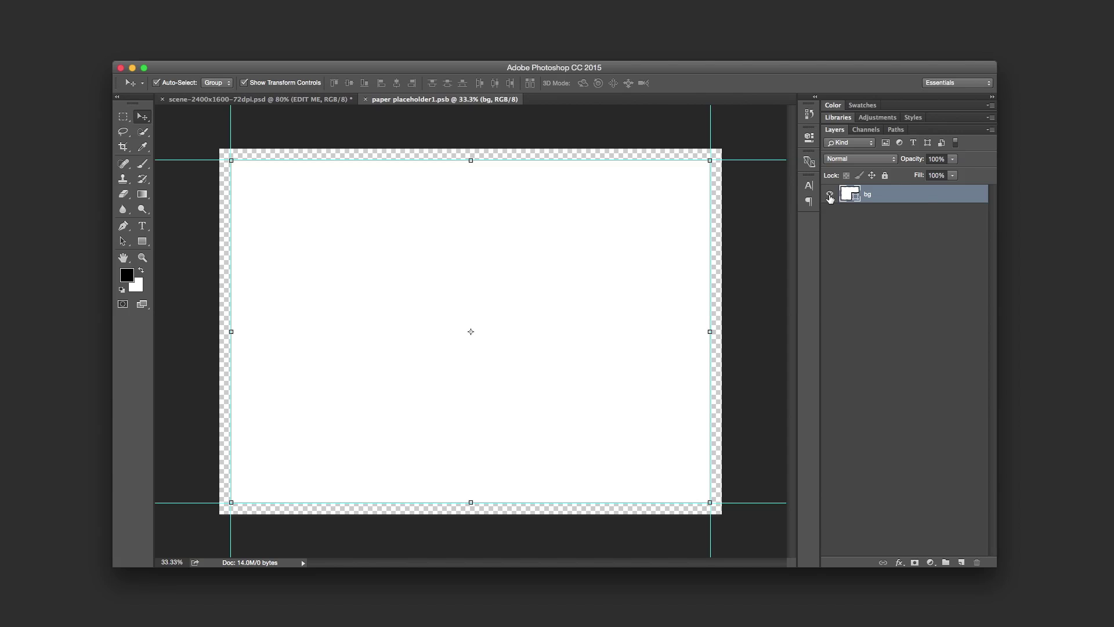
Hide the bg layer and add a 'Create your own' text line, moved up and right
click(830, 197)
key(t)
click(368, 292)
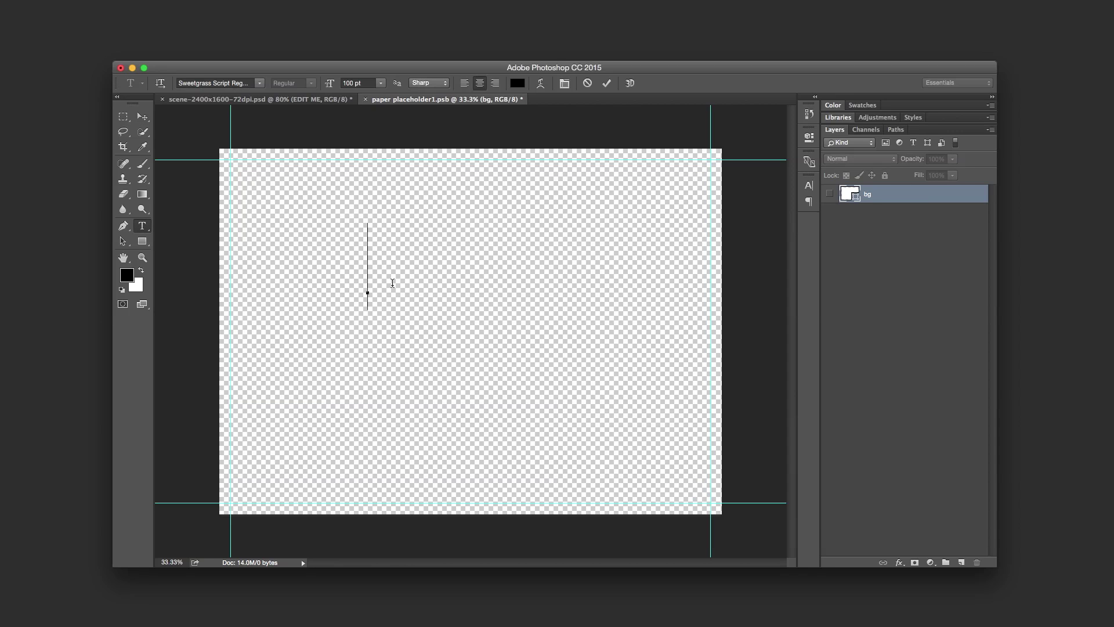
text(S)
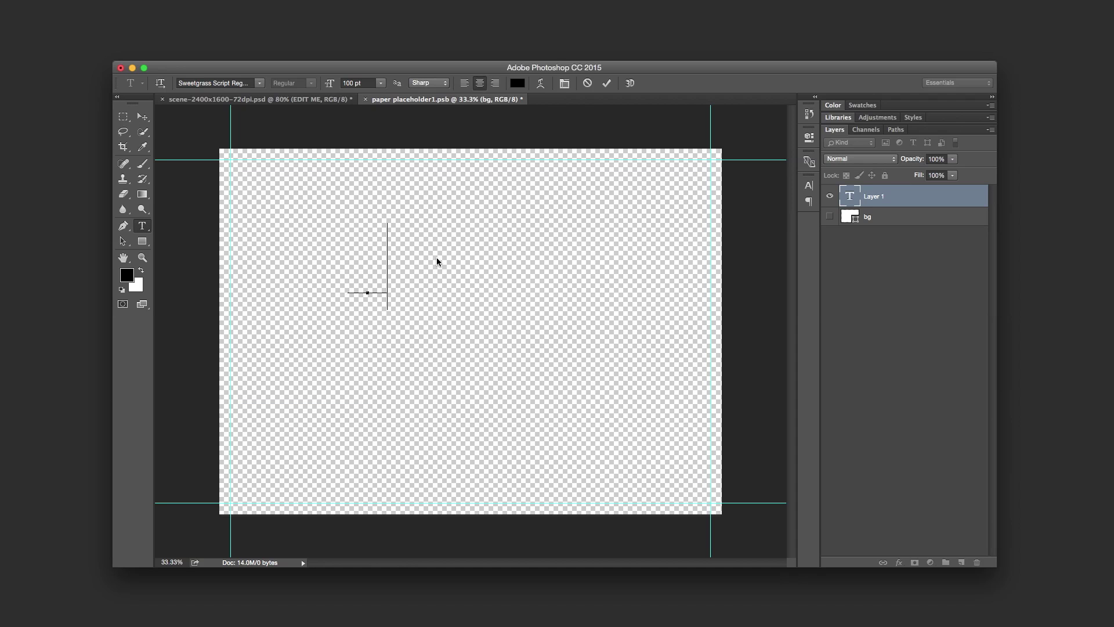
key(BackSpace)
text(Create)
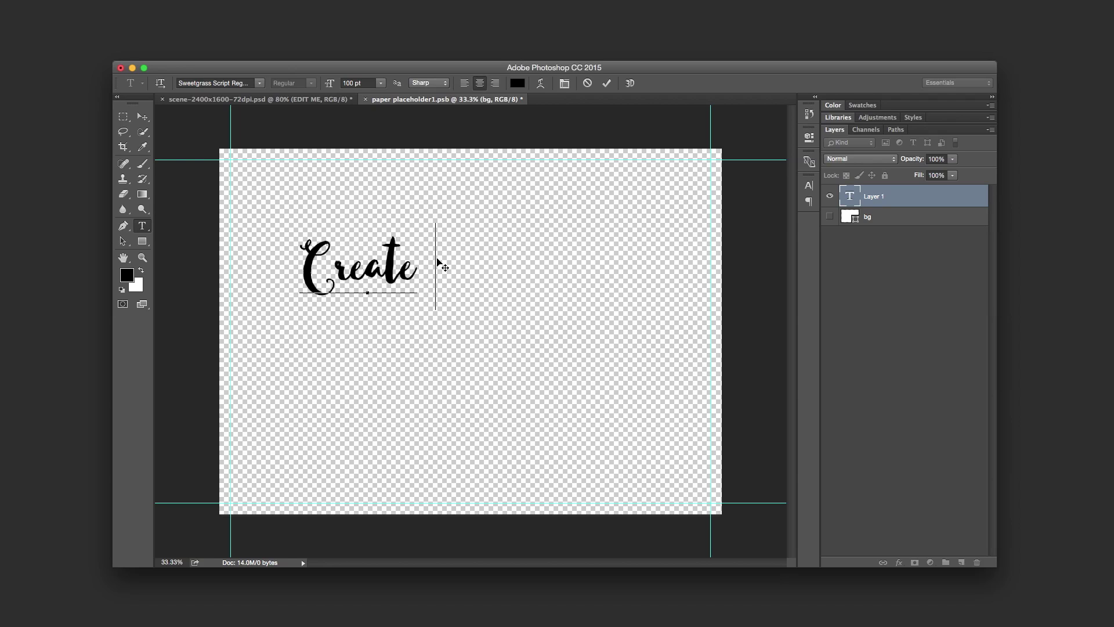
text( your own)
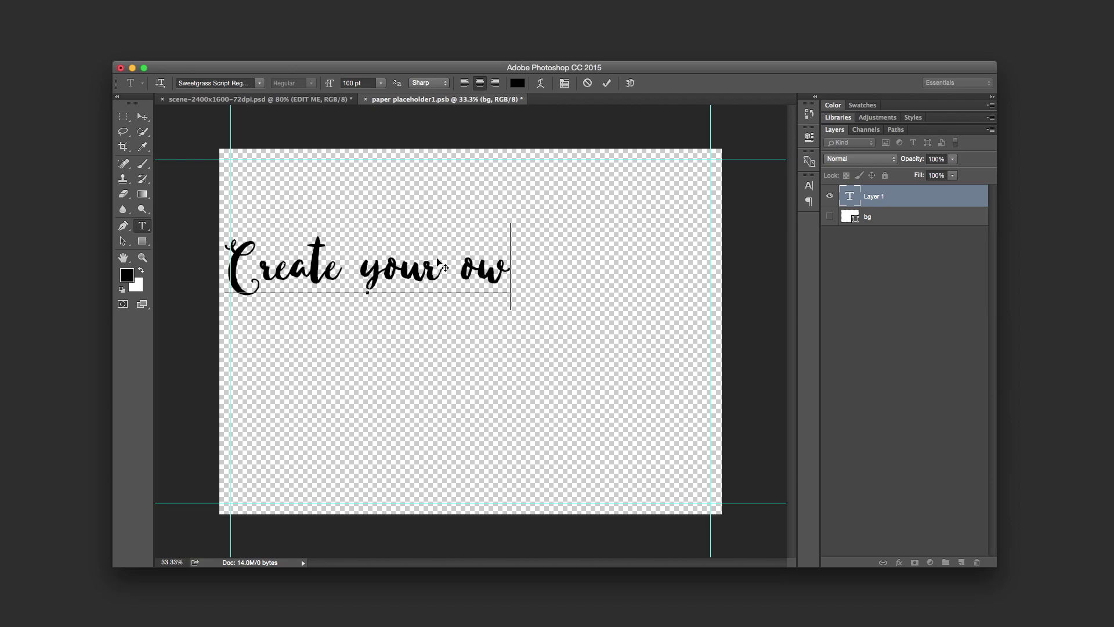
click(143, 117)
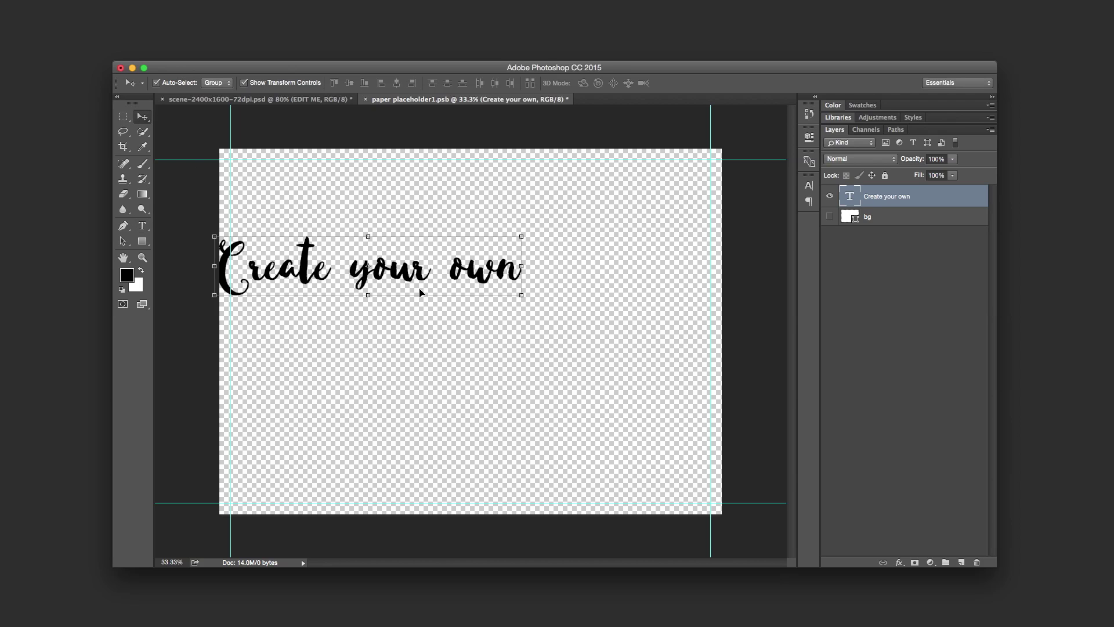
drag(417, 288, 513, 357)
Duplicate the line as 'Custom Scene' and enlarge it with Free Transform
key(t)
key(super+a)
text(C)
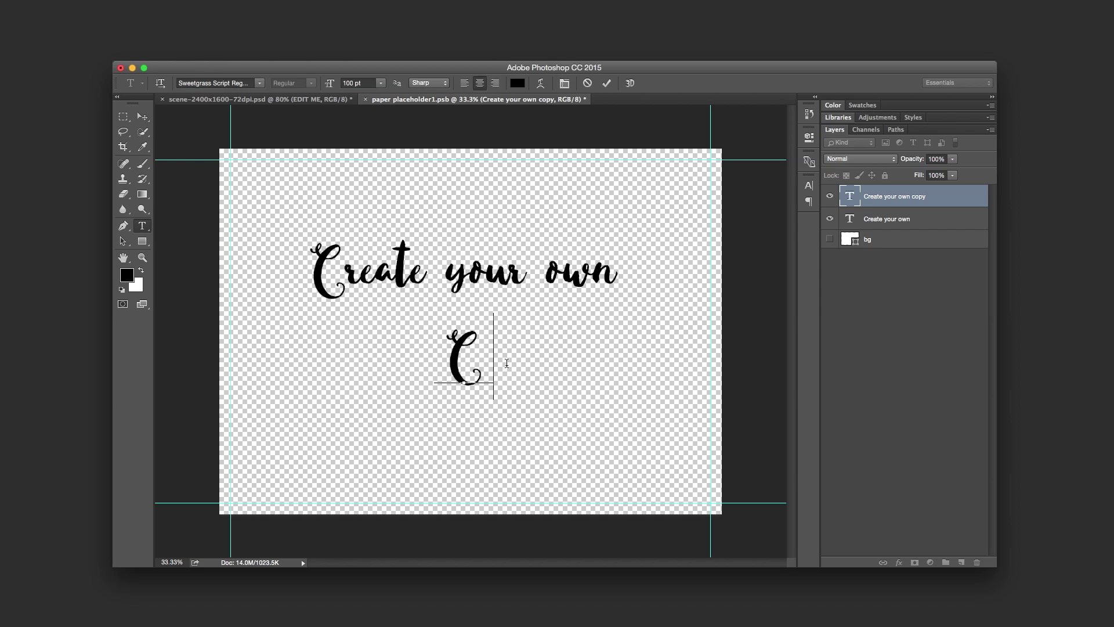
text(ustom Scene)
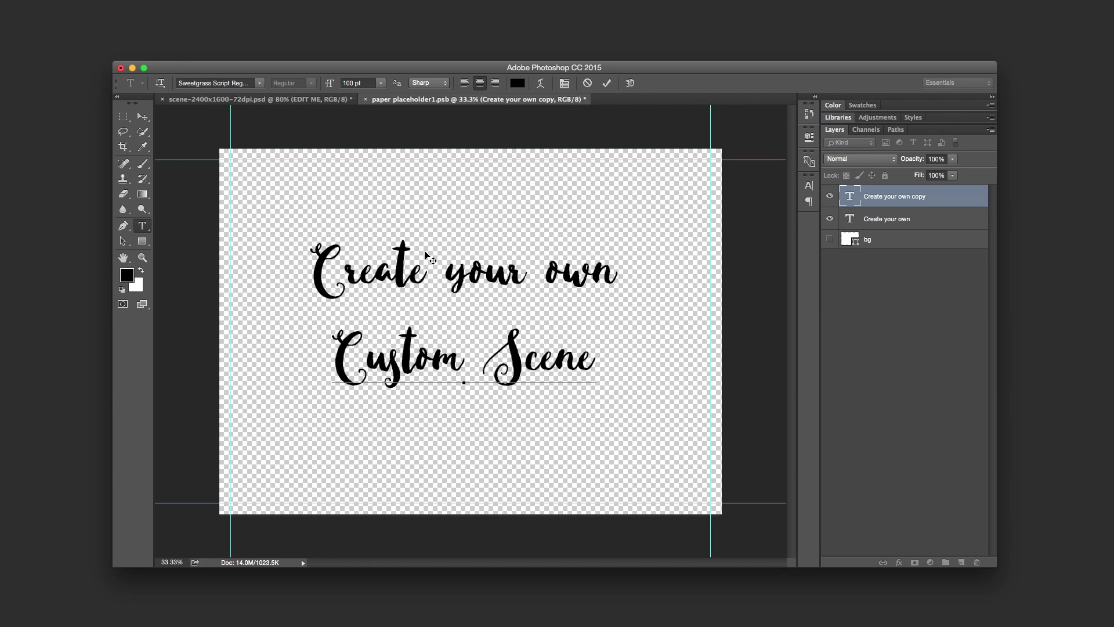
click(149, 116)
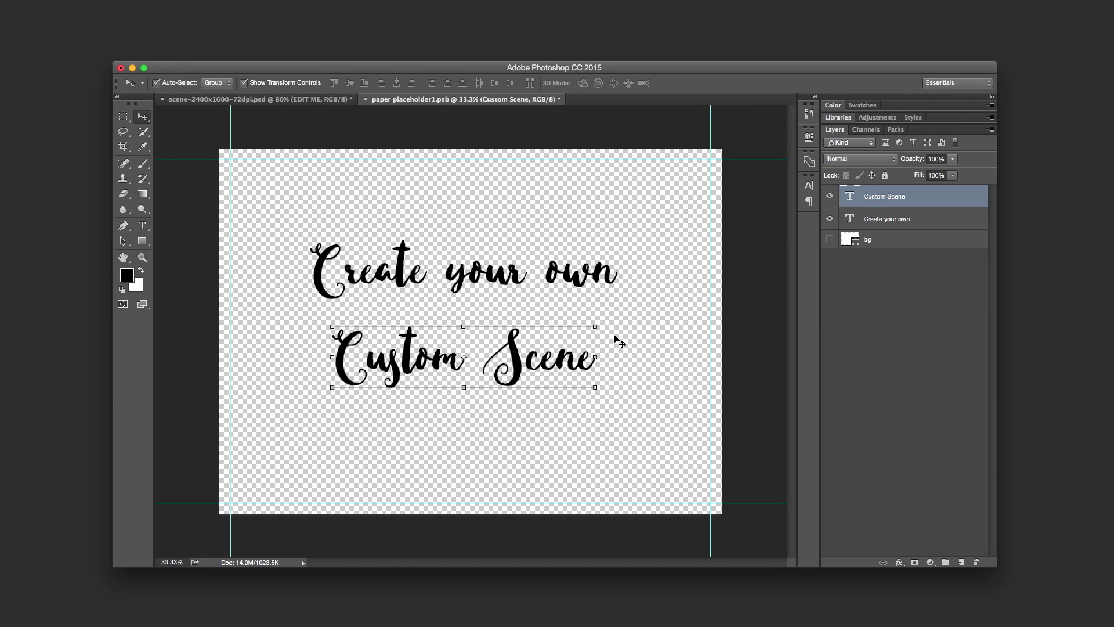
key(super+t)
drag(594, 317, 684, 275)
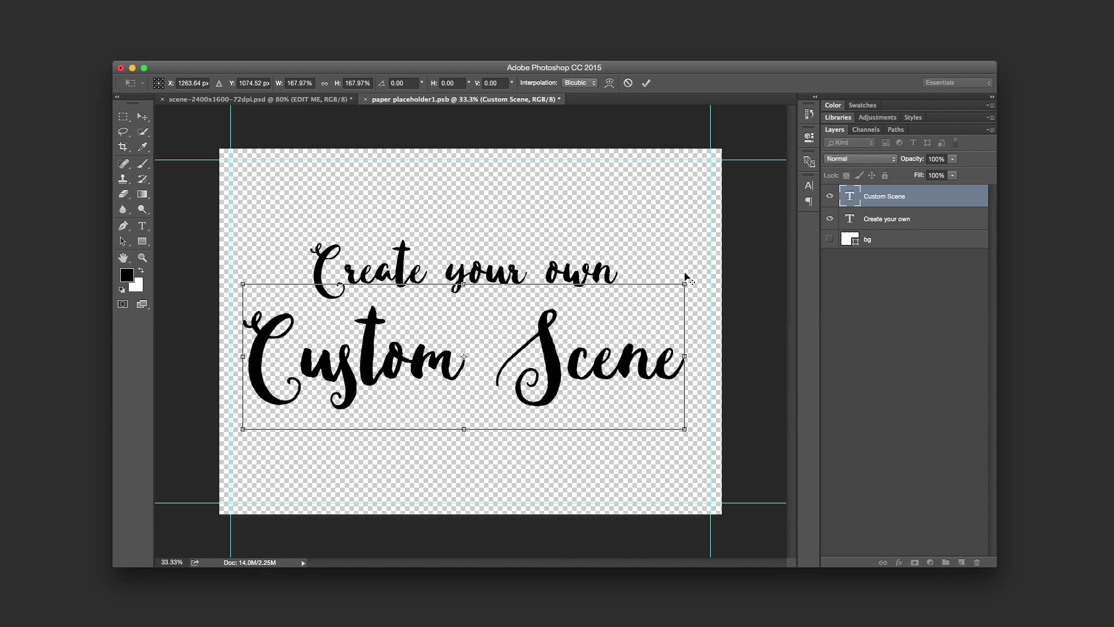
key(Return)
Change the first line to lowercase 'create your own'
key(t)
drag(312, 272, 333, 272)
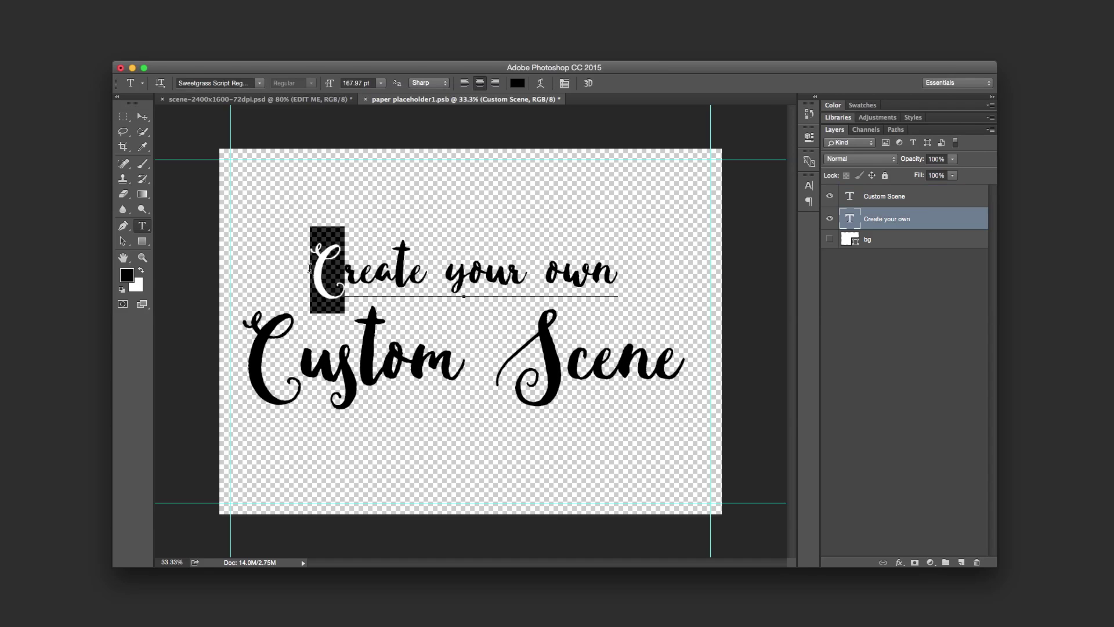
key(BackSpace)
text(c)
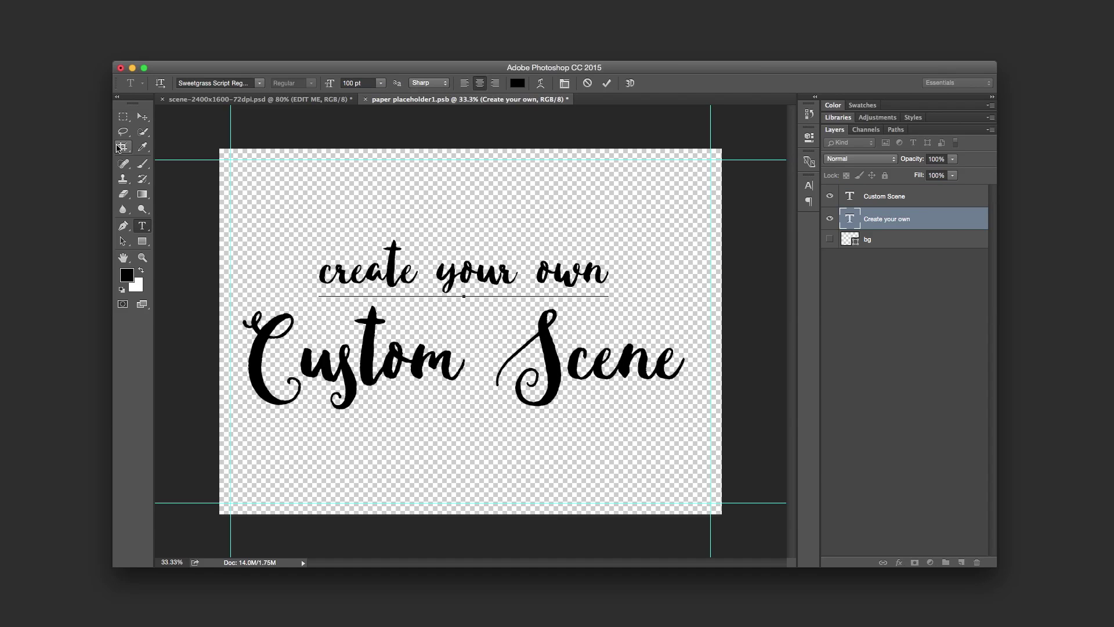
key(super+Return)
Centre both text lines horizontally on the canvas and close the paper placeholder
key(v)
shift+click(893, 196)
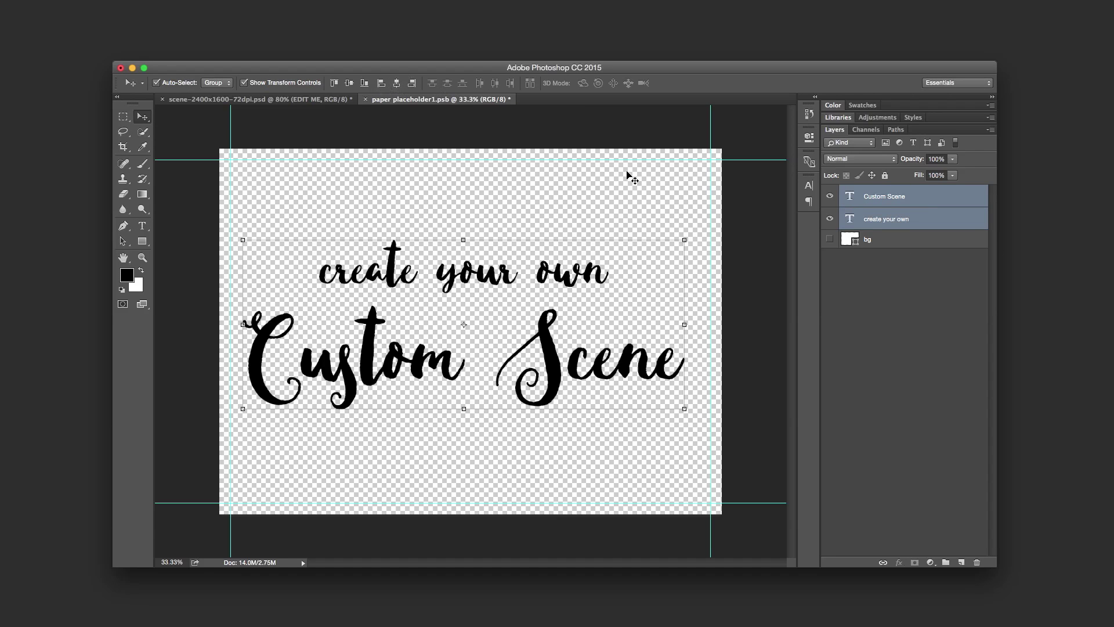
shift+click(874, 239)
click(398, 83)
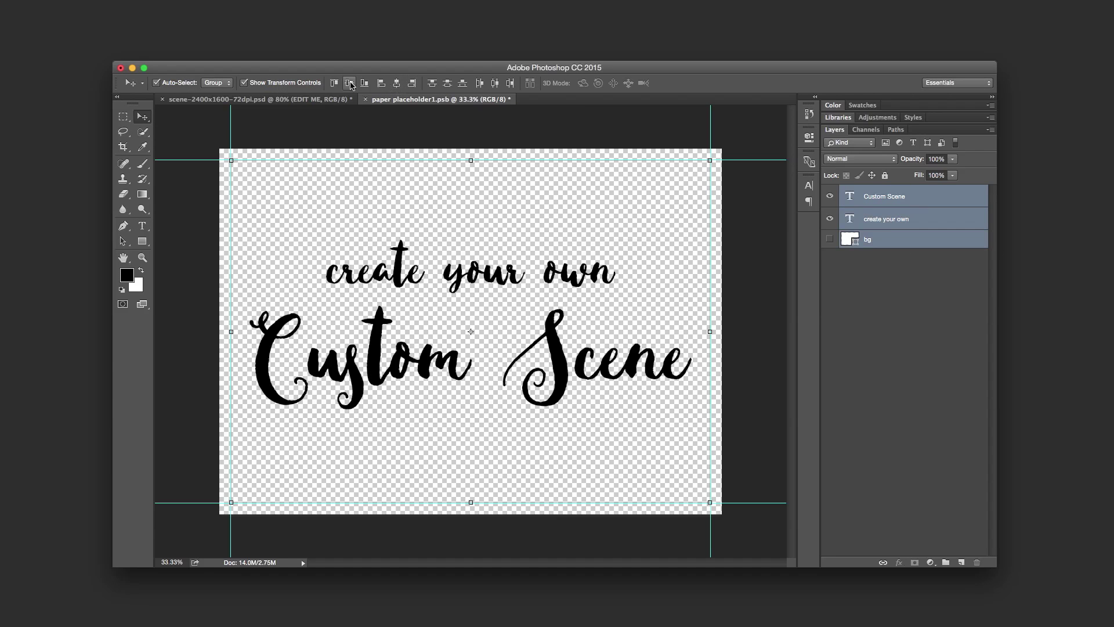
click(900, 270)
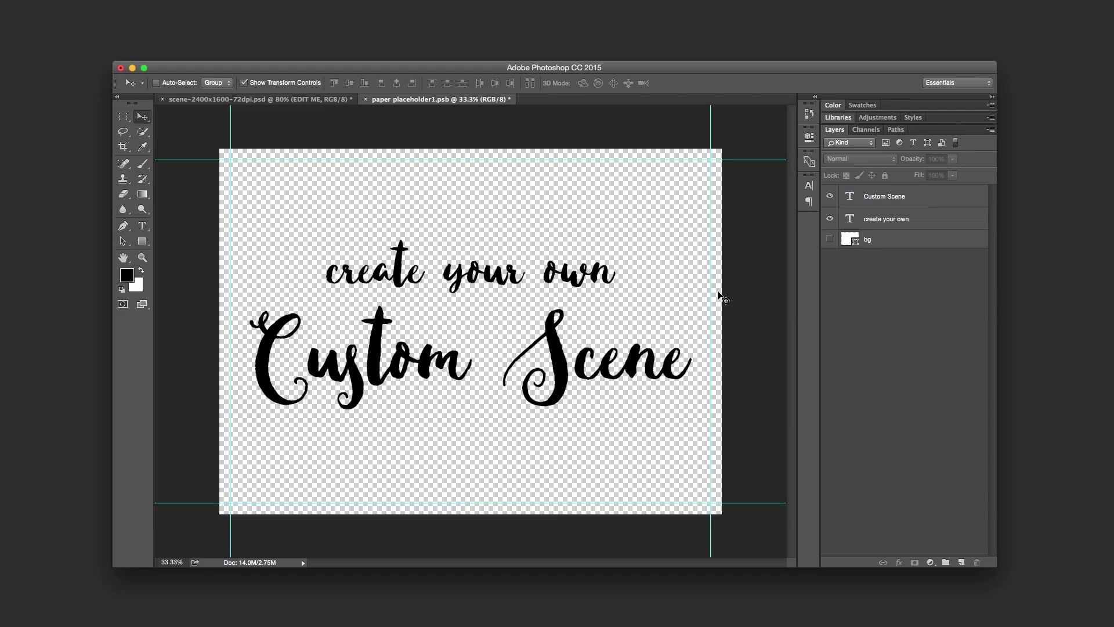
key(super+w)
Save and close the placeholder, then collapse the Paper group in the scene's layers
click(651, 166)
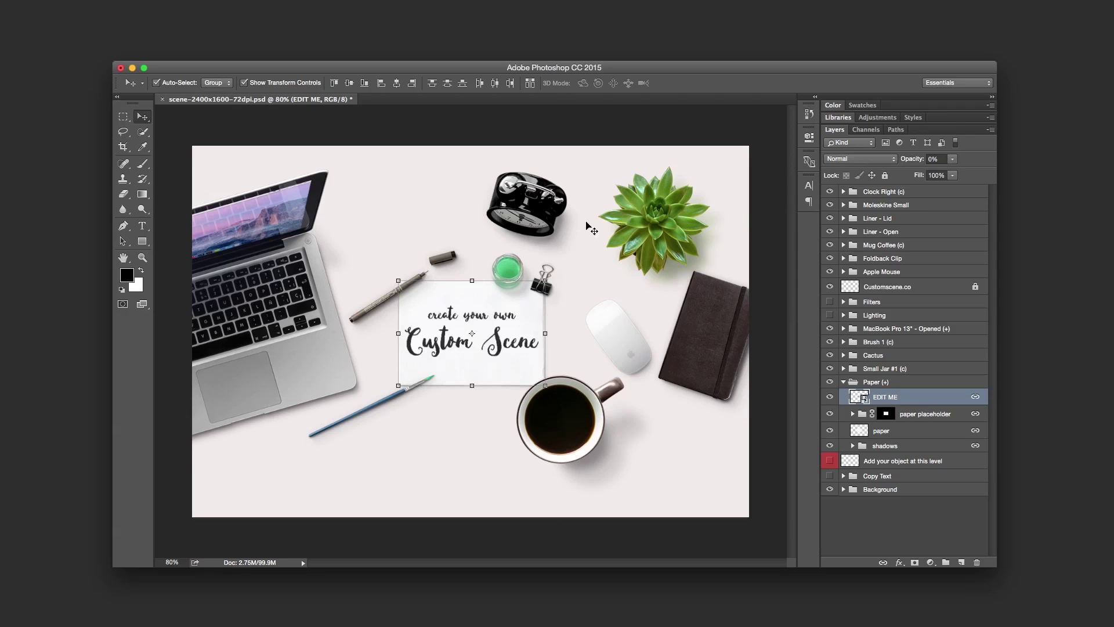
click(770, 379)
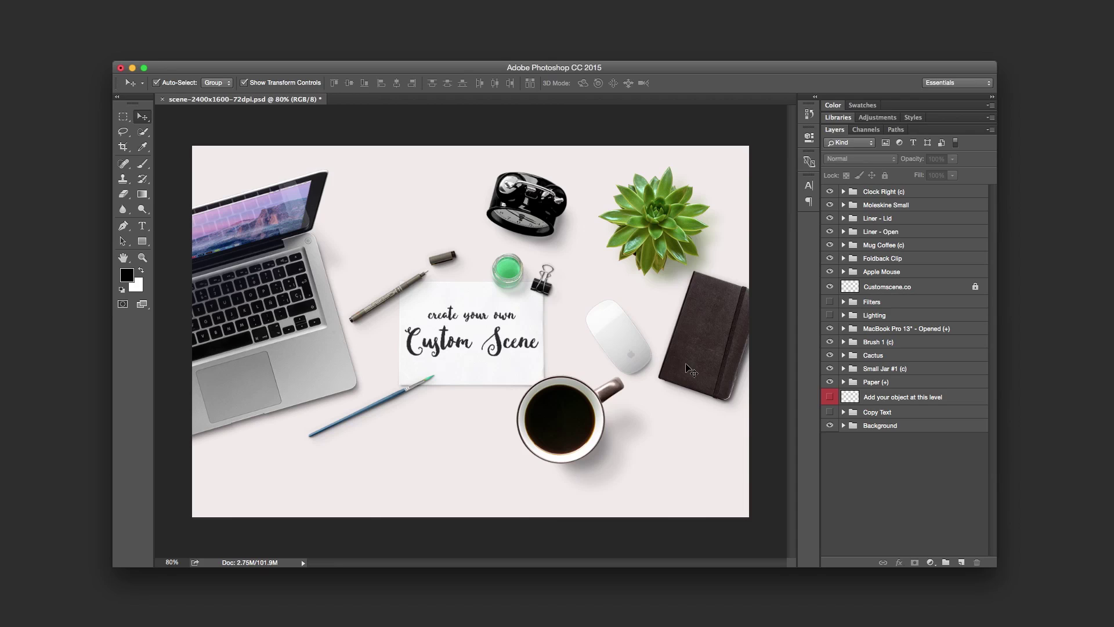
click(844, 369)
Change the Small Jar #1 edit color fill from green to nearly black
click(844, 370)
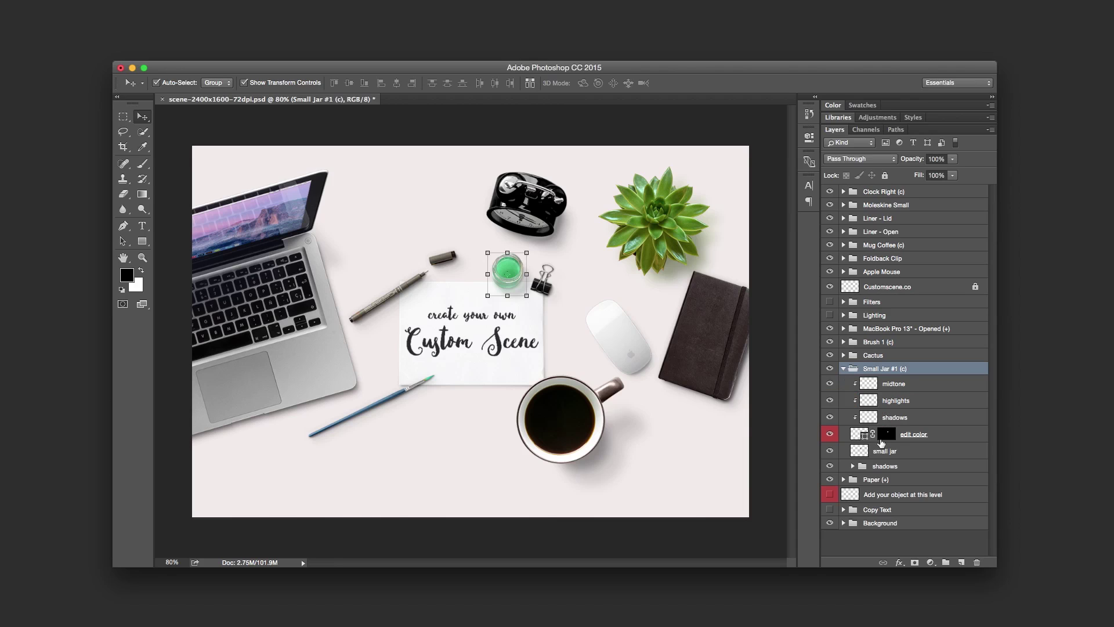
double_click(857, 433)
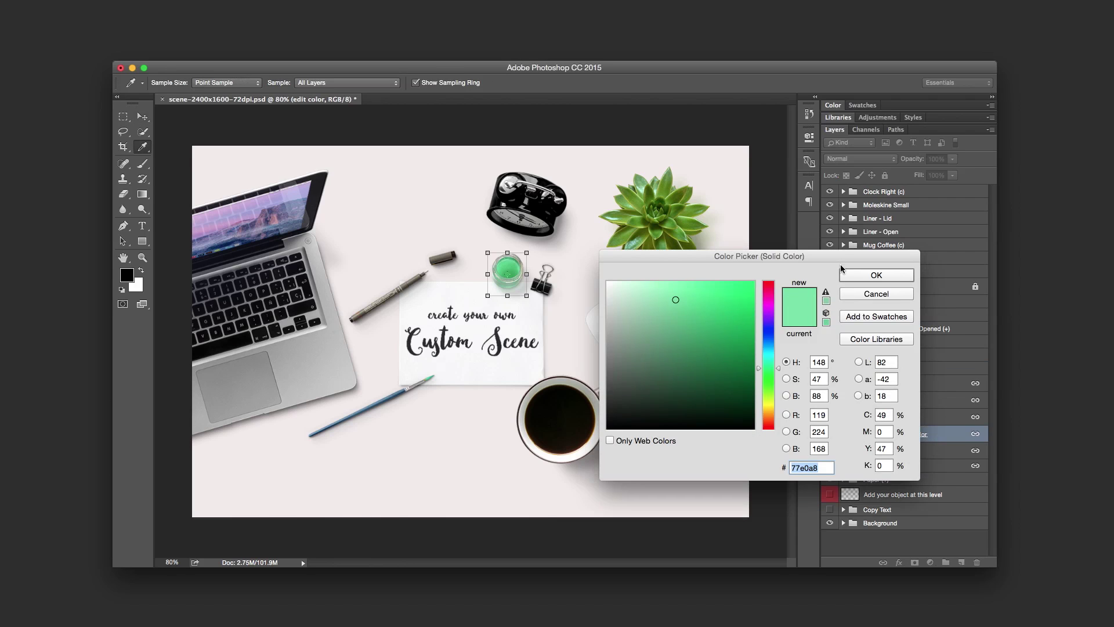
mouse_move(729, 253)
mouse_down()
mouse_move(621, 252)
mouse_move(732, 232)
mouse_up()
drag(655, 372, 643, 378)
click(873, 256)
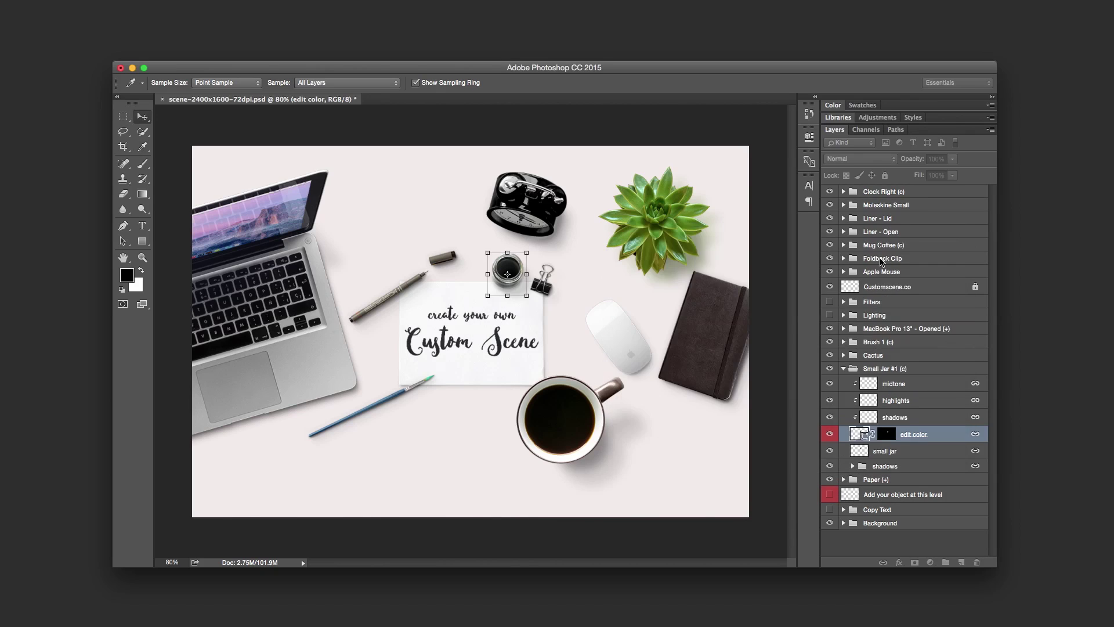
click(844, 368)
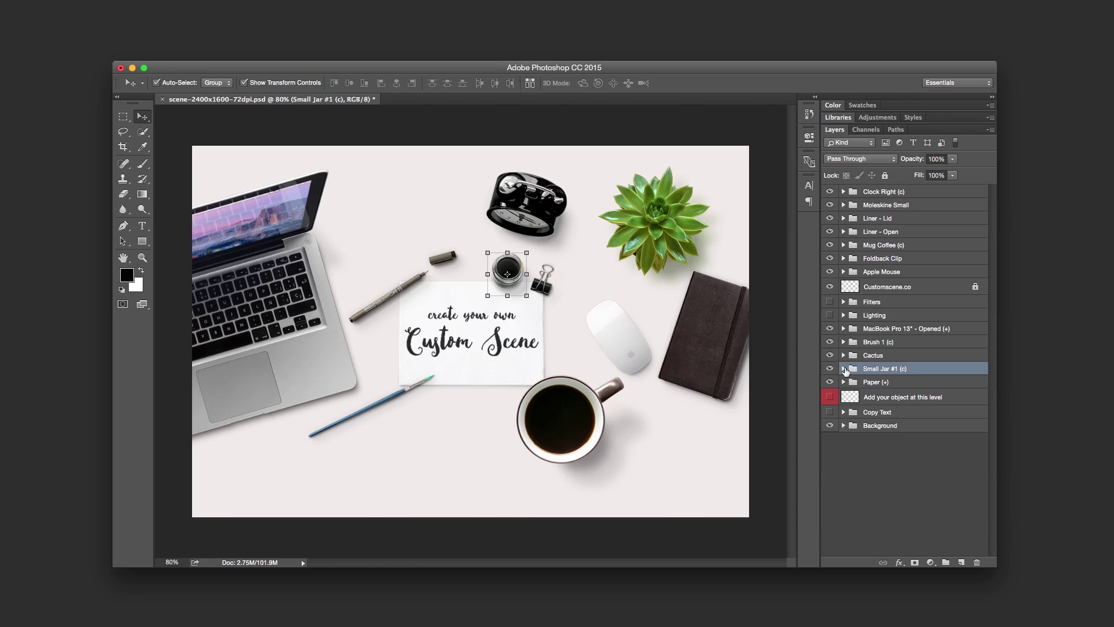
Recolour the paintbrush's teal band to dark grey
click(851, 343)
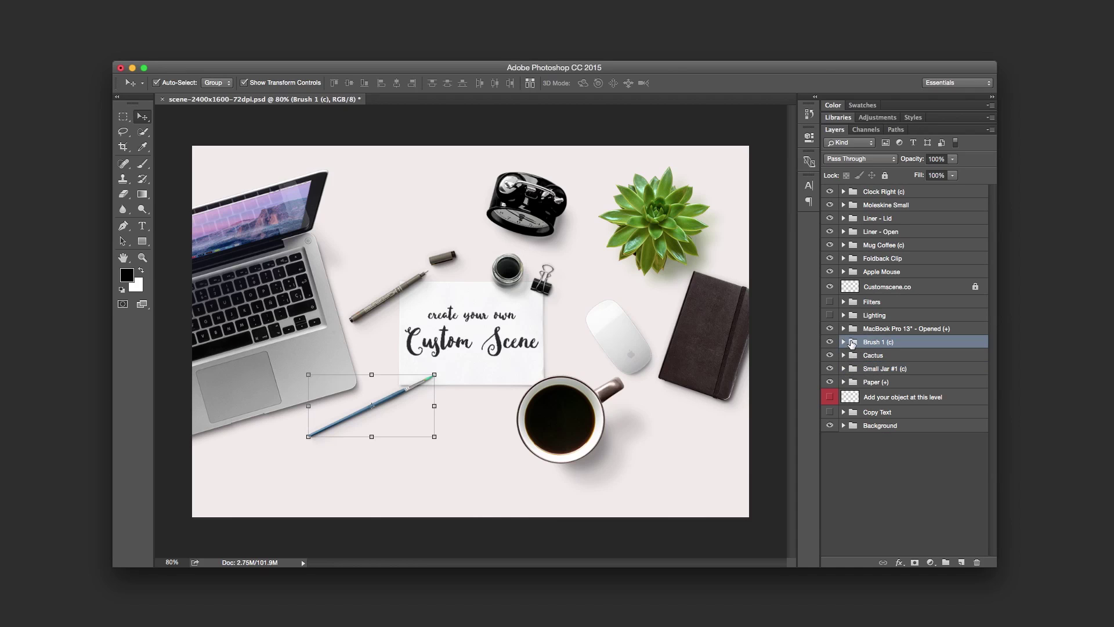
click(844, 342)
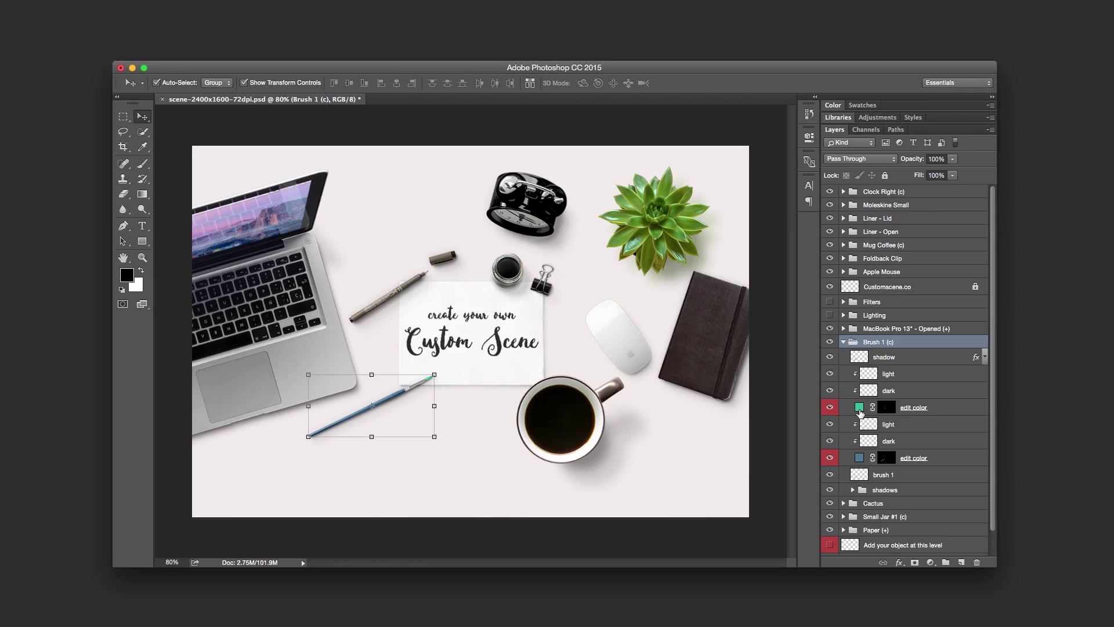
double_click(859, 407)
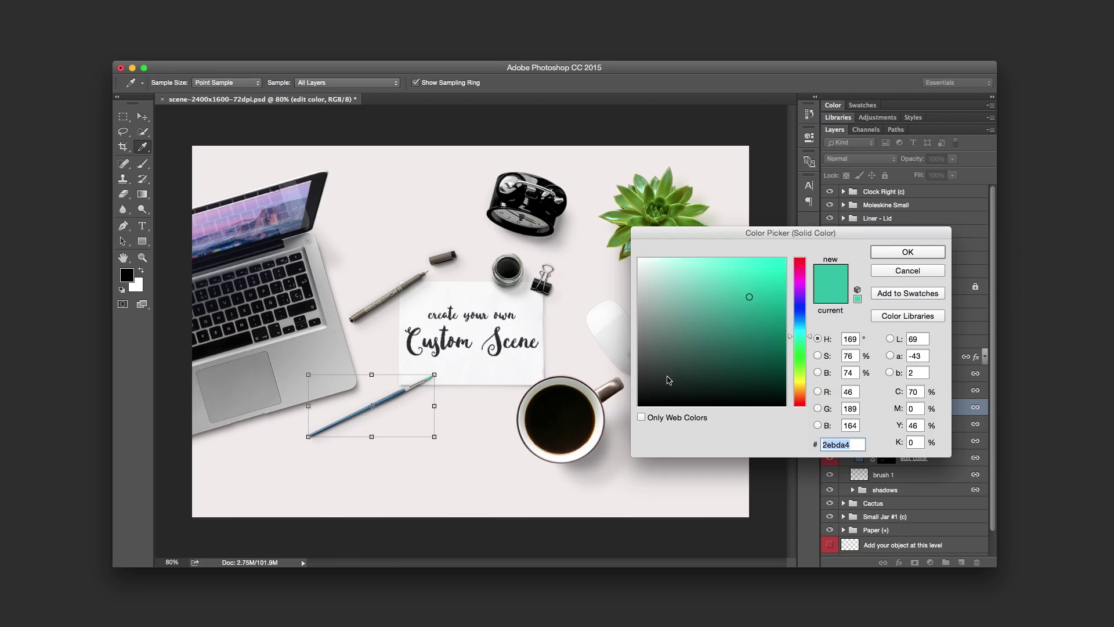
click(647, 373)
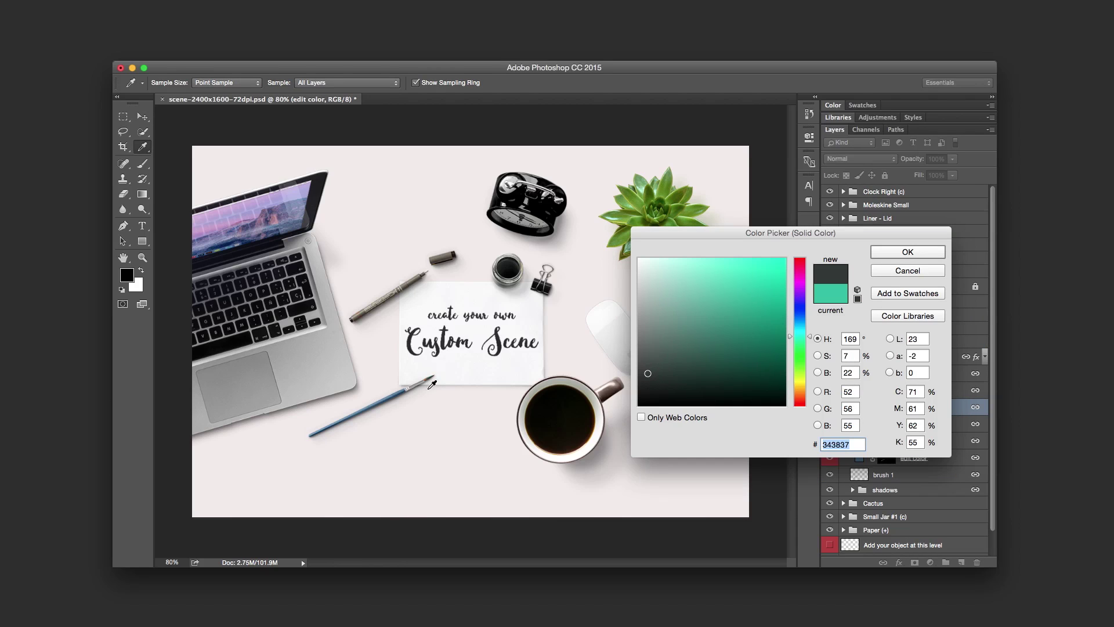
click(897, 252)
Make the paintbrush handle deep brown (784f2a) instead of blue
click(863, 459)
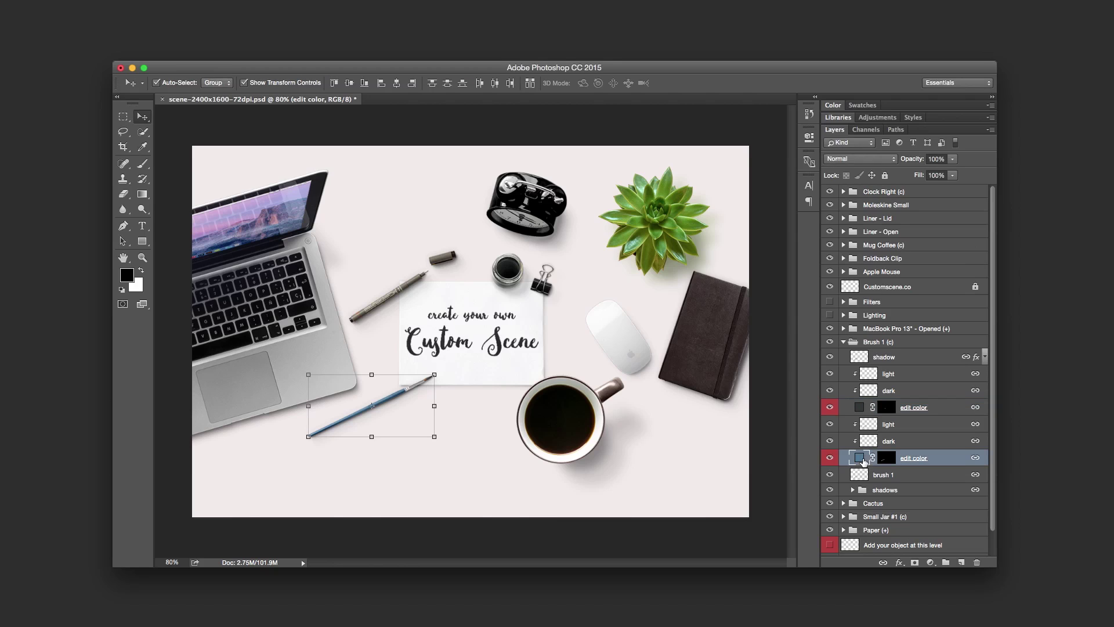
double_click(861, 458)
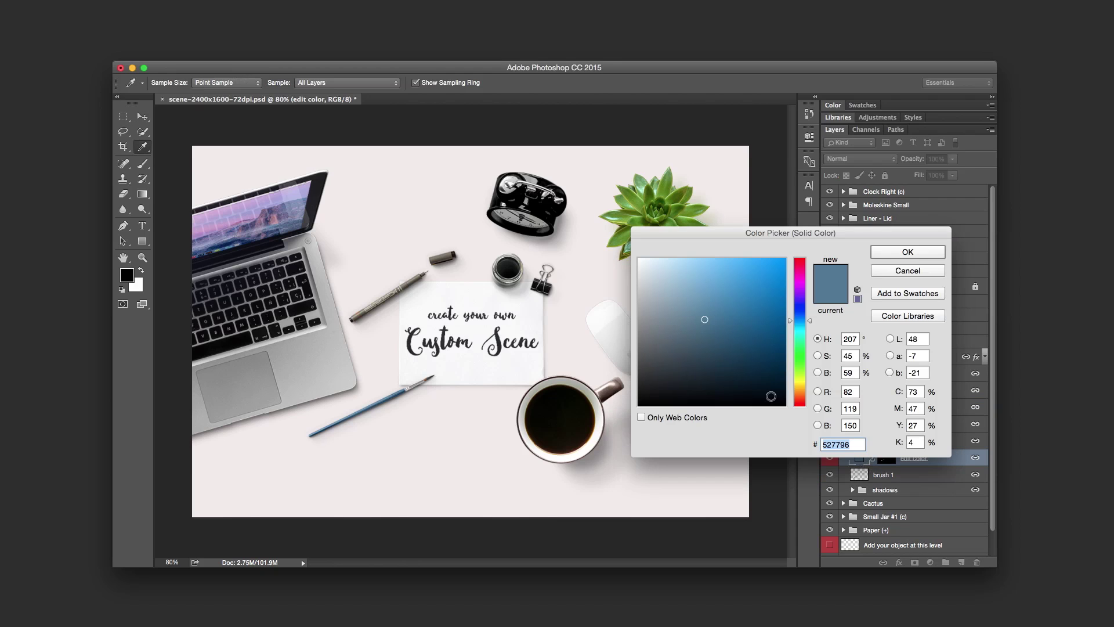
drag(800, 384, 801, 394)
mouse_move(733, 299)
mouse_down()
mouse_move(747, 309)
mouse_move(736, 334)
mouse_up()
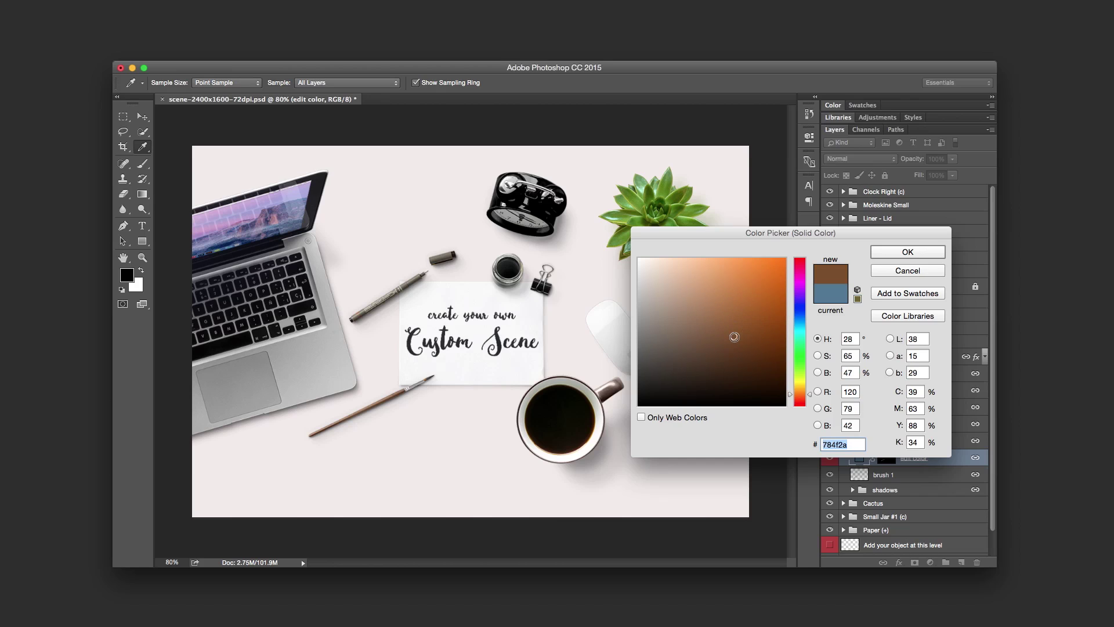
click(888, 253)
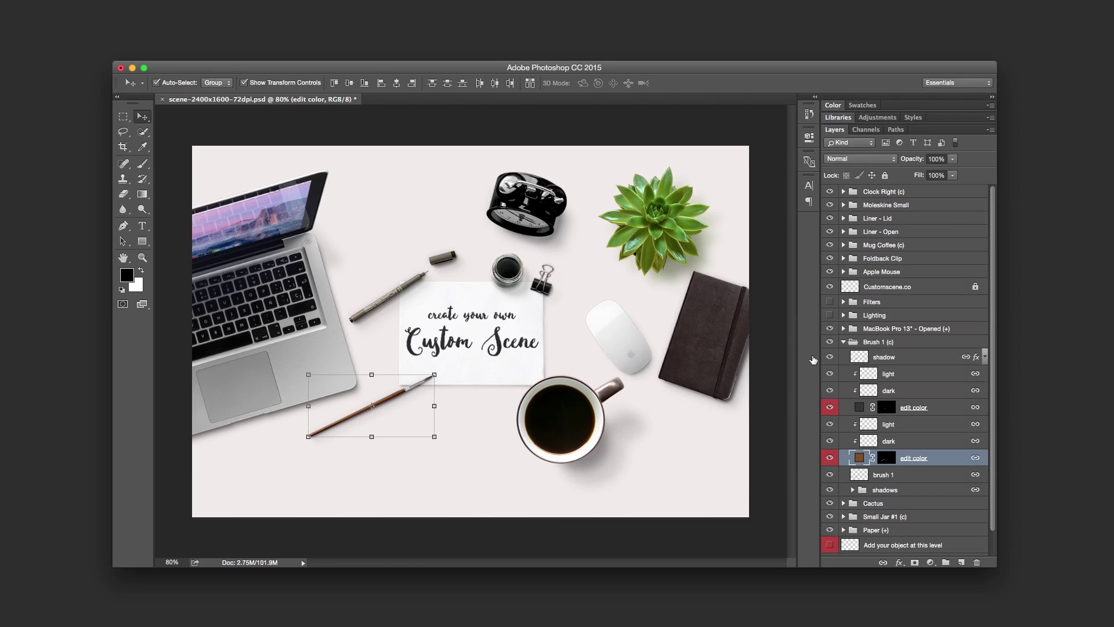
click(843, 341)
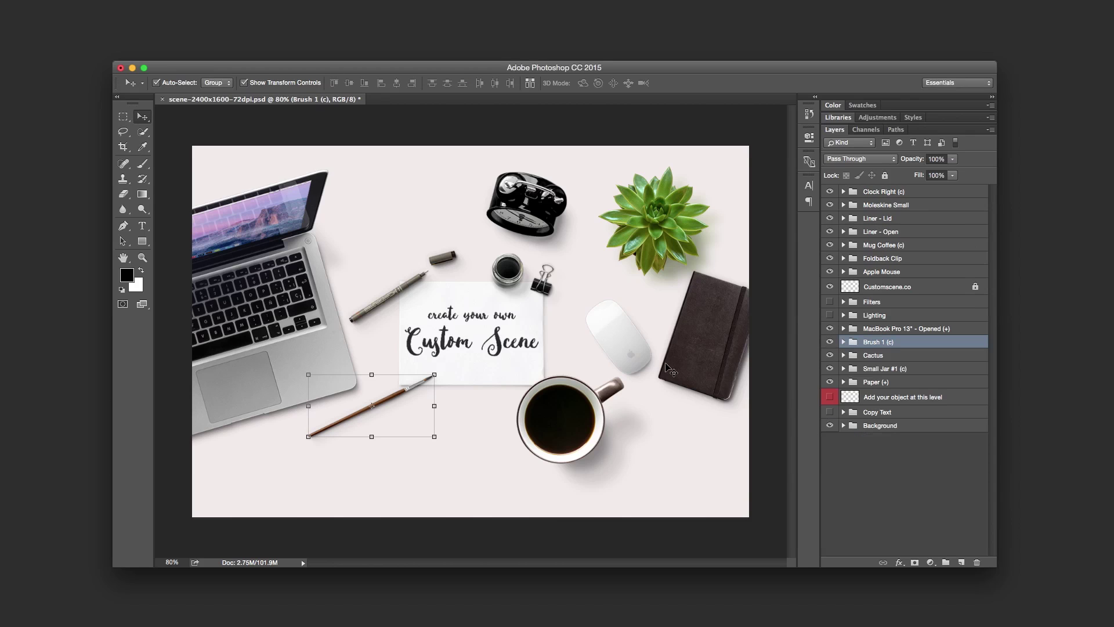
click(593, 290)
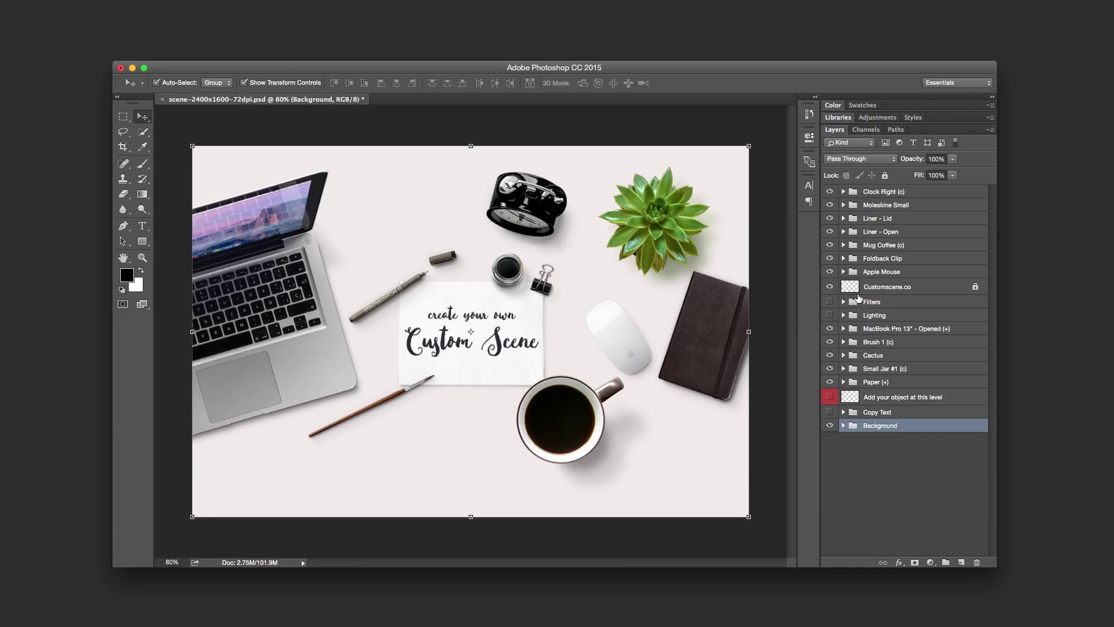
Move the seven groups Clock Right (c) through Apple Mouse below Lighting, then show Lighting
click(882, 370)
click(772, 356)
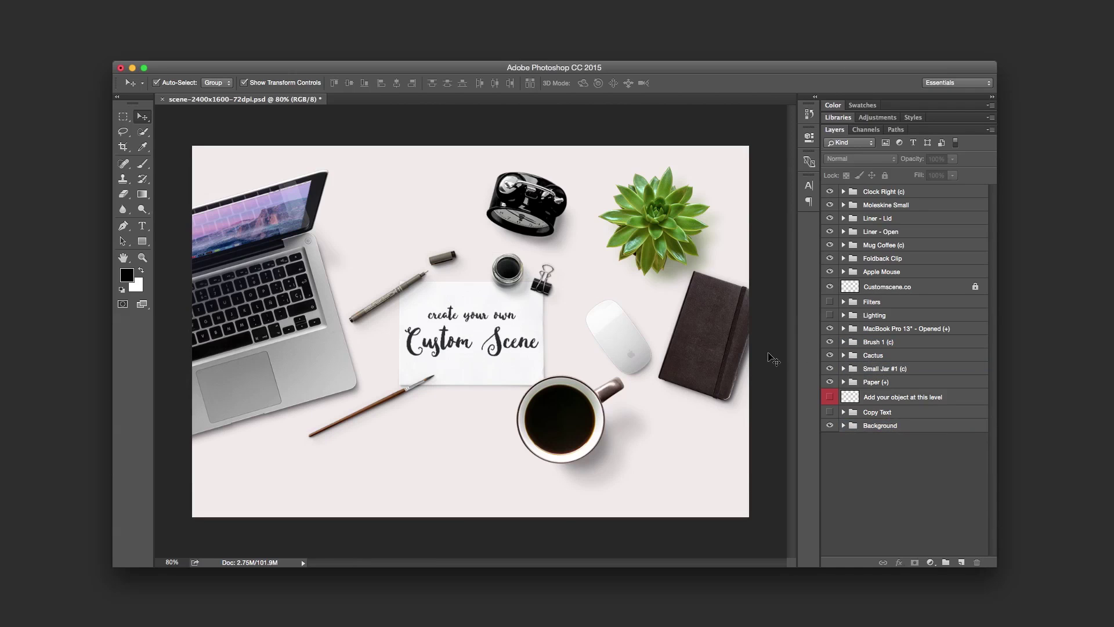
click(876, 275)
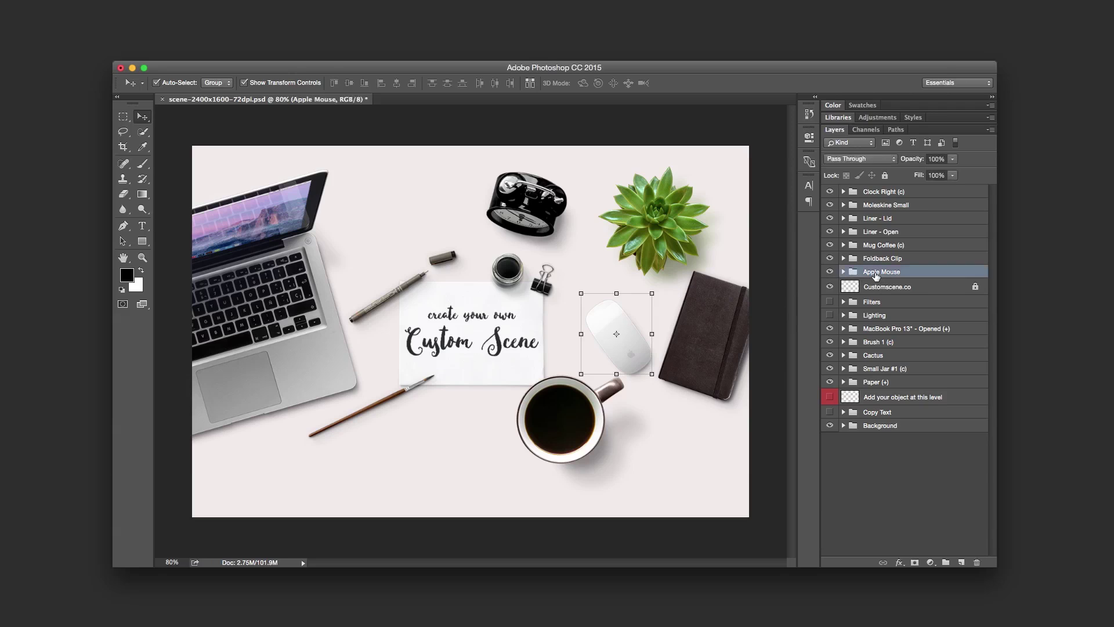
shift+click(879, 191)
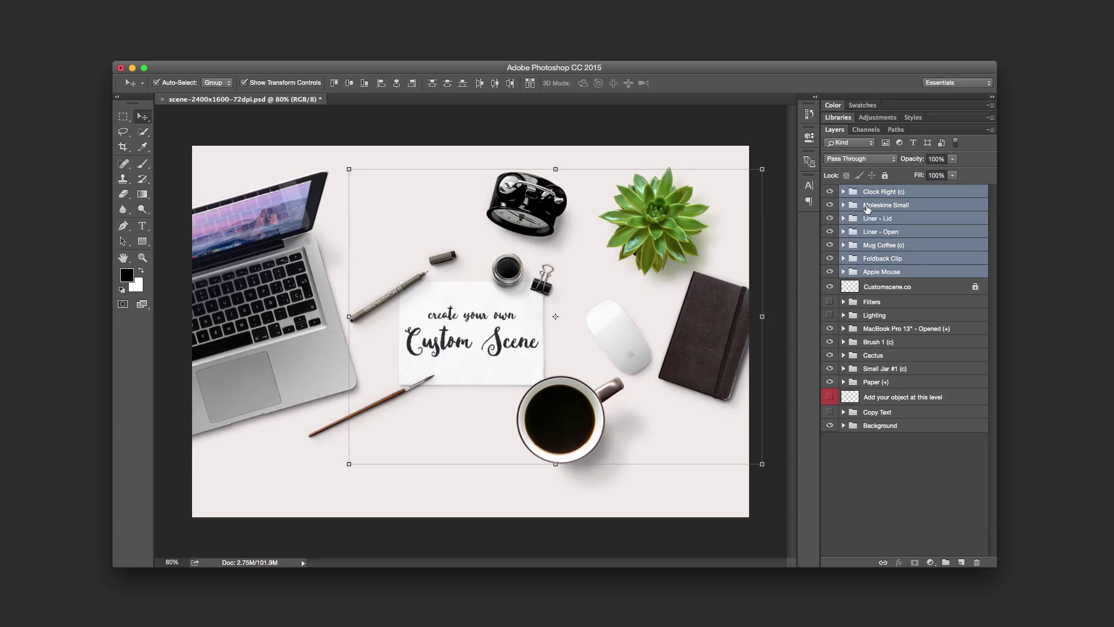
drag(863, 194, 876, 323)
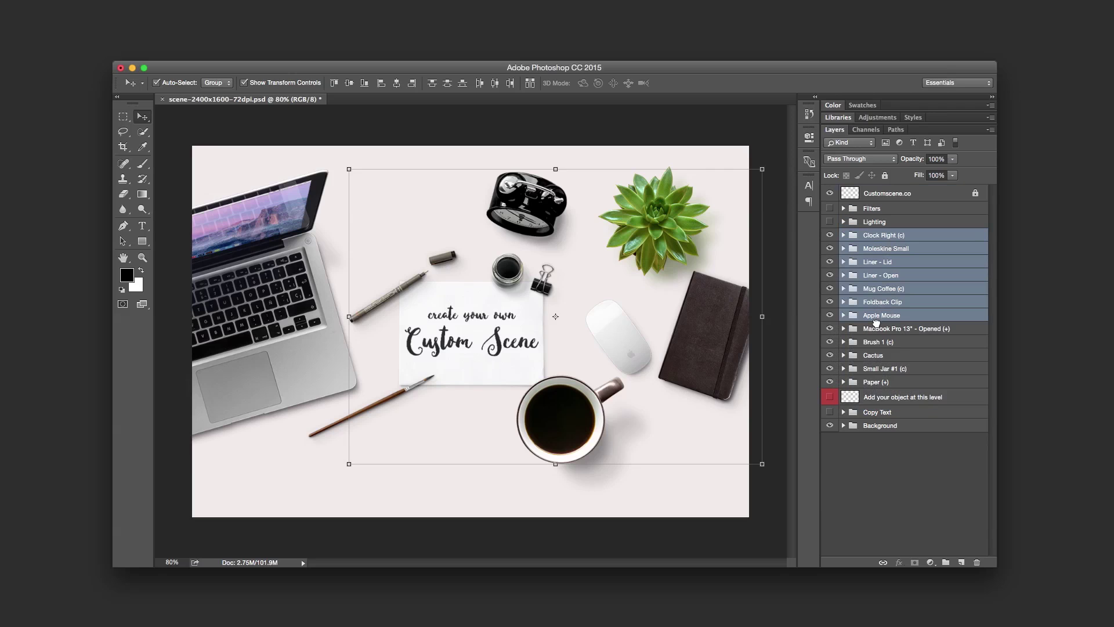
click(887, 226)
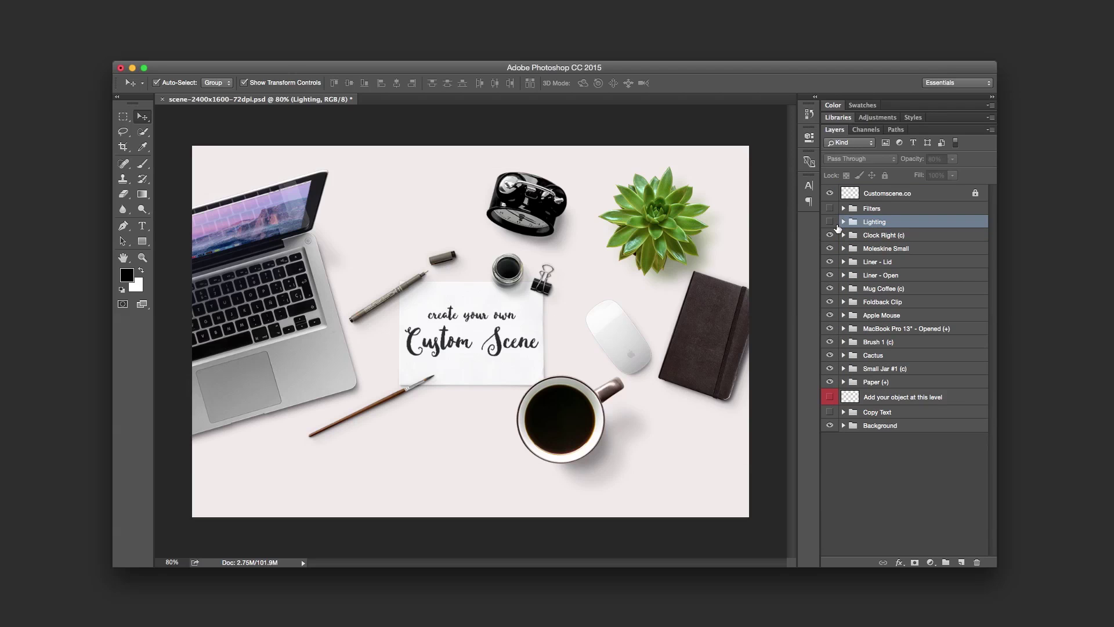
click(829, 223)
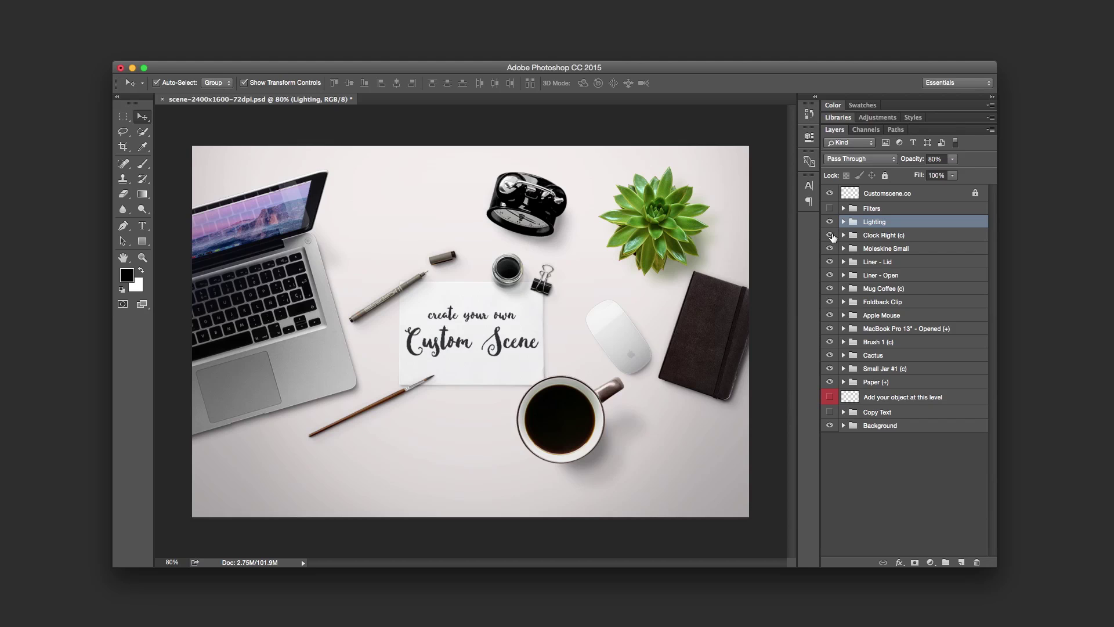
Reposition the 'shadow - edit me' radial gradient, ending up-left toward the paper card
click(843, 221)
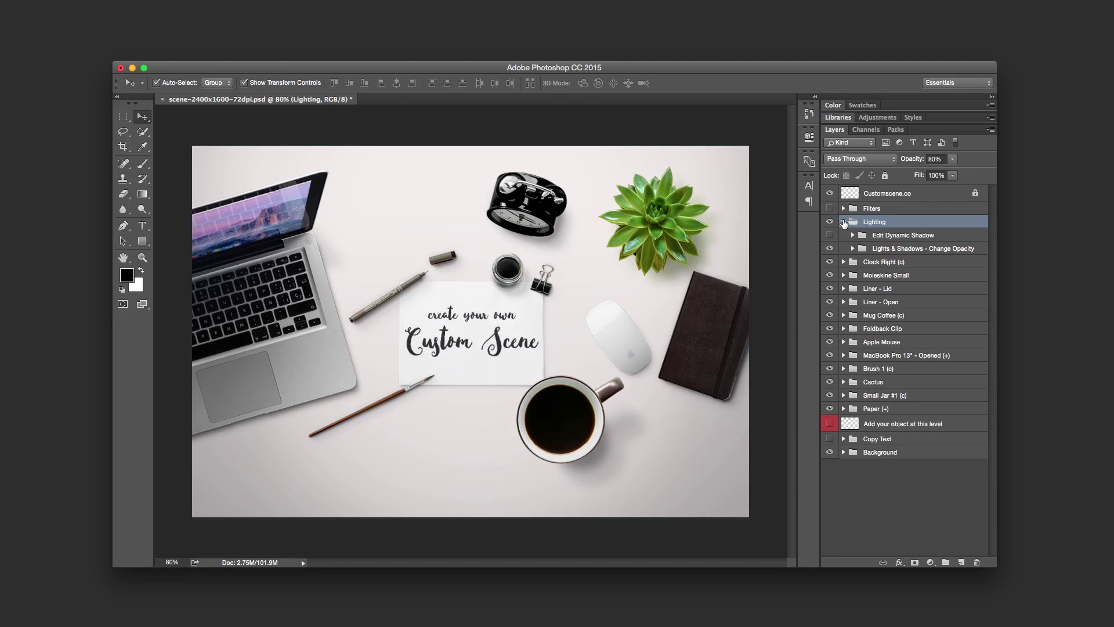
click(852, 248)
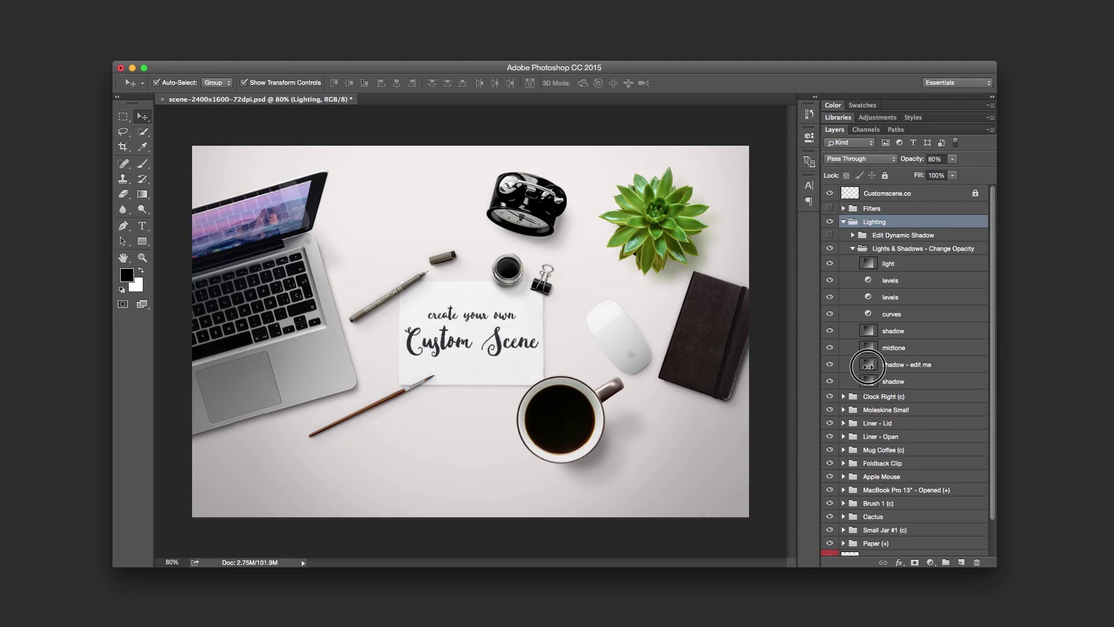
double_click(868, 364)
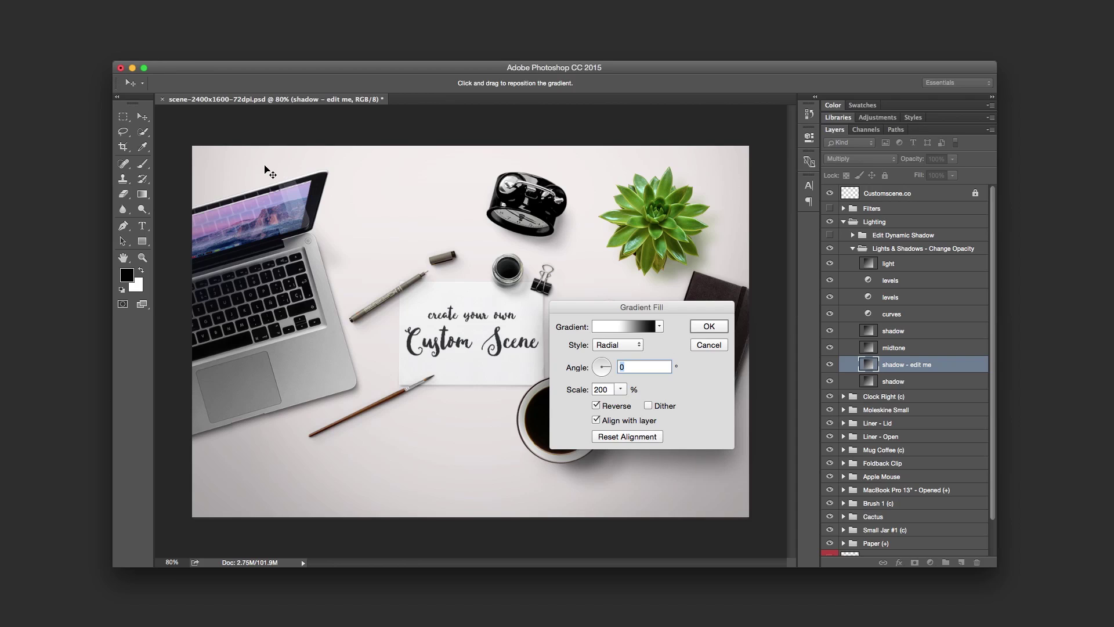
drag(260, 165, 708, 164)
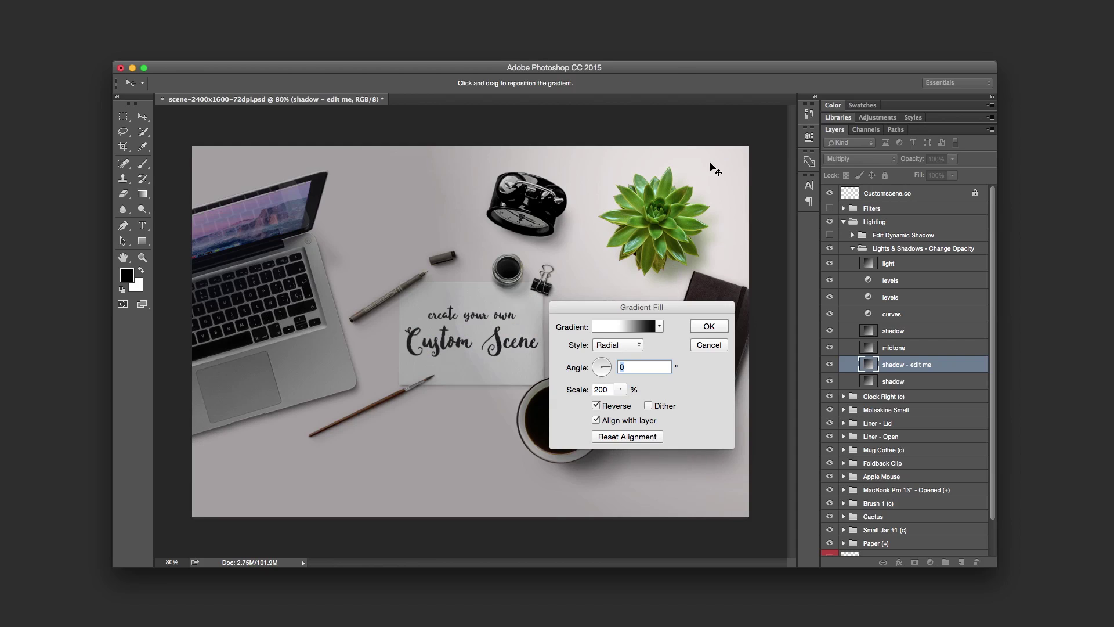
drag(730, 166, 268, 444)
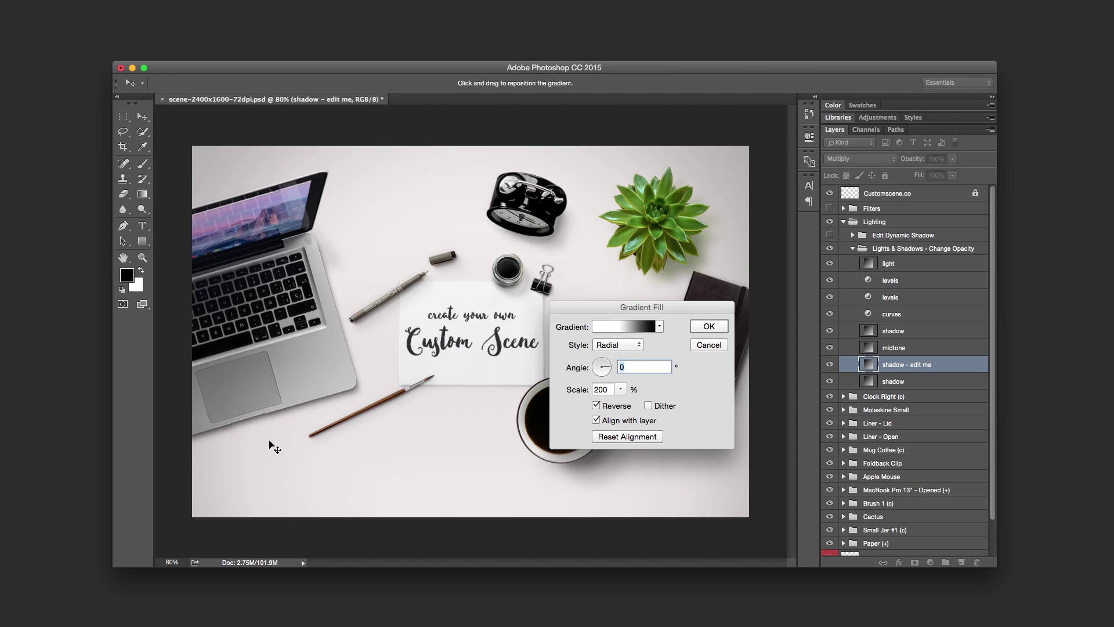
drag(467, 301, 347, 405)
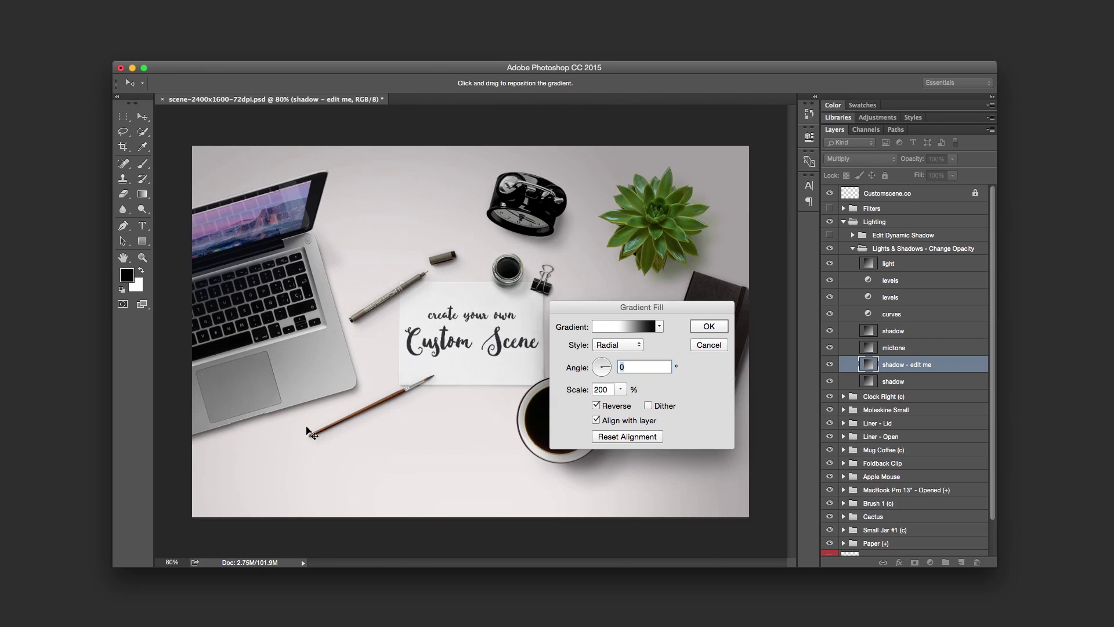
drag(296, 448, 686, 457)
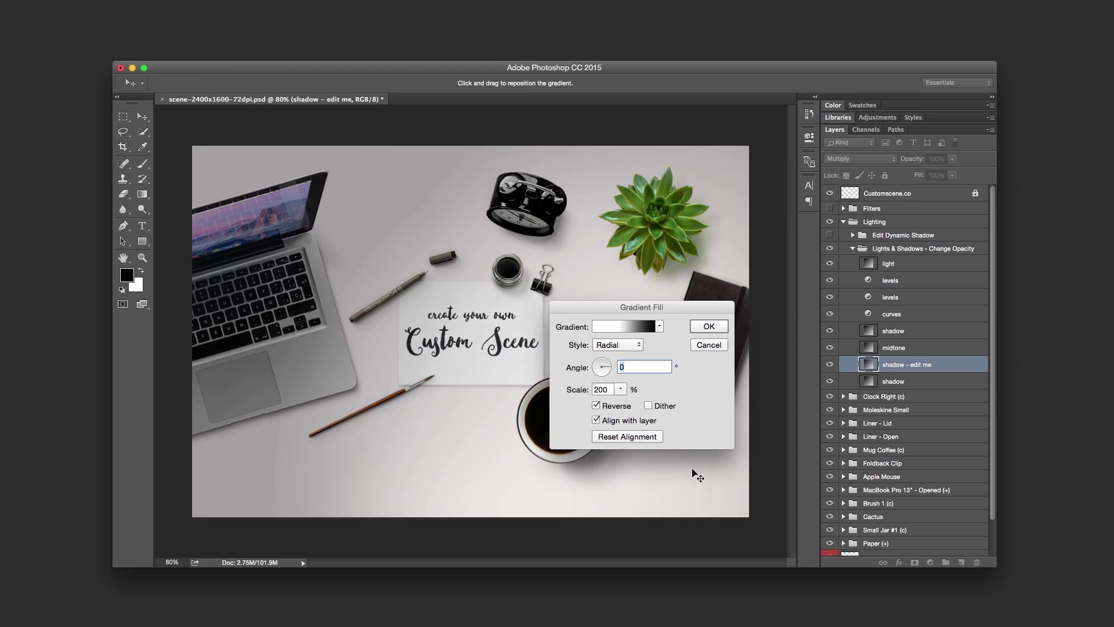
mouse_move(699, 480)
mouse_down()
mouse_move(452, 288)
mouse_move(249, 169)
mouse_up()
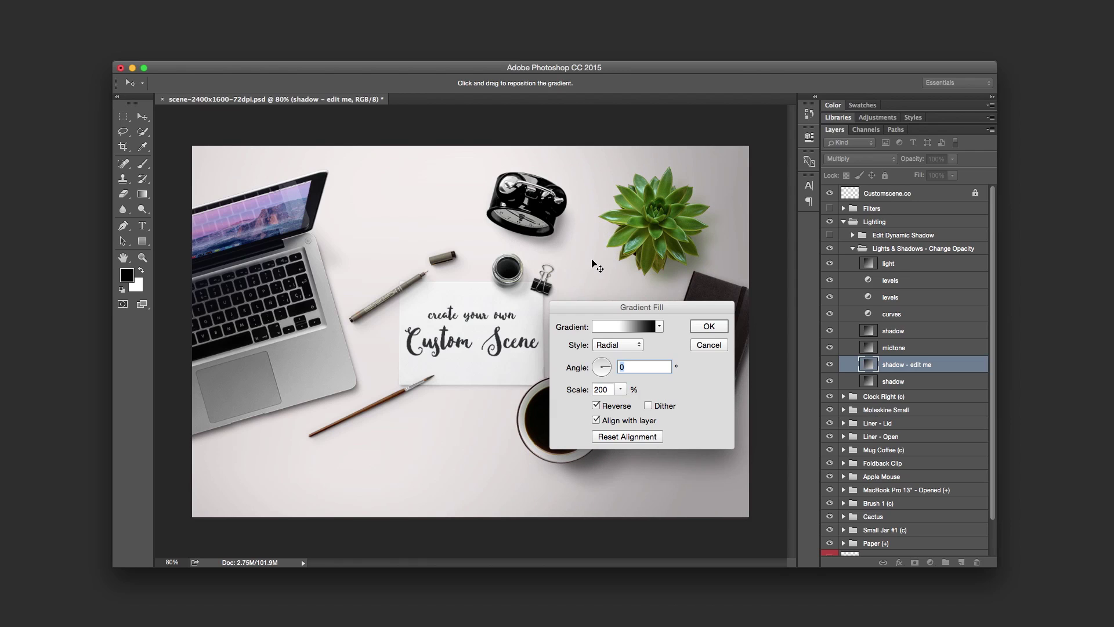
click(710, 327)
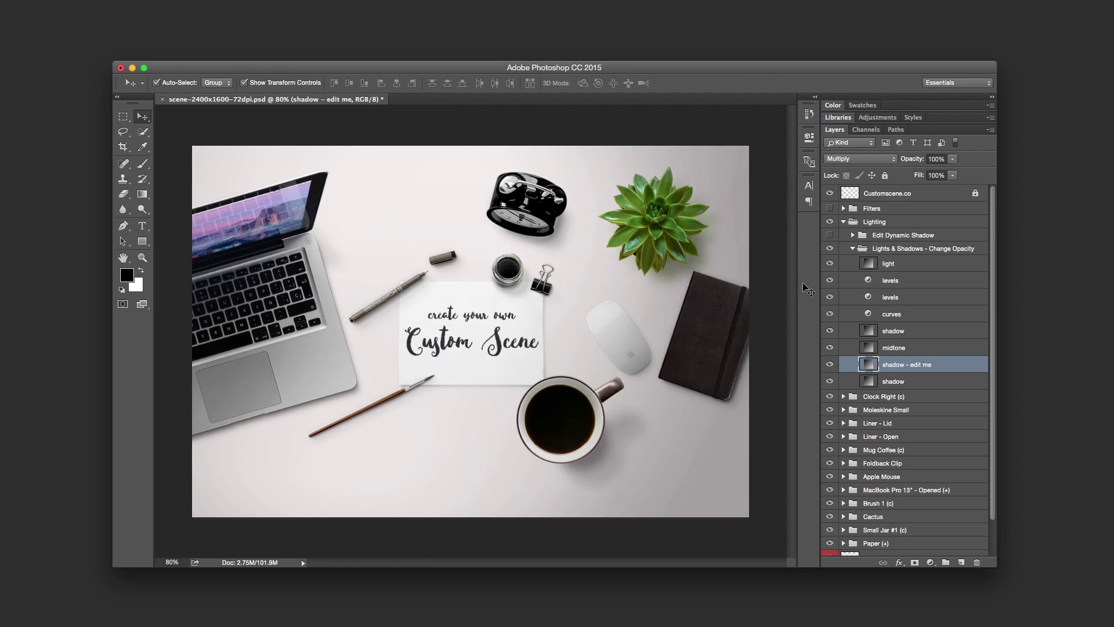
Expand Edit Dynamic Shadow to select its Global Light layer, keeping Lights & Shadows open
click(858, 250)
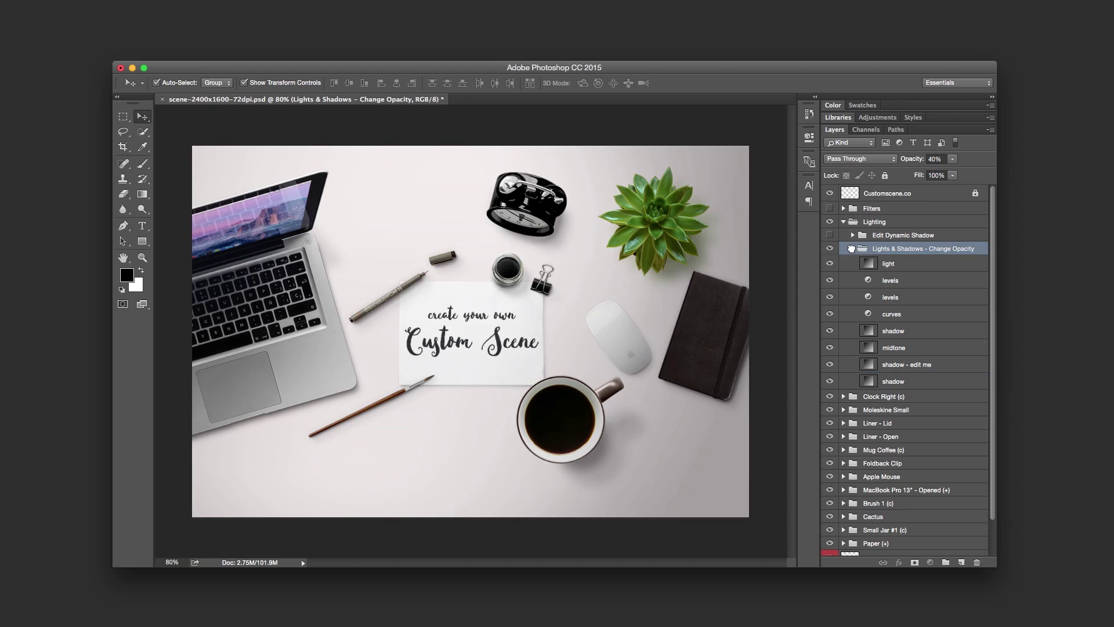
click(853, 249)
click(853, 235)
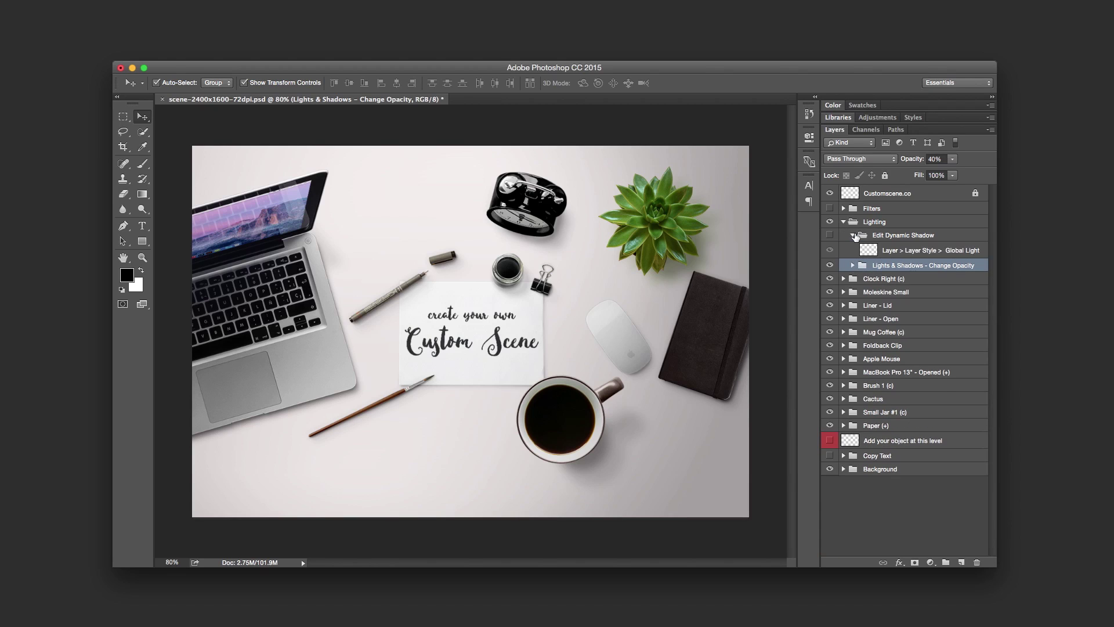
click(858, 251)
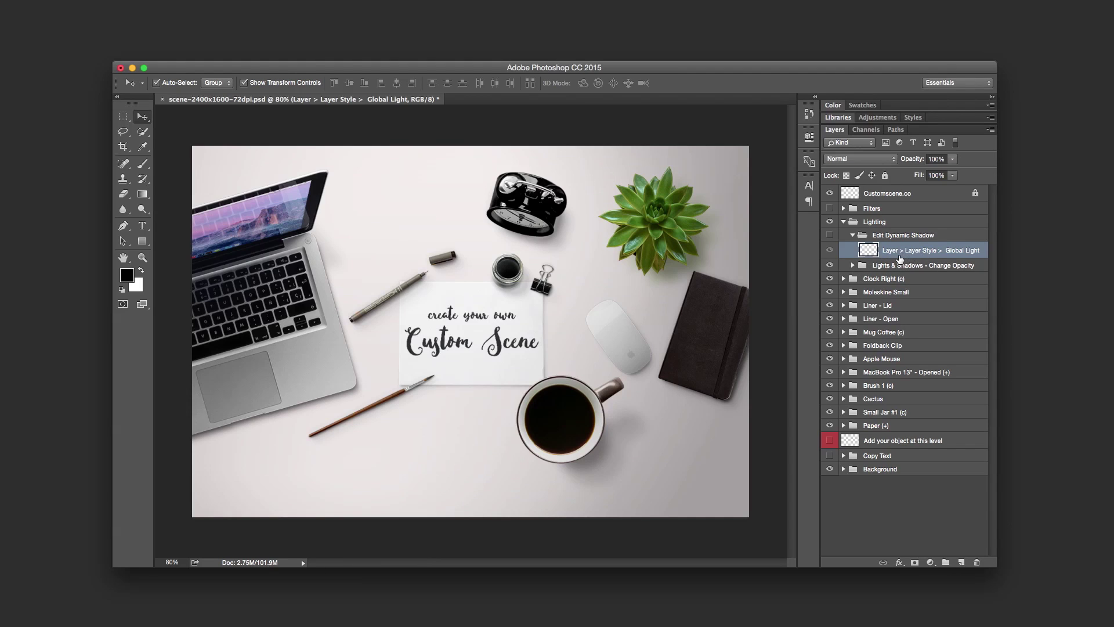
click(852, 266)
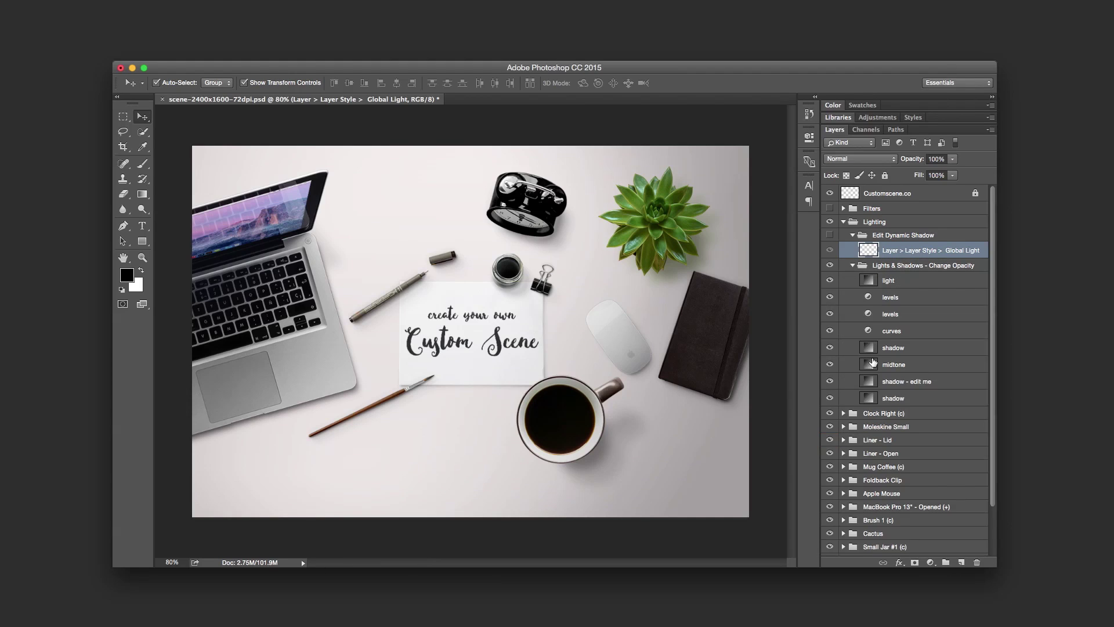
Shift the shadow gradient twice, settling it toward the upper centre, slightly left
double_click(868, 381)
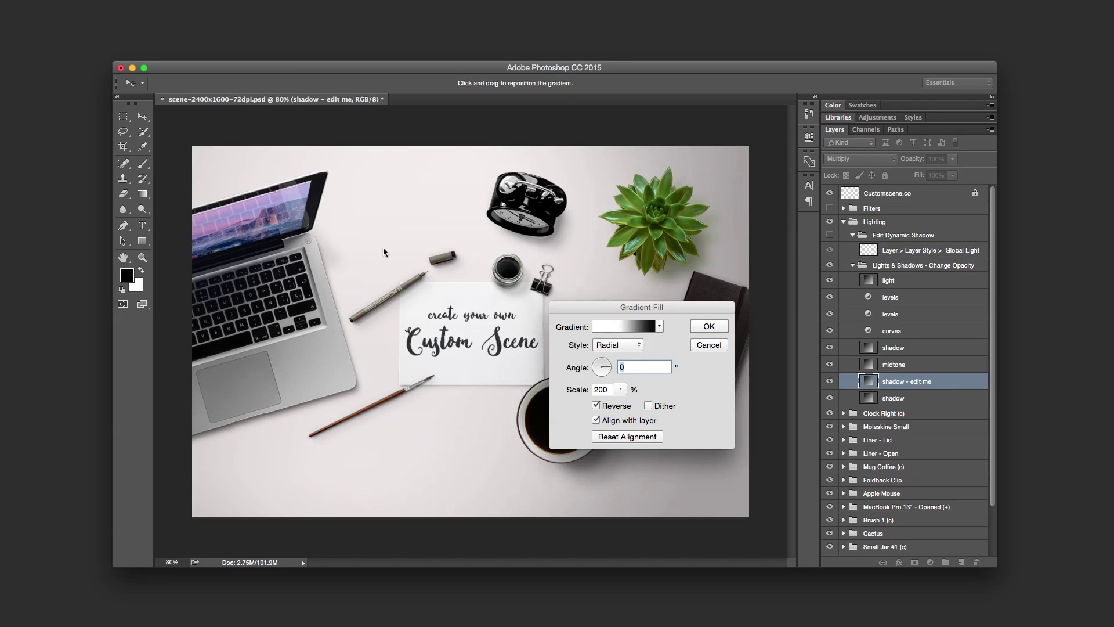
drag(260, 167, 710, 168)
click(702, 328)
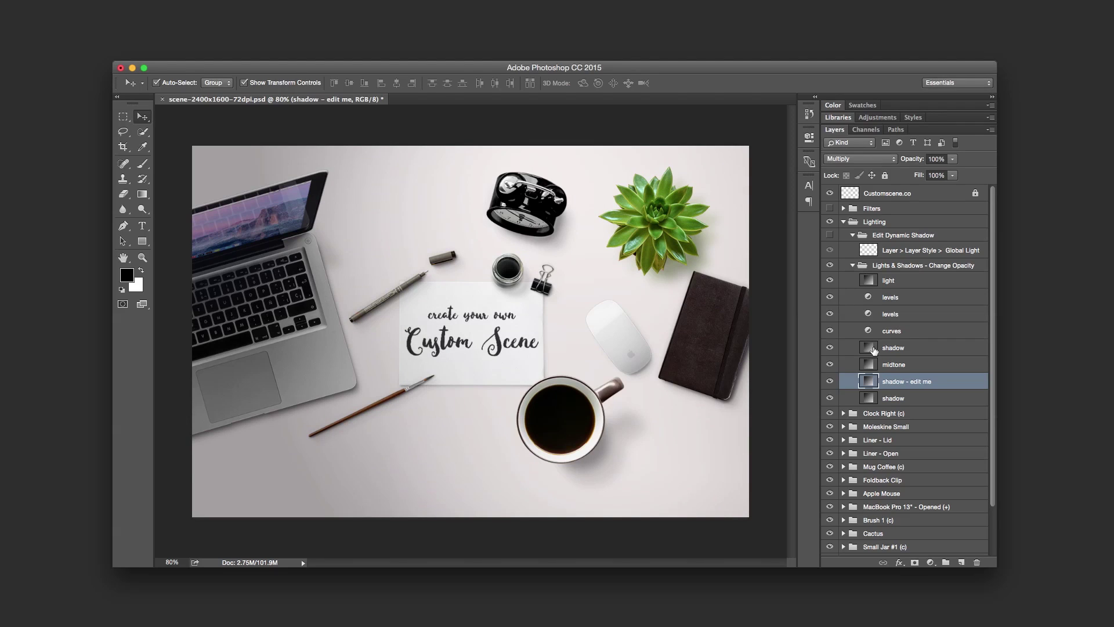
double_click(869, 381)
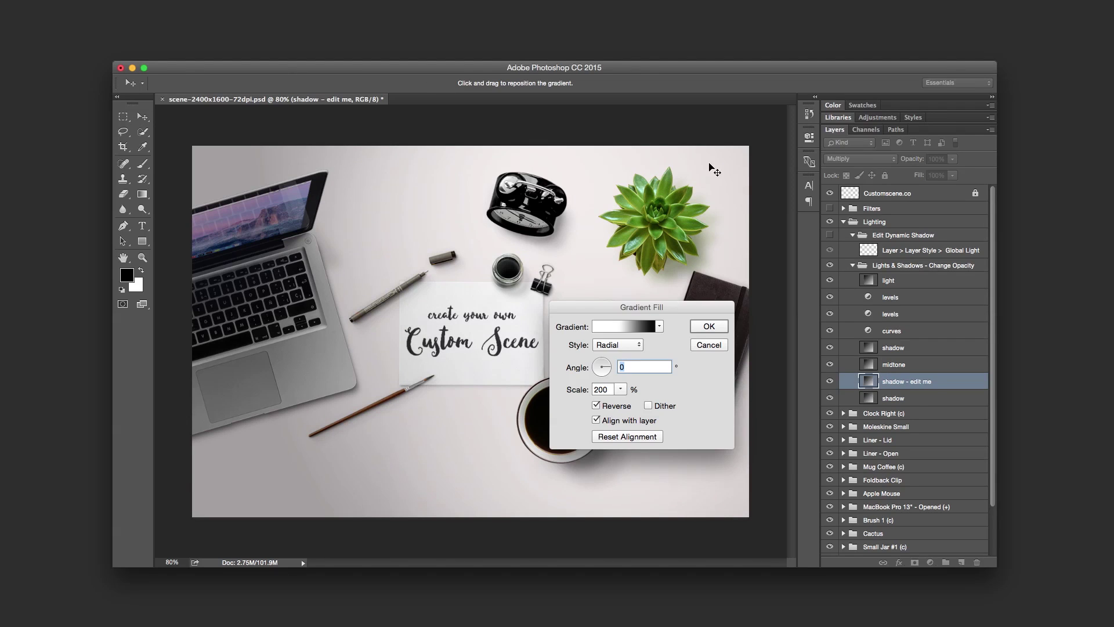
drag(629, 164, 474, 233)
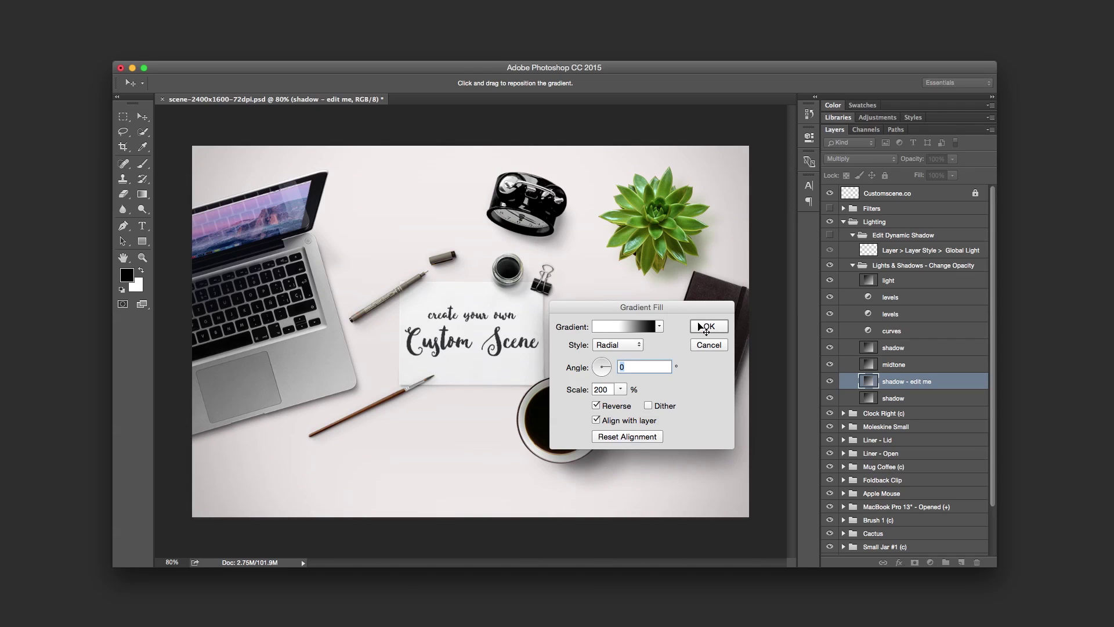
click(708, 326)
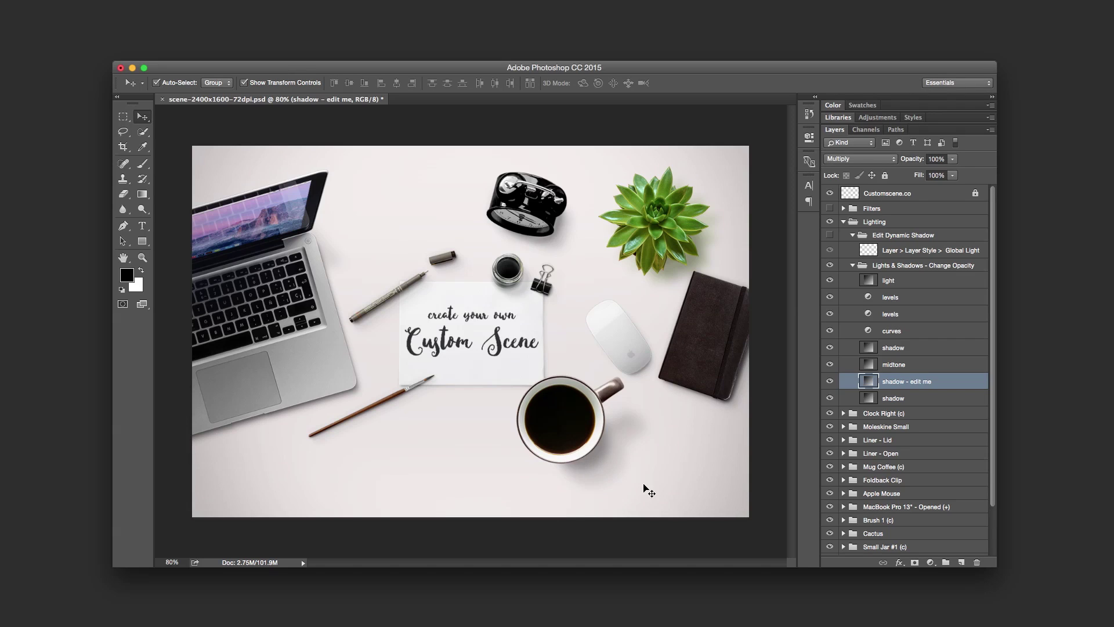
Open Layer > Layer Style > Global Light and move the dialog off the paper card
click(851, 266)
click(892, 252)
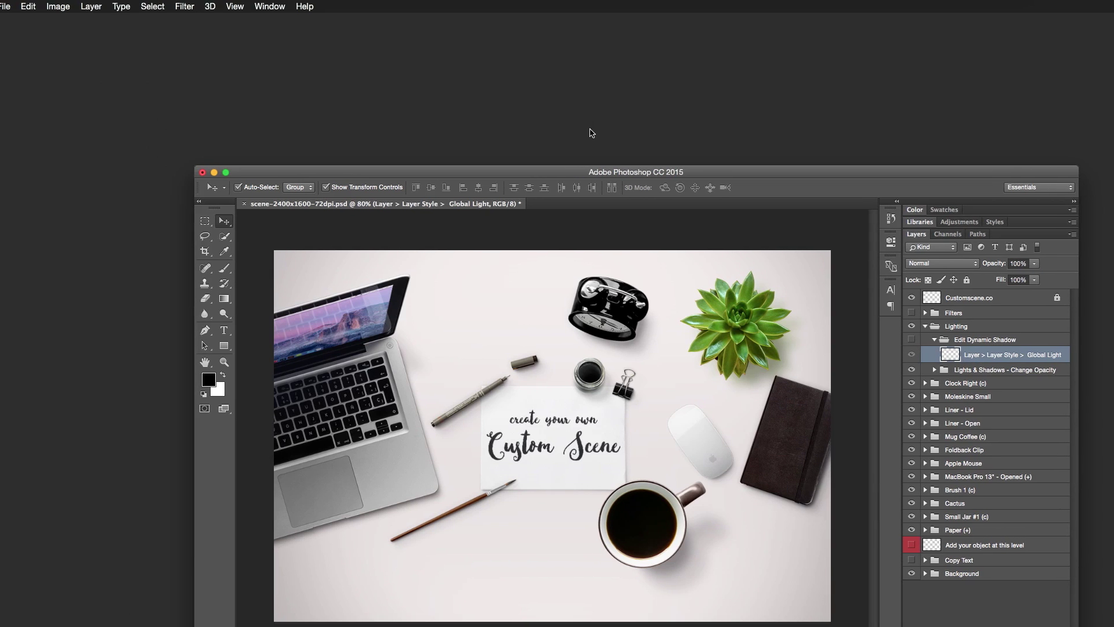
click(121, 6)
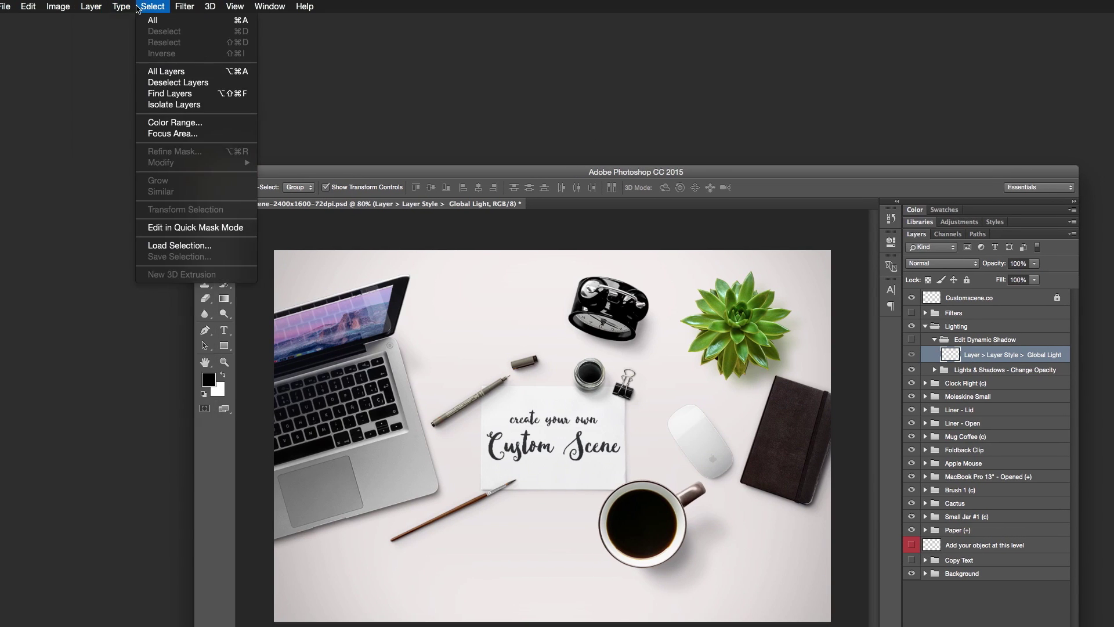
mouse_move(114, 110)
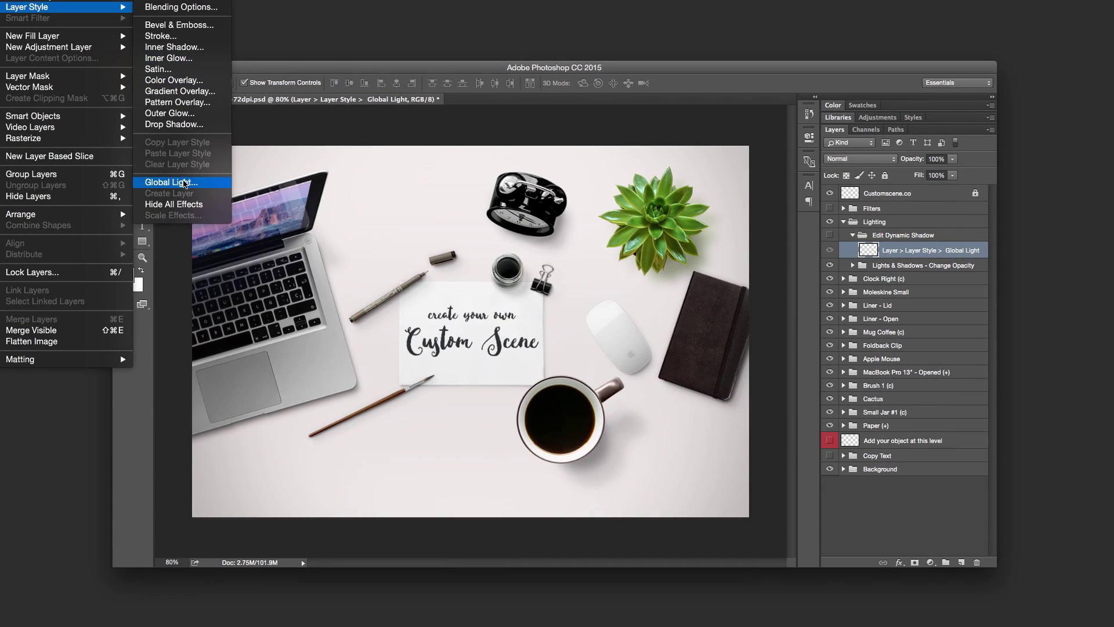
click(253, 286)
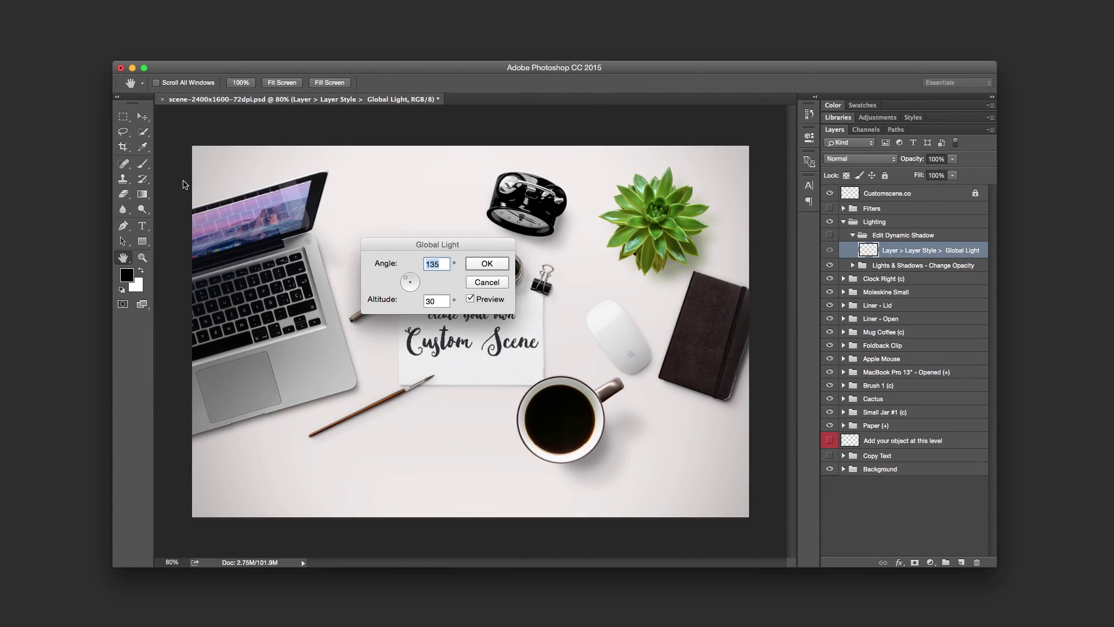
drag(401, 263, 397, 443)
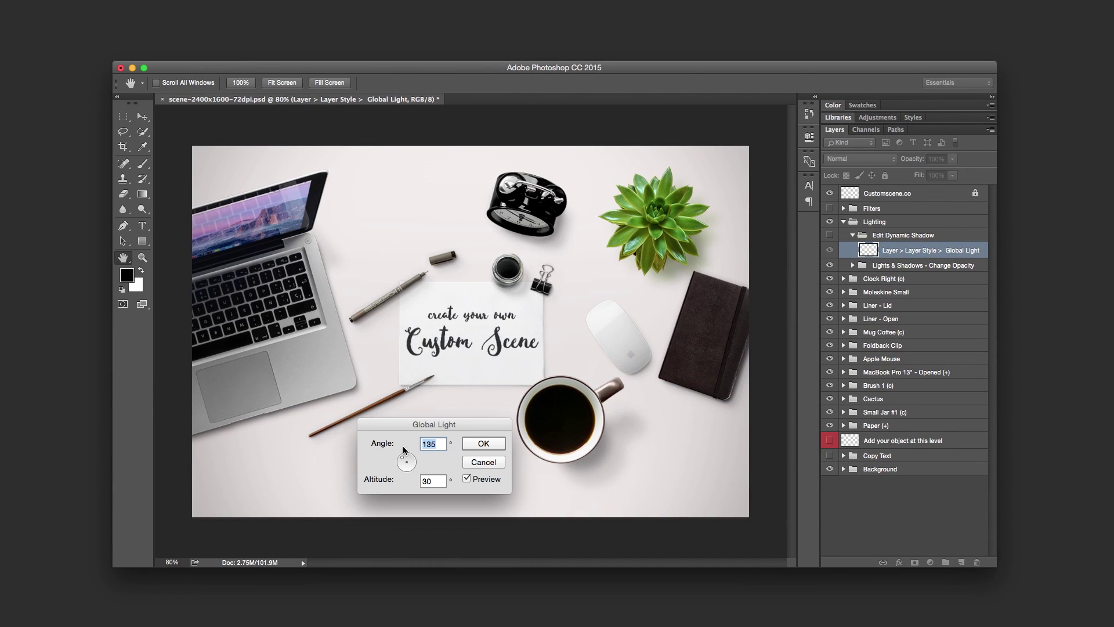
Set the global light to a 90° angle and 53 altitude, then apply it
click(403, 456)
drag(405, 461, 414, 462)
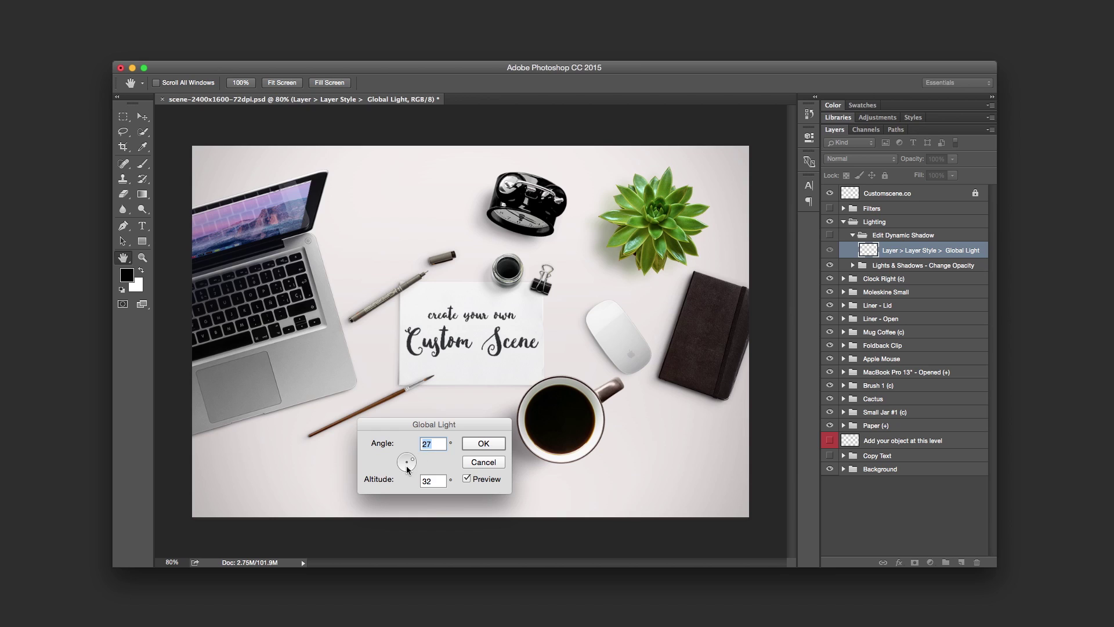
drag(412, 464, 408, 472)
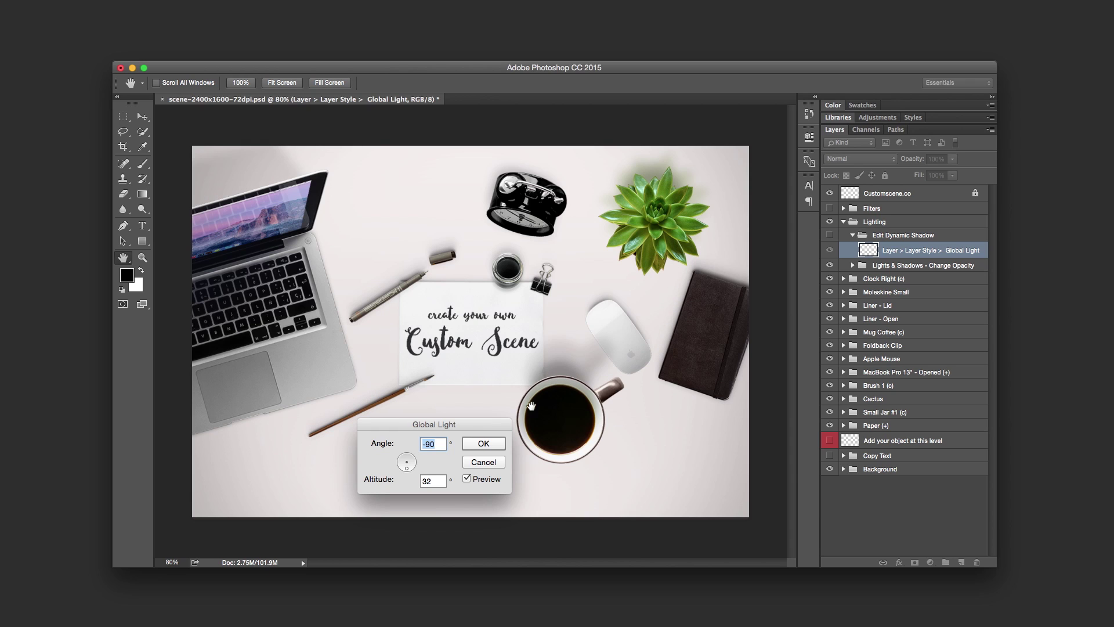
click(407, 459)
drag(408, 460, 407, 457)
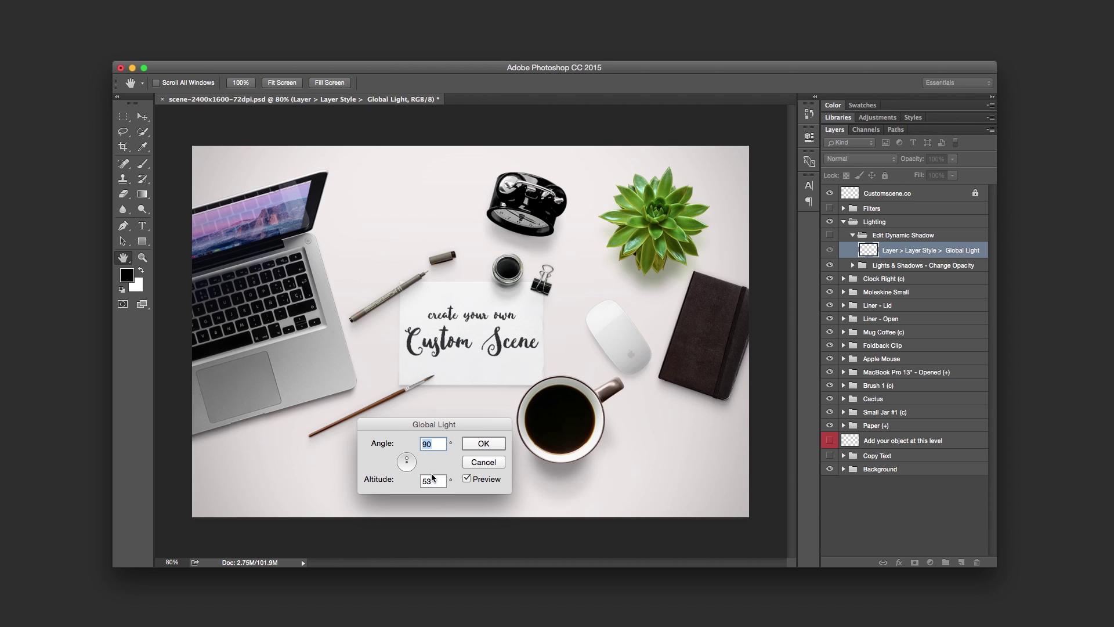
click(474, 445)
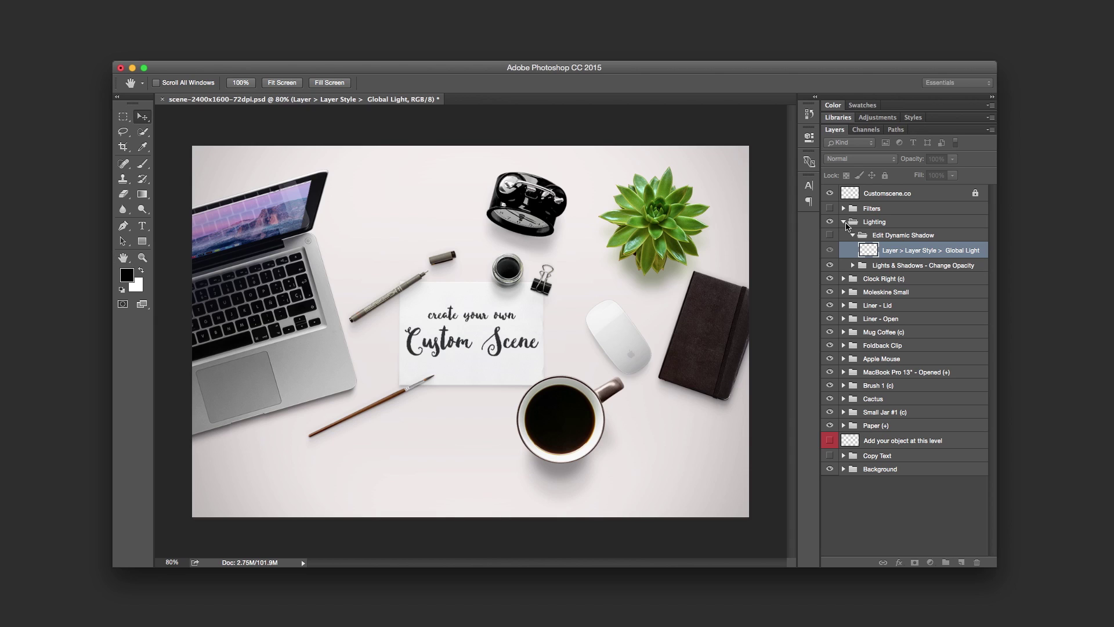
Collapse Lighting and show the wooden Textures layer inside the Background group
click(844, 222)
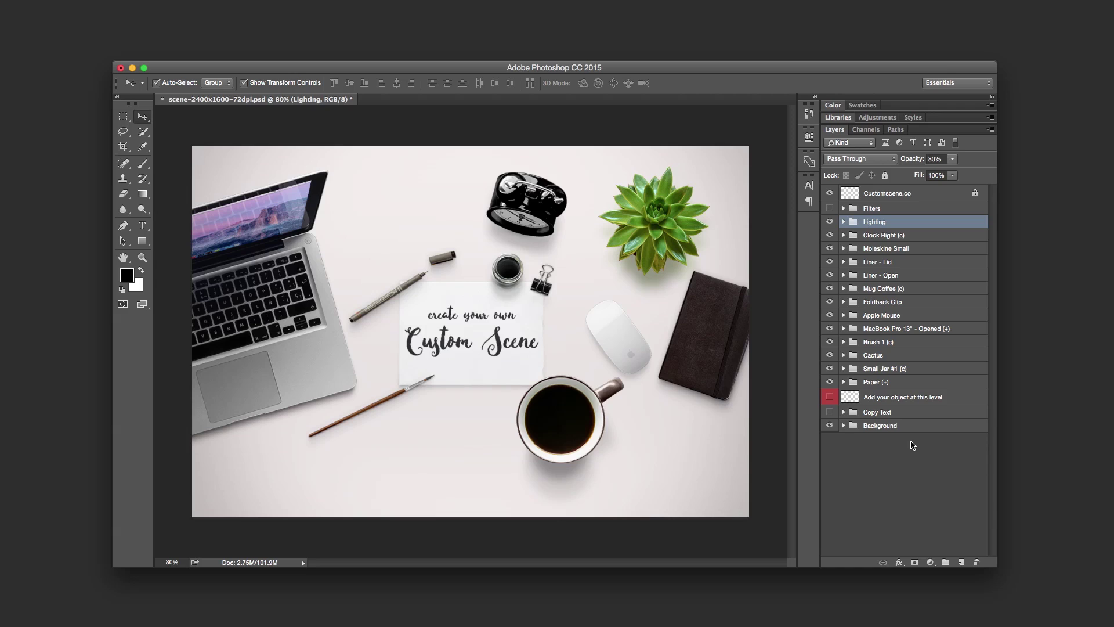
click(876, 426)
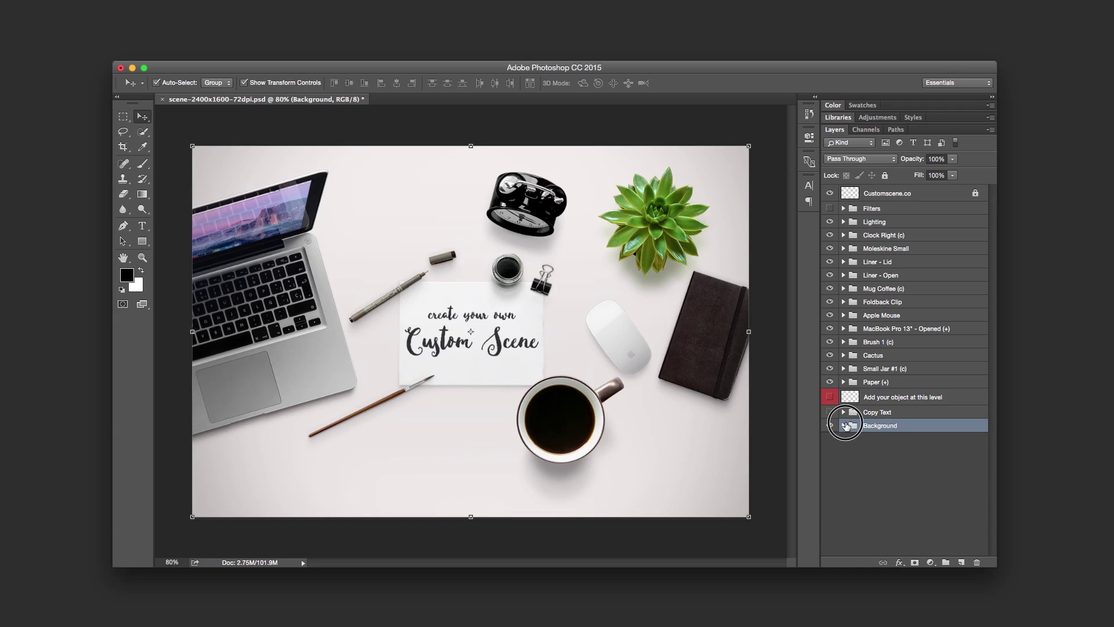
click(844, 426)
click(884, 441)
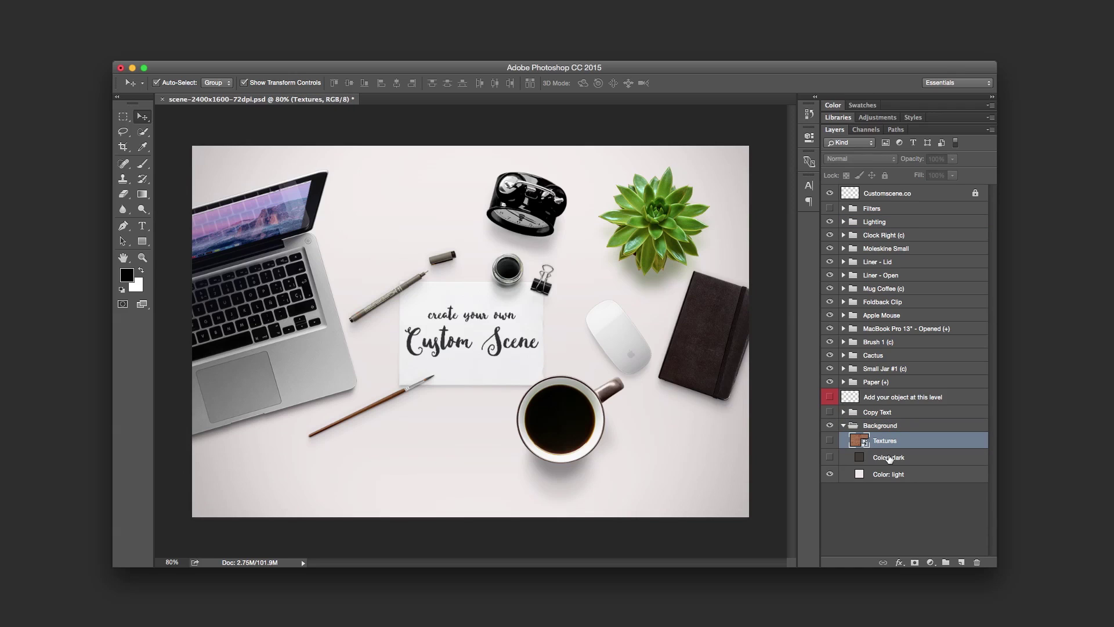
click(830, 441)
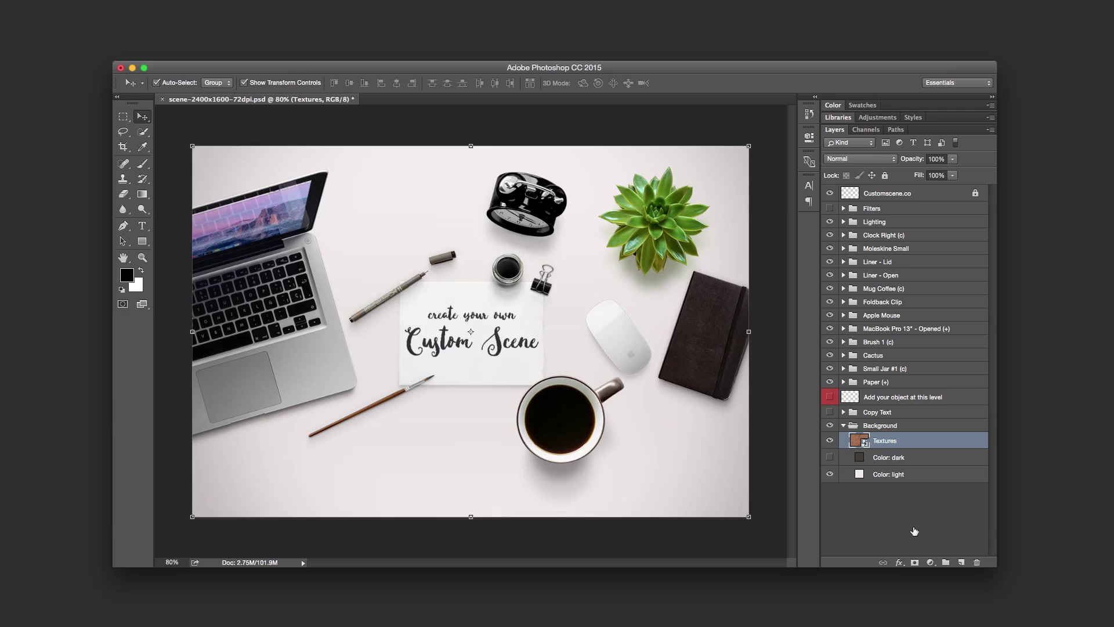
click(918, 529)
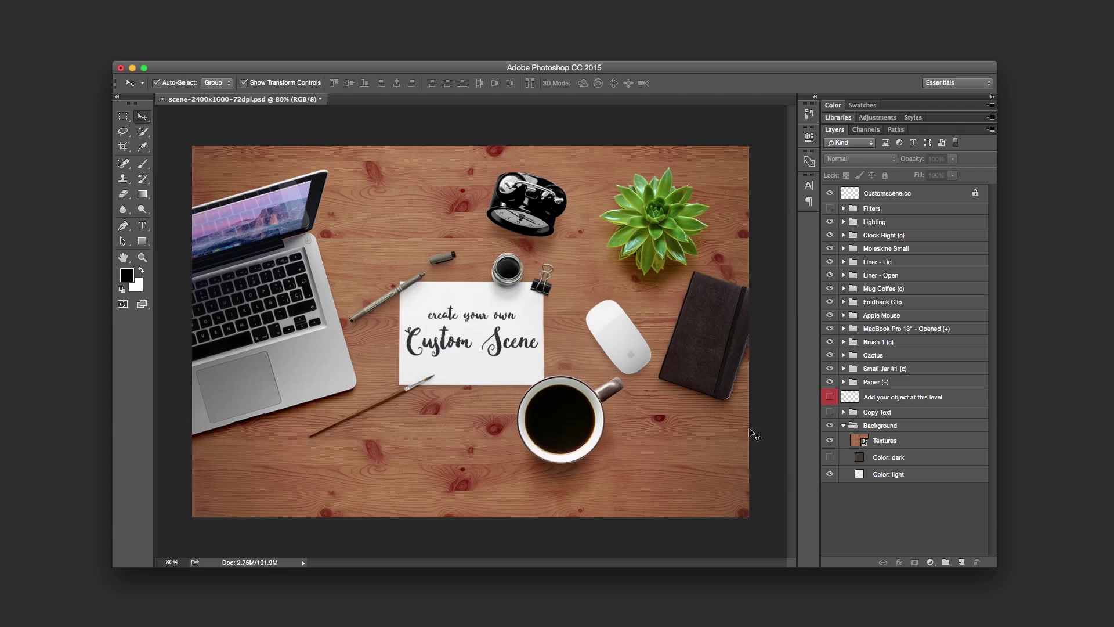
click(864, 442)
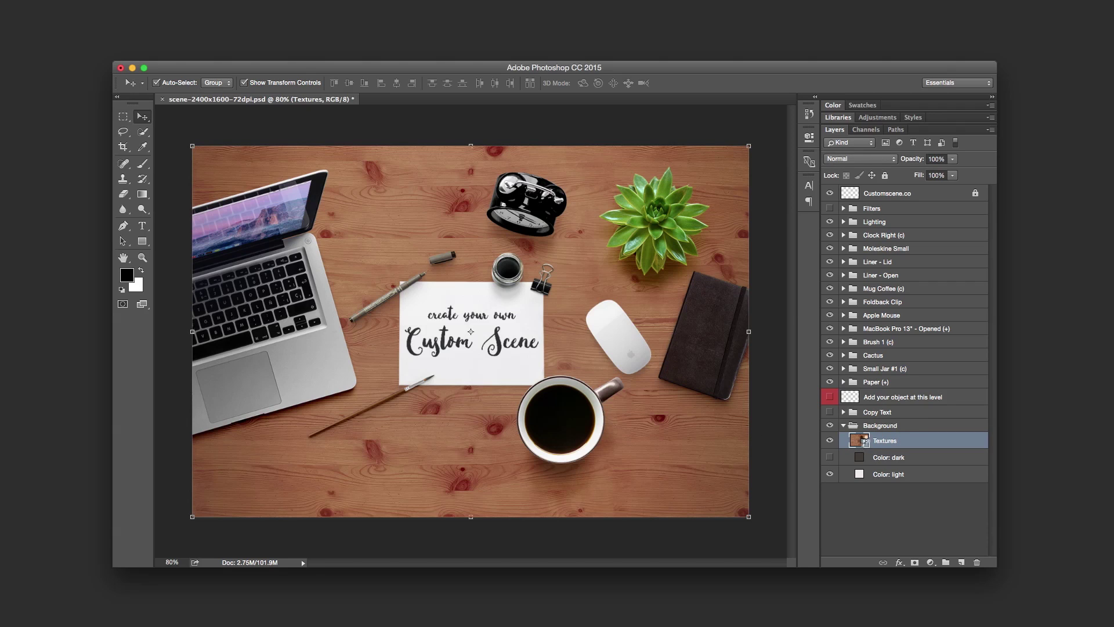
In the Textures smart object, swap Pine Table for Parcel Paper tinted light grey
double_click(864, 441)
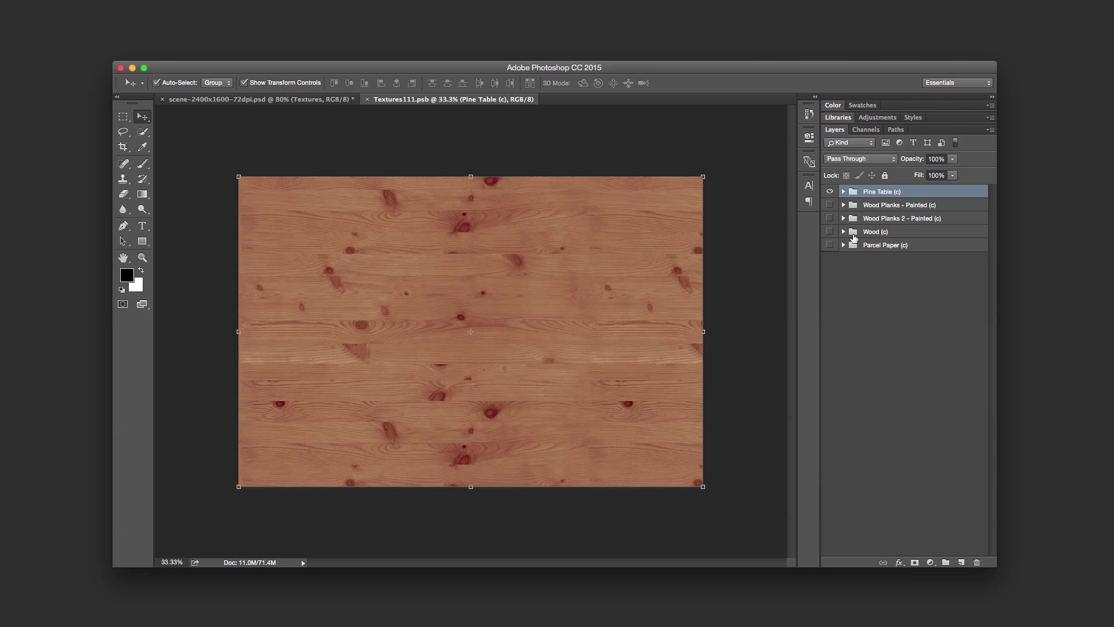
click(830, 192)
click(829, 245)
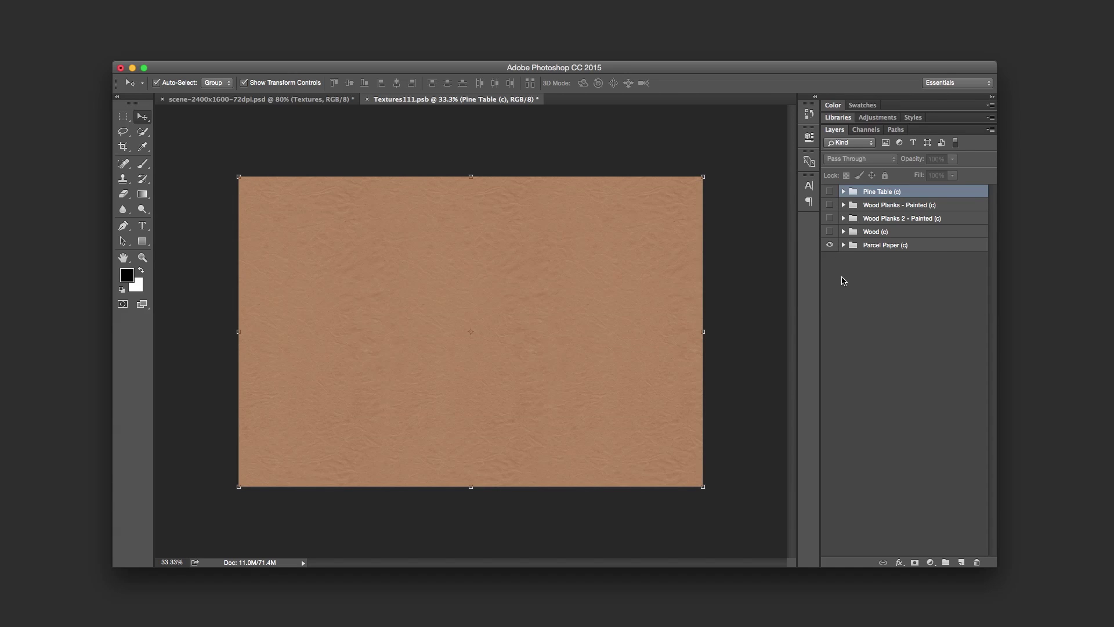
click(843, 246)
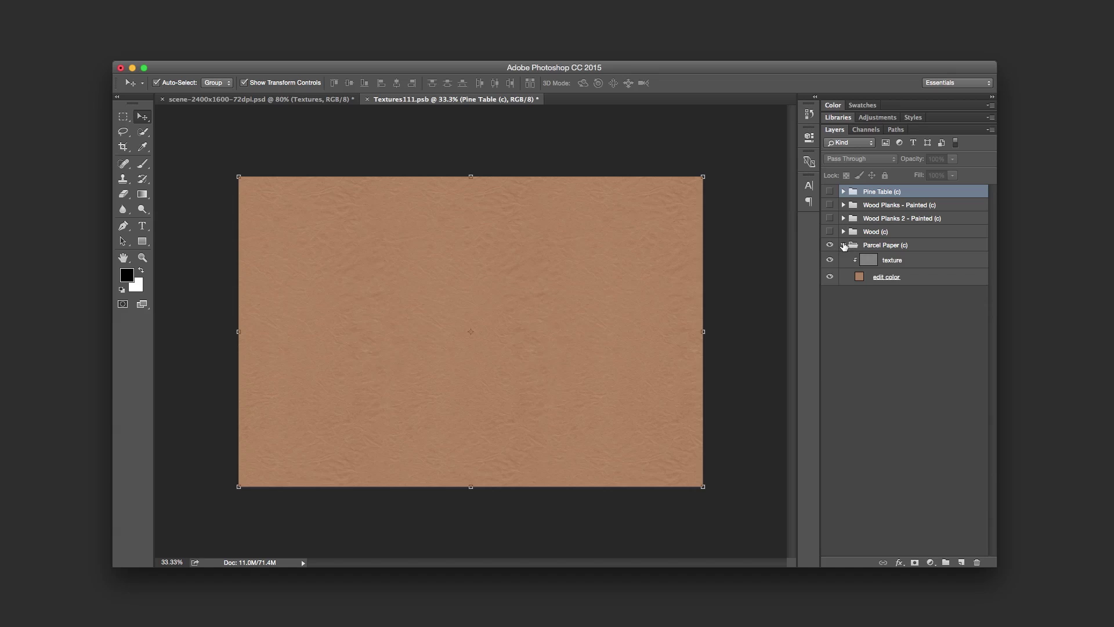
click(859, 280)
double_click(859, 277)
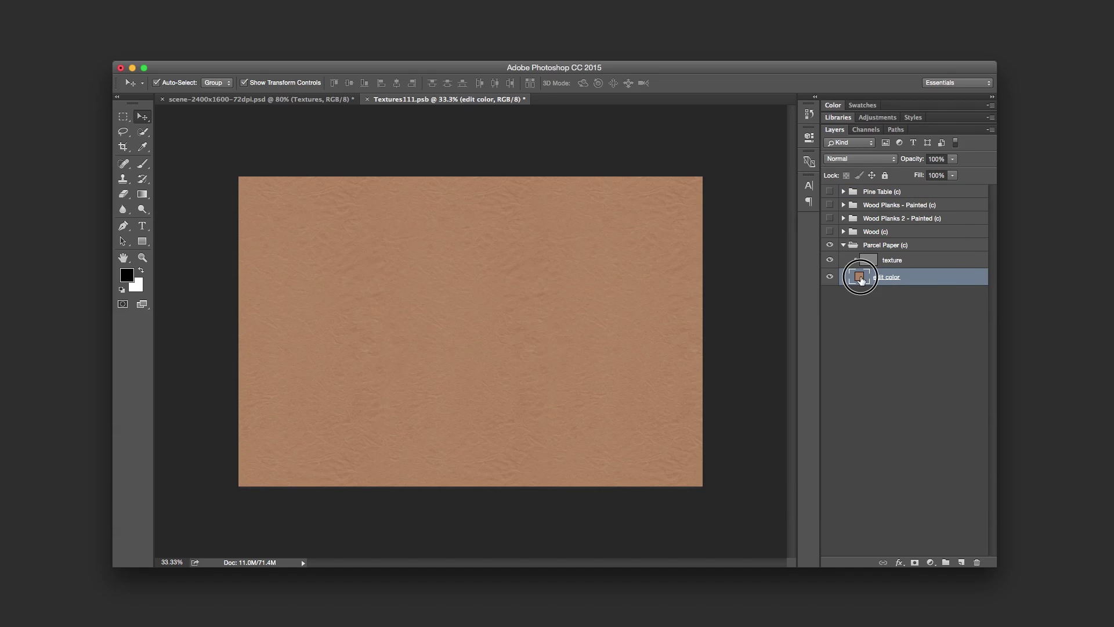
drag(644, 265, 646, 297)
click(908, 251)
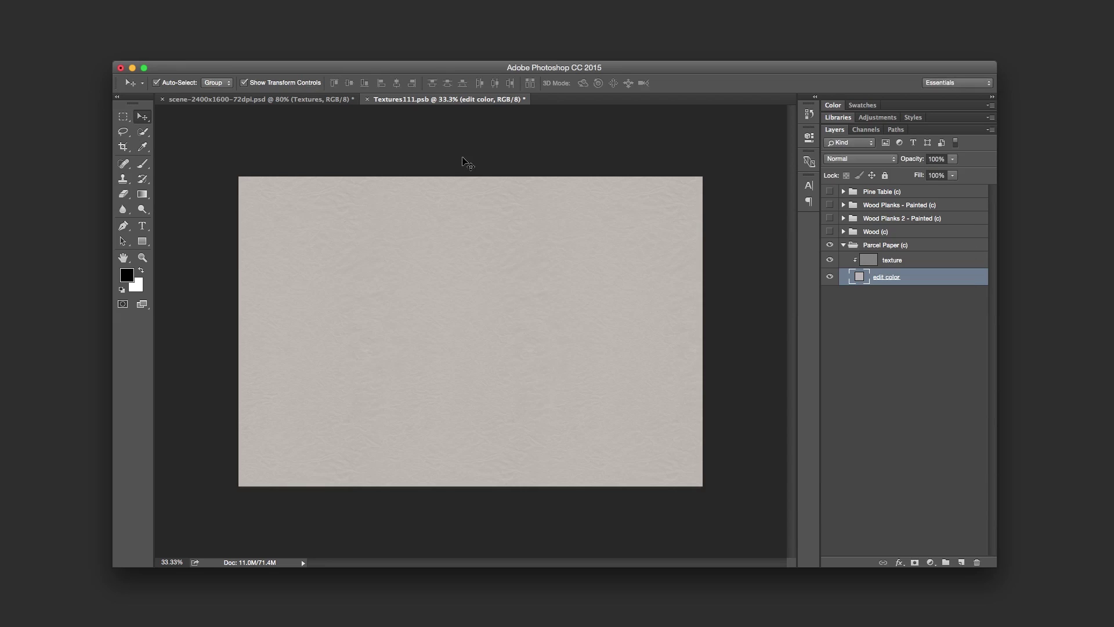
Save and close Textures111.psb, then collapse the Background group
click(366, 99)
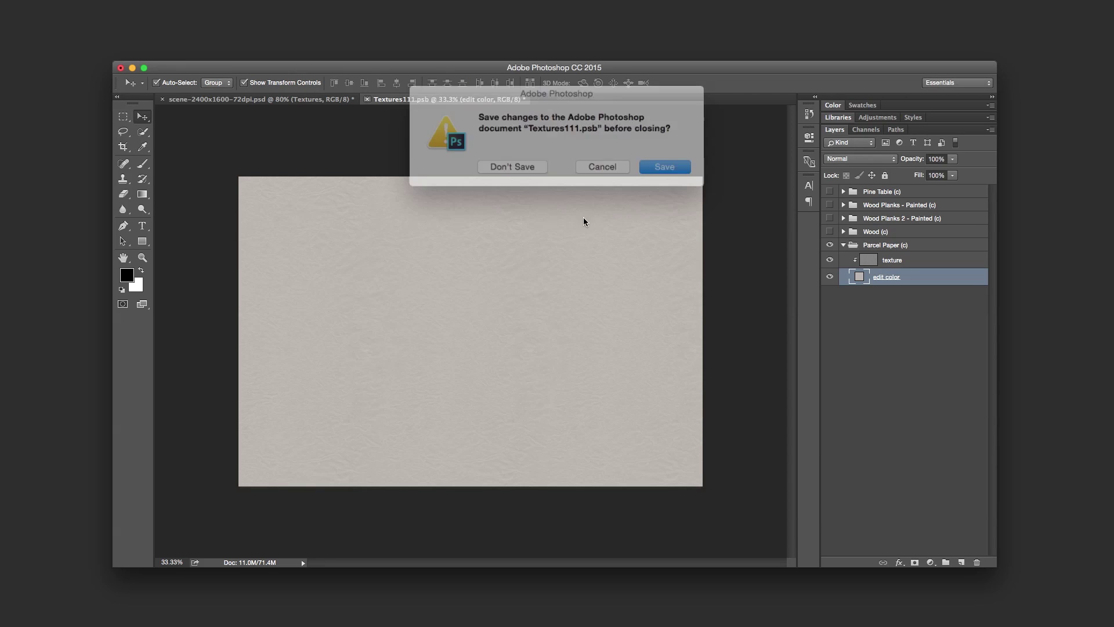
click(647, 168)
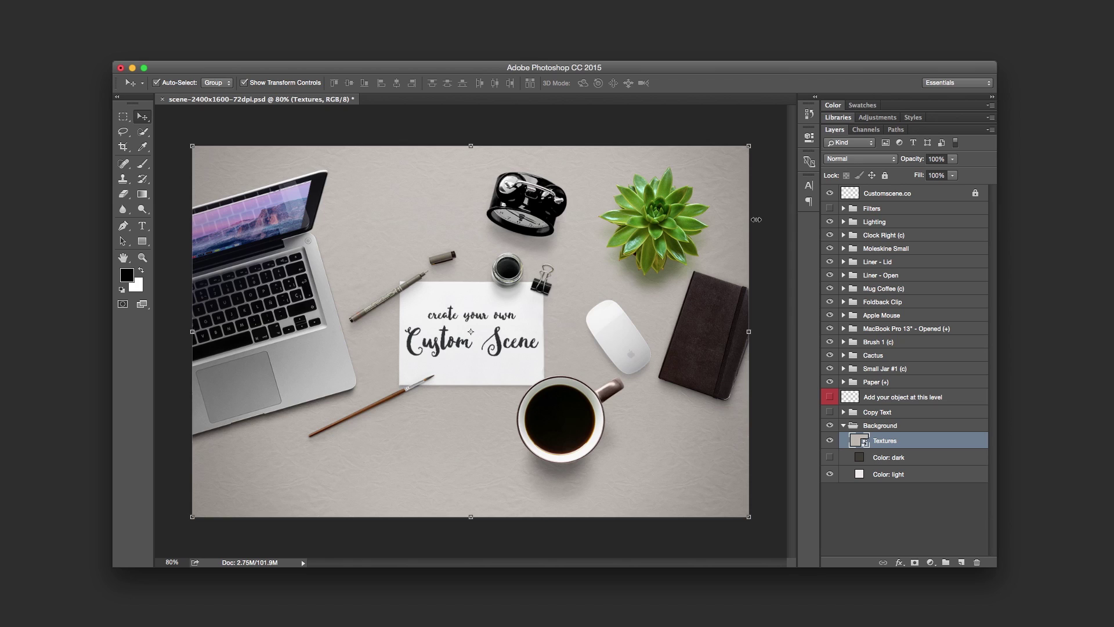
click(844, 426)
click(874, 210)
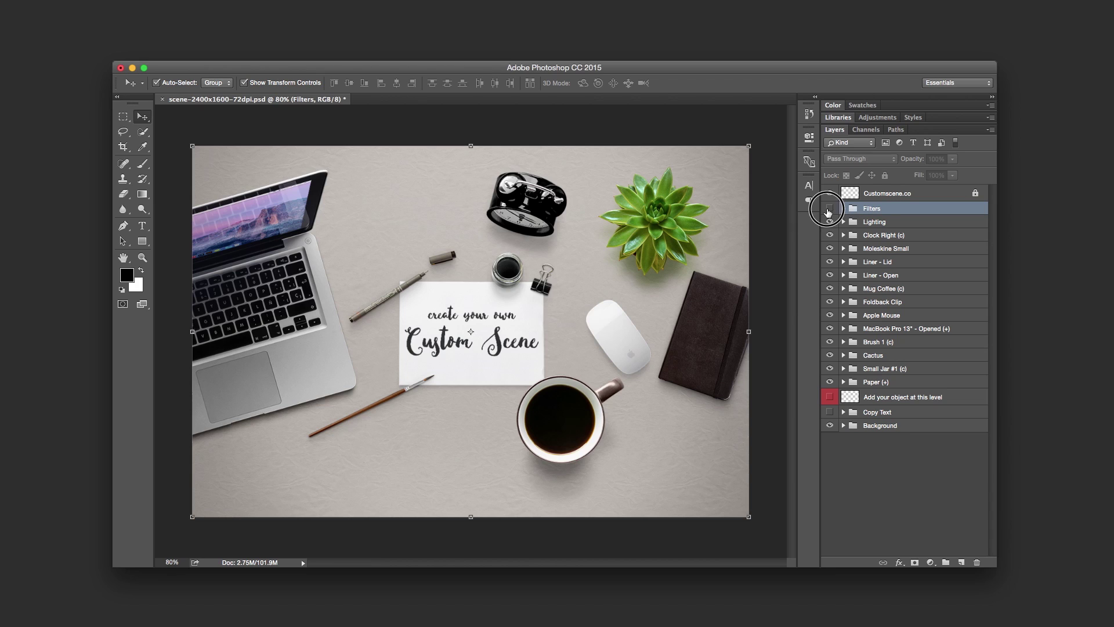
Turn on the Filters group and preview Filter #1 and purple Filter #2, hiding both
click(830, 208)
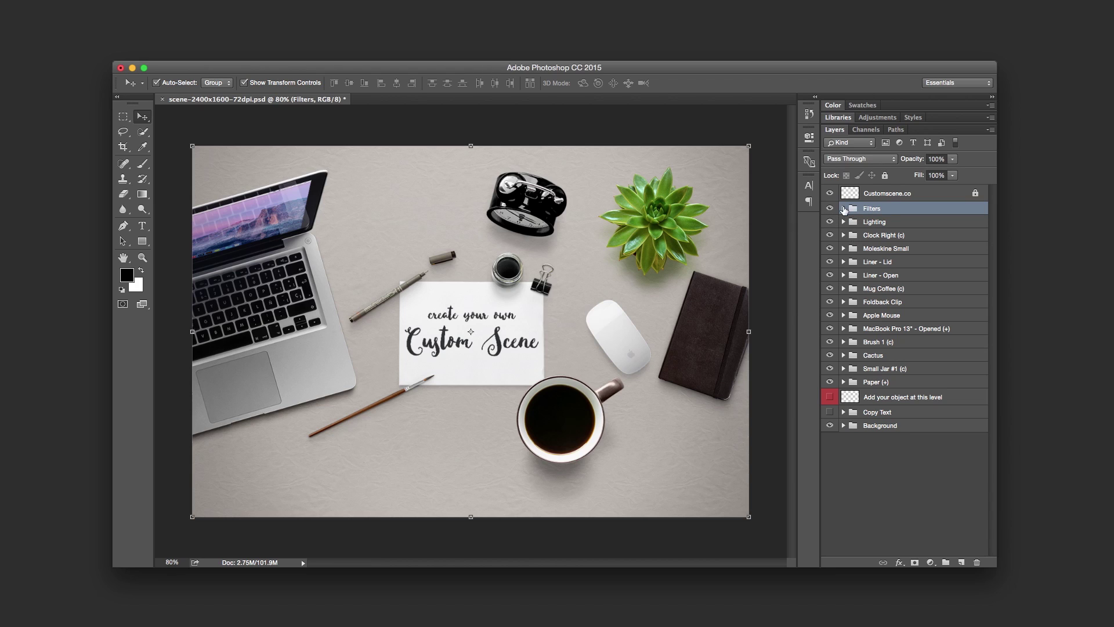
click(843, 208)
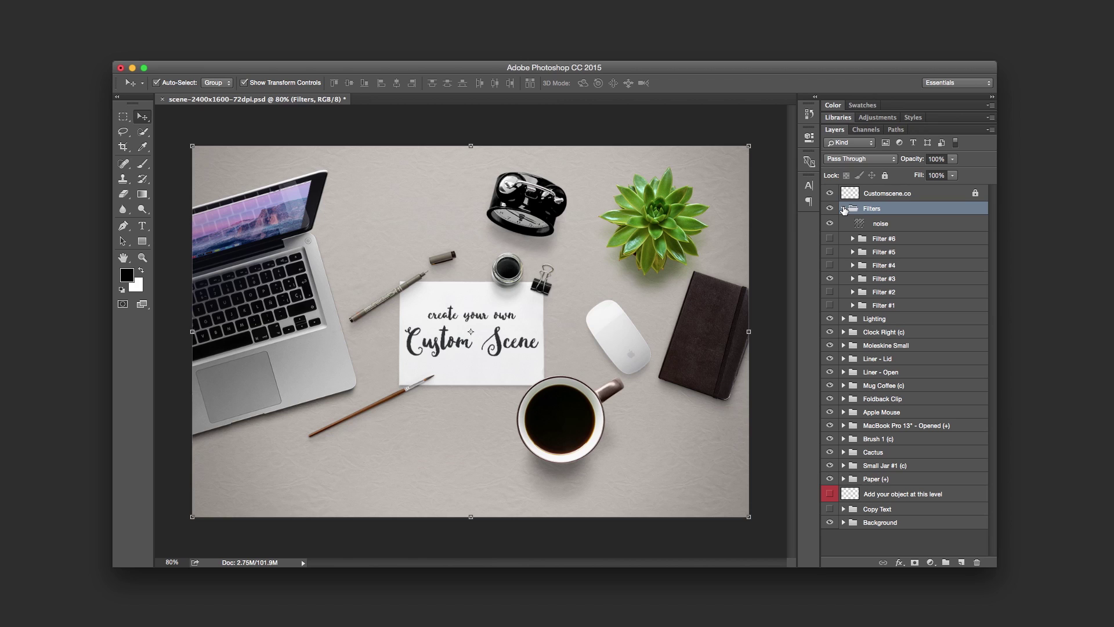
click(869, 306)
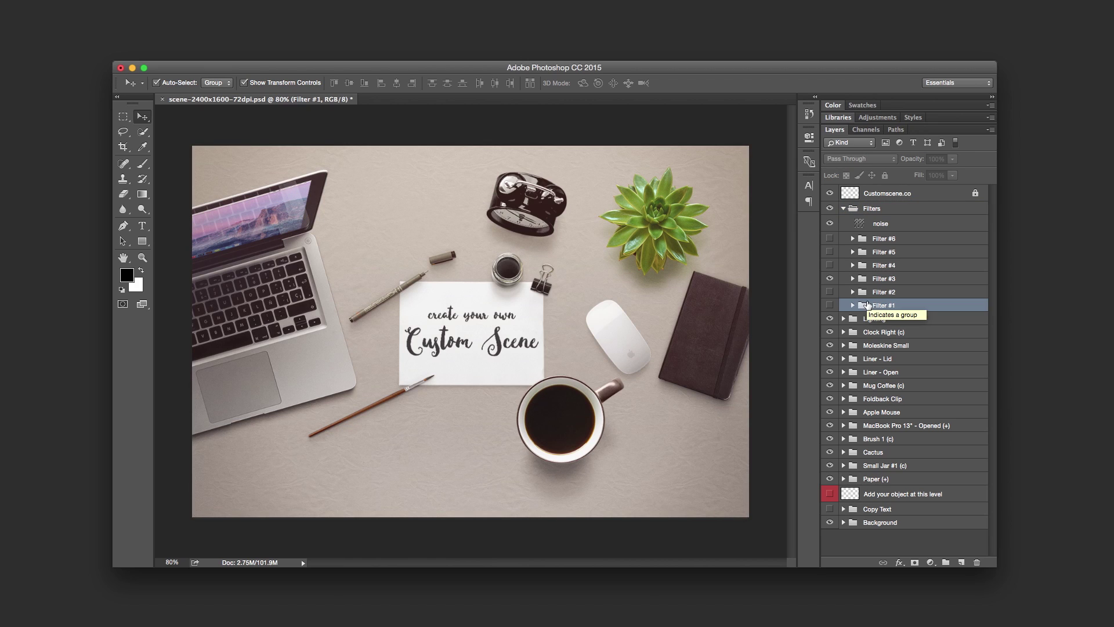
click(830, 305)
click(830, 305)
click(874, 293)
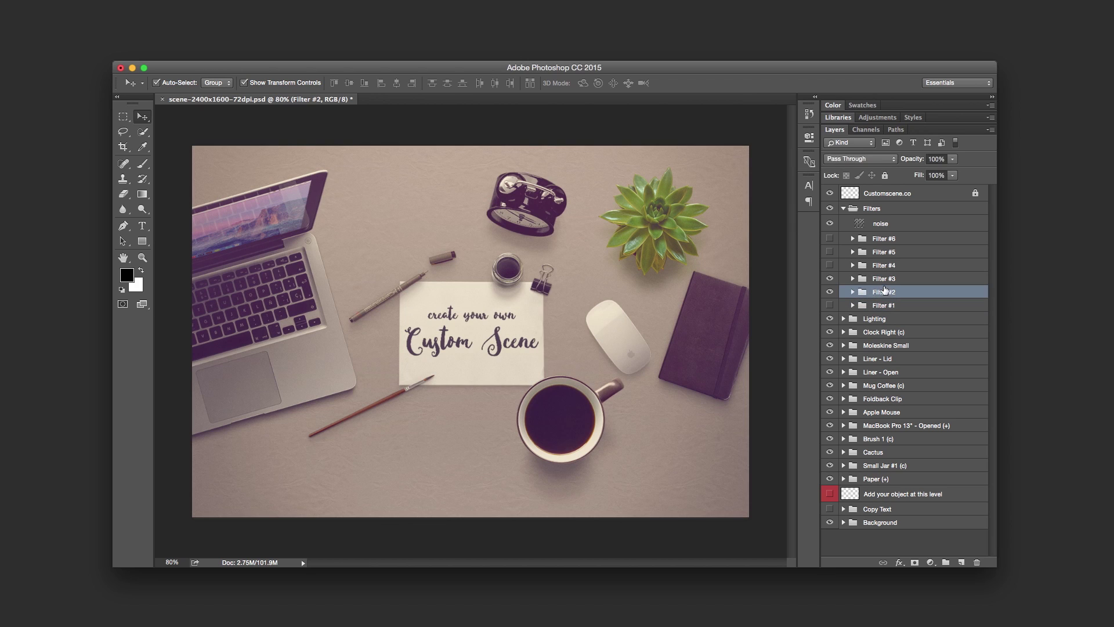
click(829, 291)
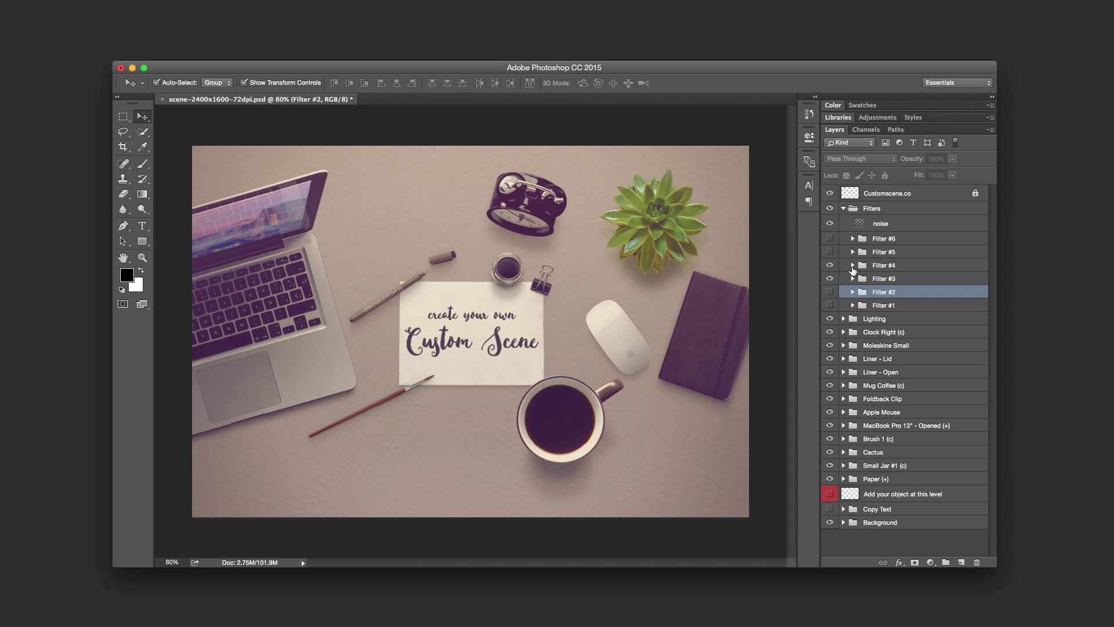
Compare Filters #5, #4 and #3, keeping Filter #4's warm vintage tint visible
click(890, 265)
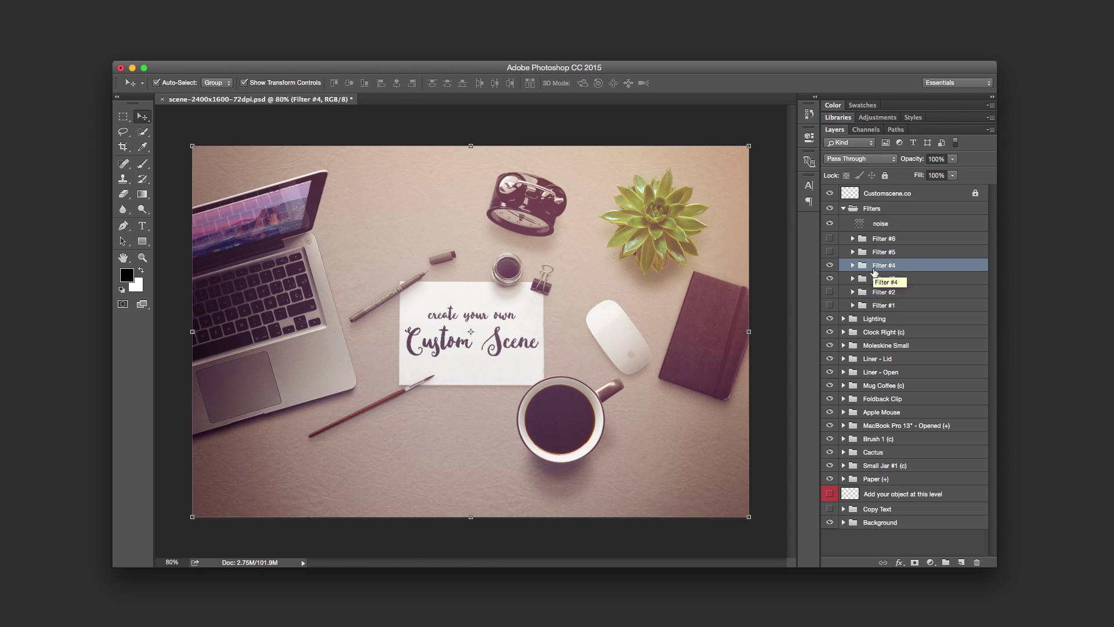
click(829, 252)
click(829, 265)
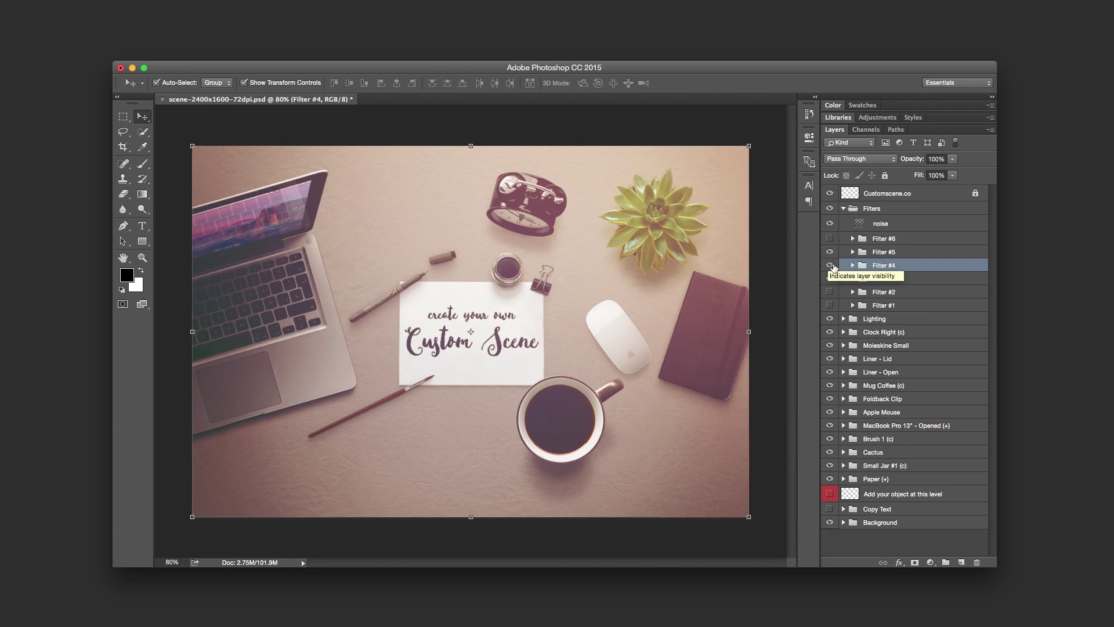
click(876, 210)
click(892, 265)
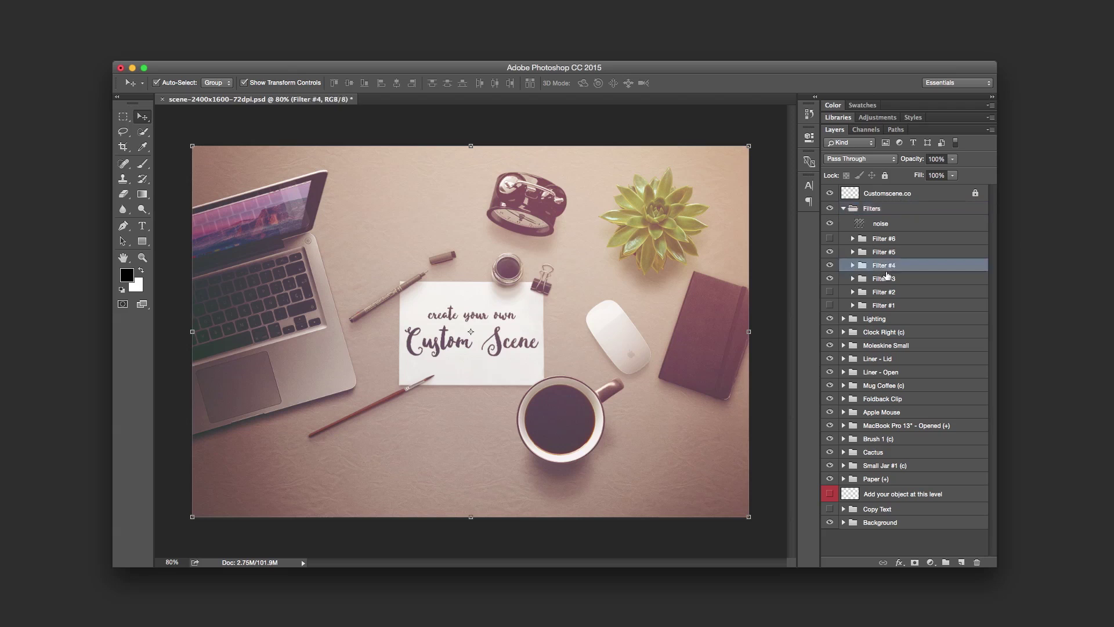
click(884, 281)
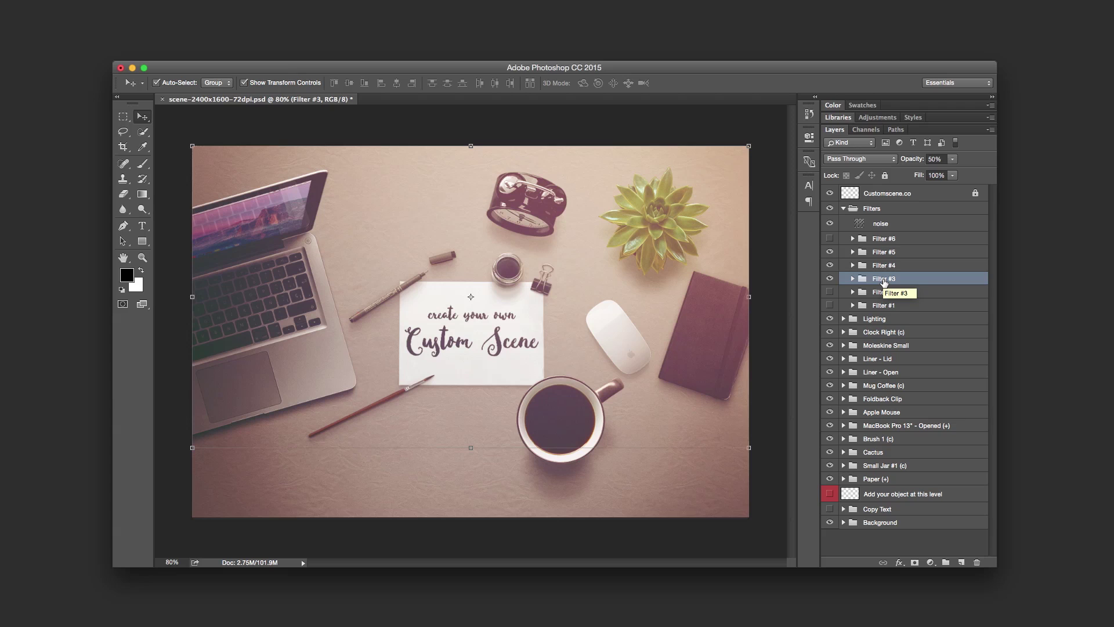
click(886, 266)
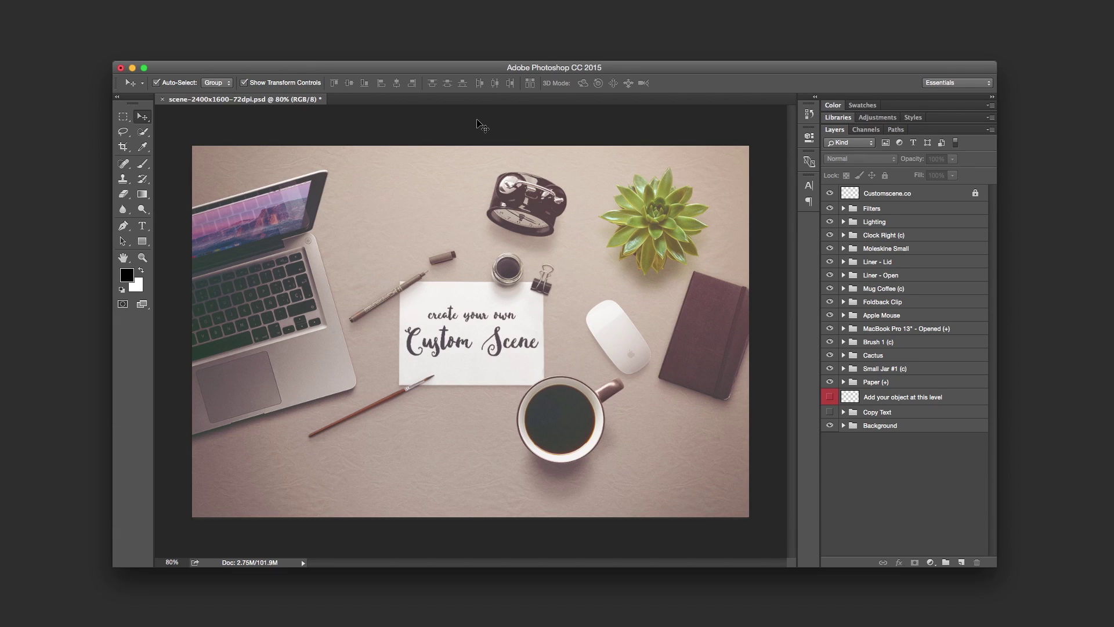
Crop the desk scene to a tighter frame centred on the card, partly cutting off the laptop and notebook
click(122, 147)
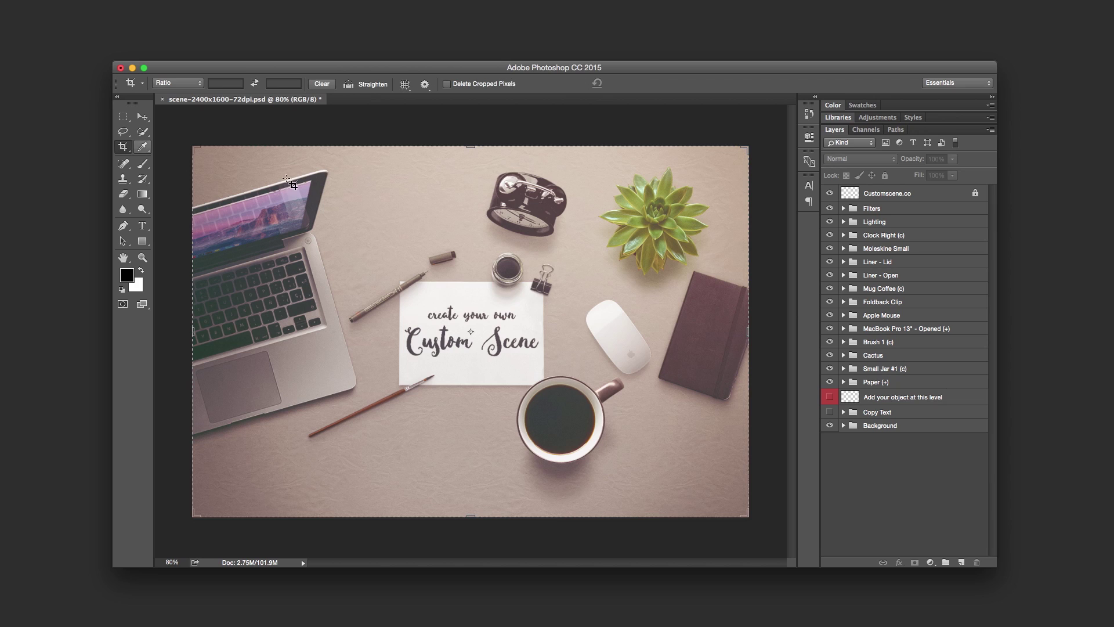
drag(738, 151, 677, 186)
drag(469, 479, 473, 453)
drag(679, 333, 606, 334)
drag(472, 209, 470, 202)
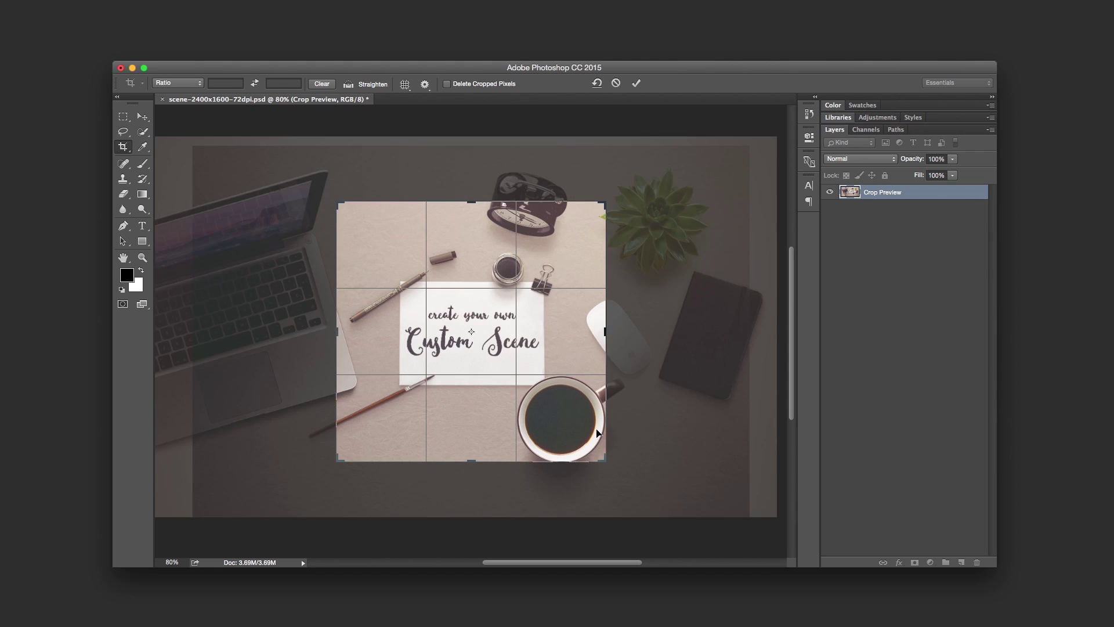
drag(603, 458, 630, 484)
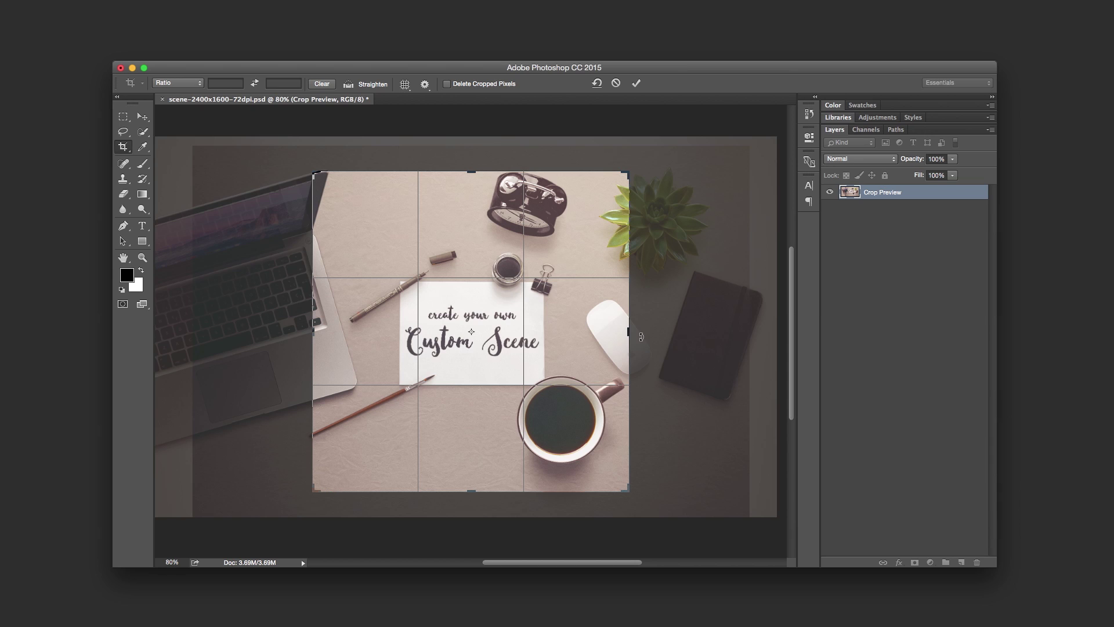
drag(627, 328, 697, 327)
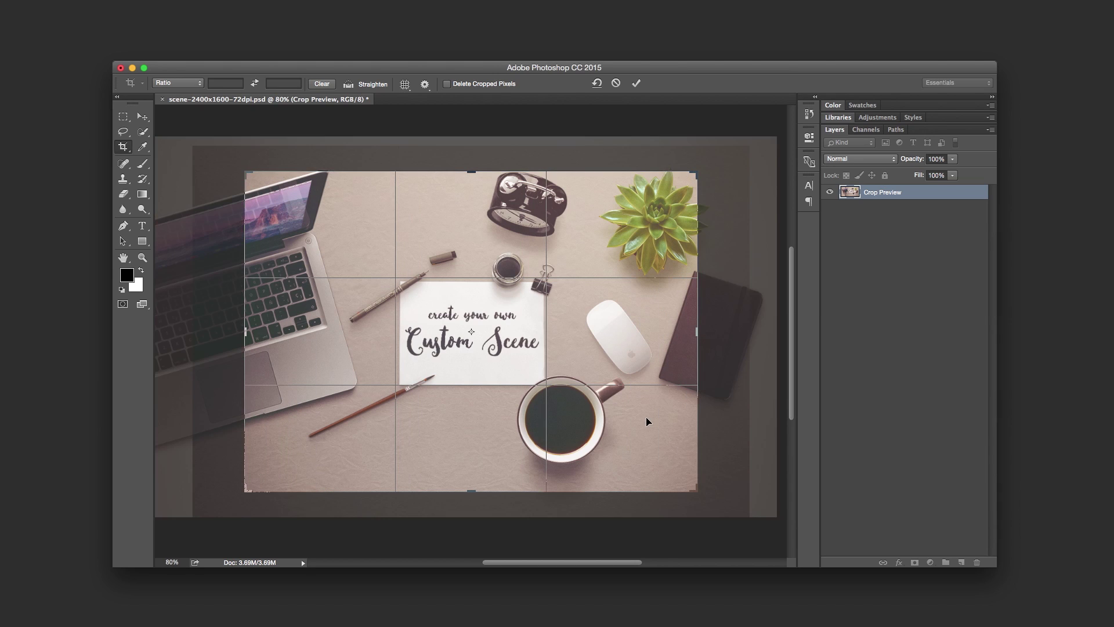
drag(499, 349, 497, 347)
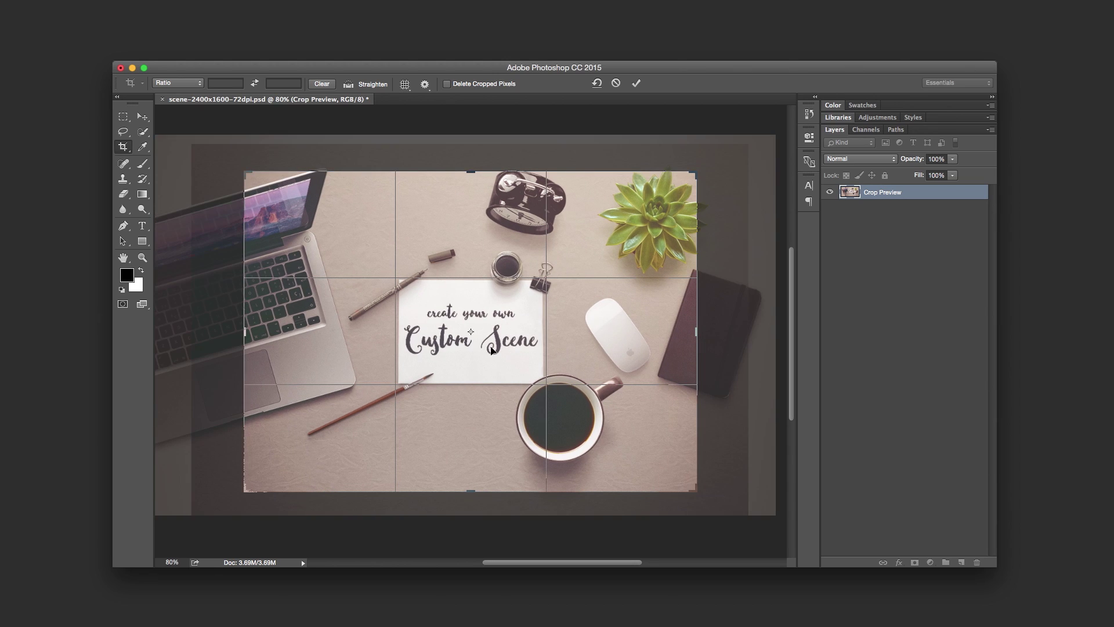
key(Return)
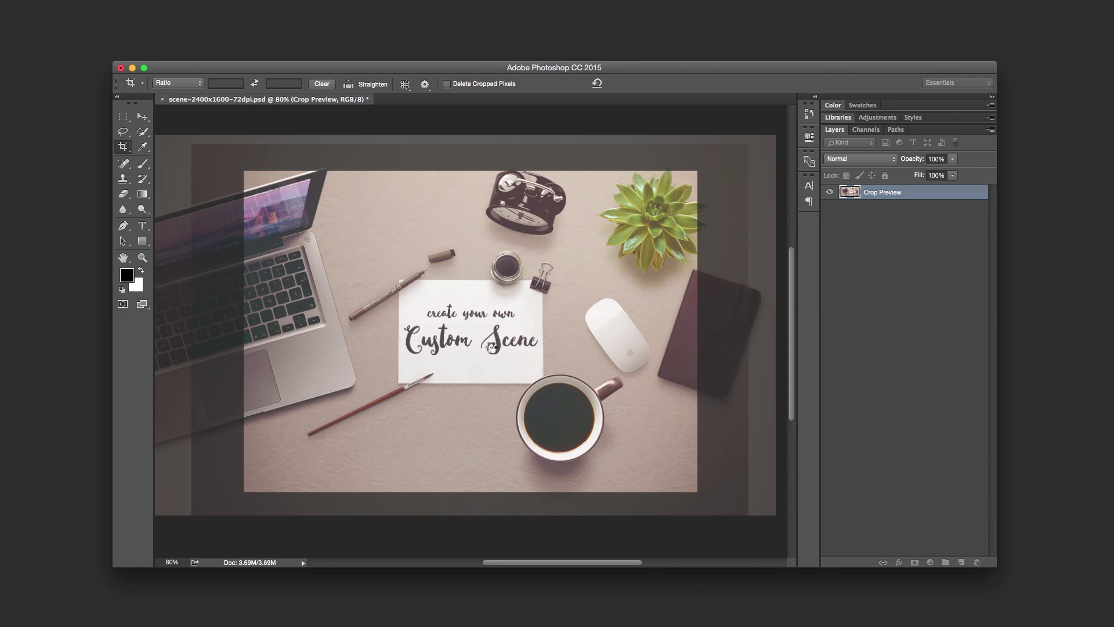
key(v)
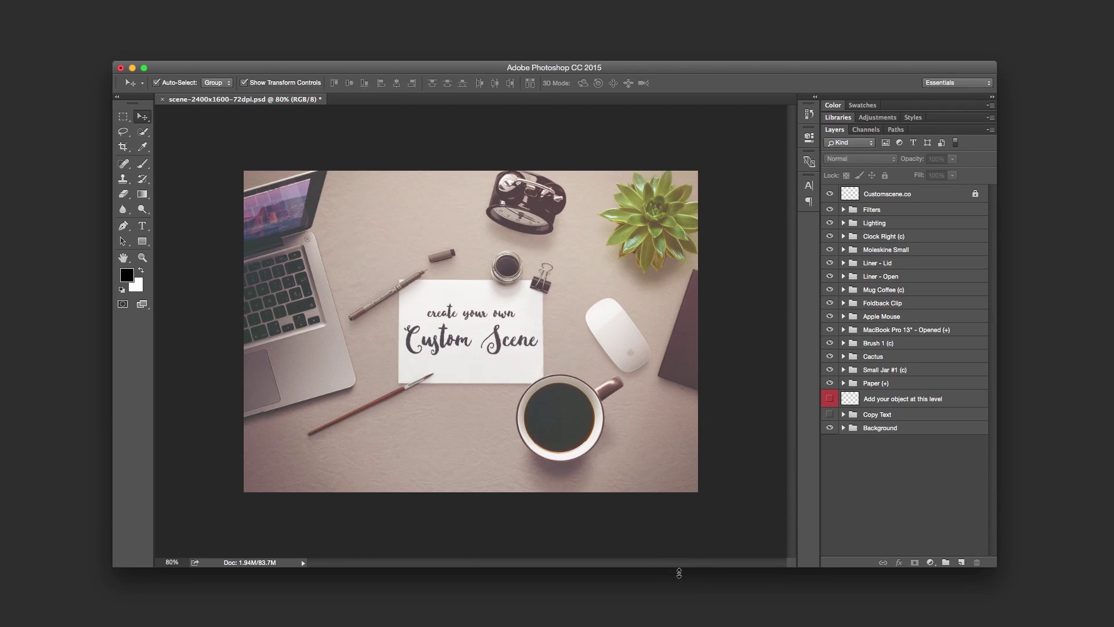